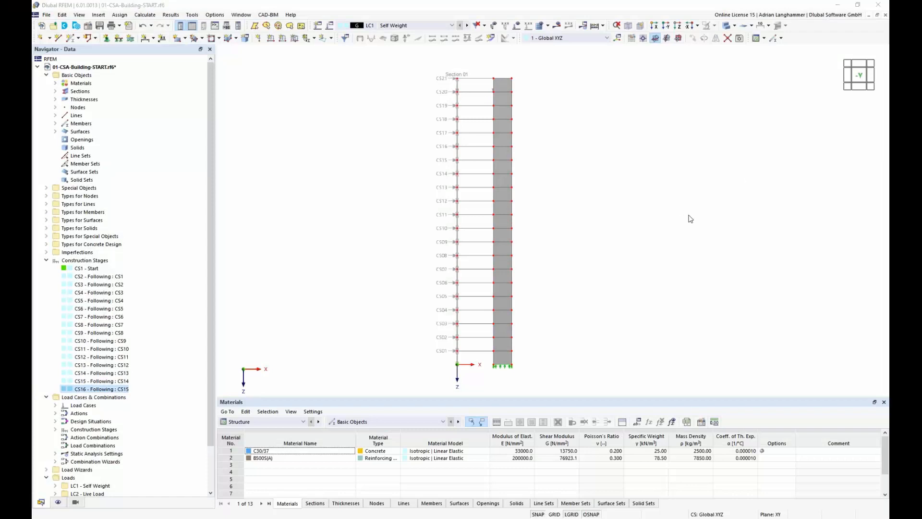
Switch the display of the high-rise building model to the transparent model
middle_click_drag(672, 213, 661, 195)
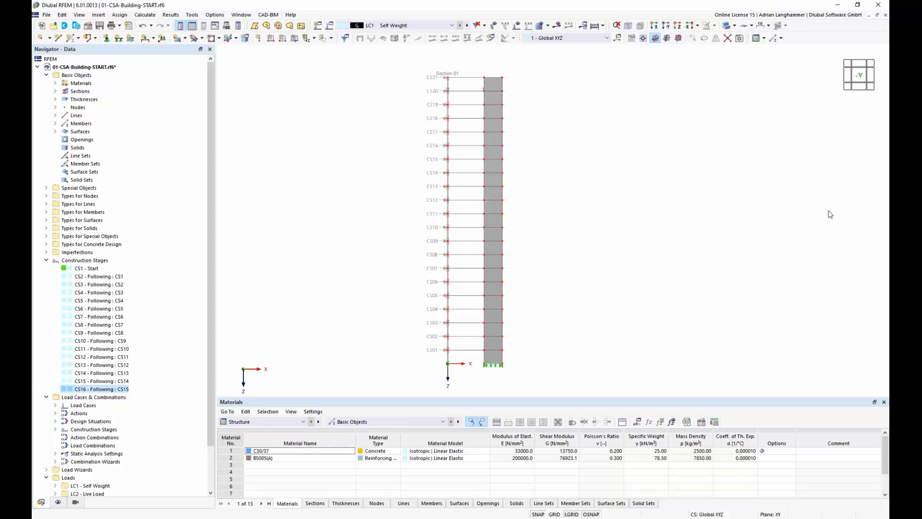
middle_click_drag(576, 189, 605, 194, "ctrl")
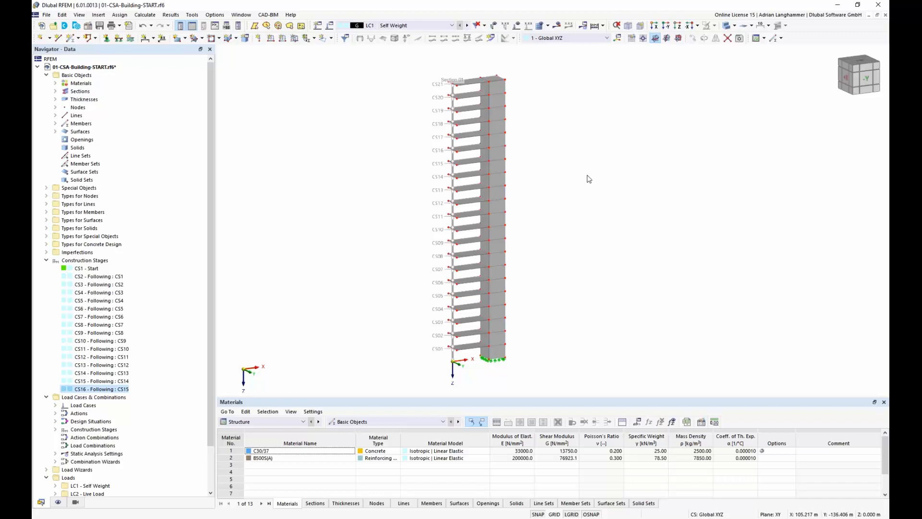
middle_click_drag(585, 178, 494, 110, "ctrl")
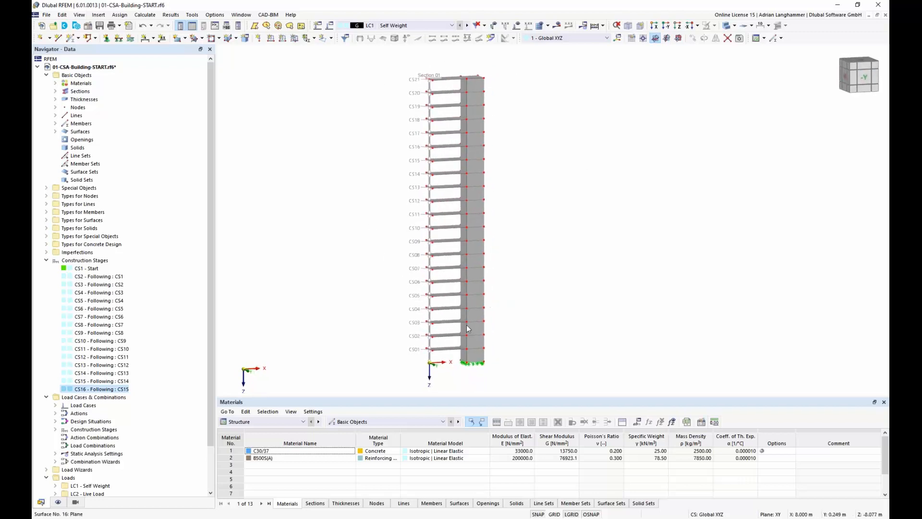
middle_click_drag(571, 285, 565, 287, "ctrl")
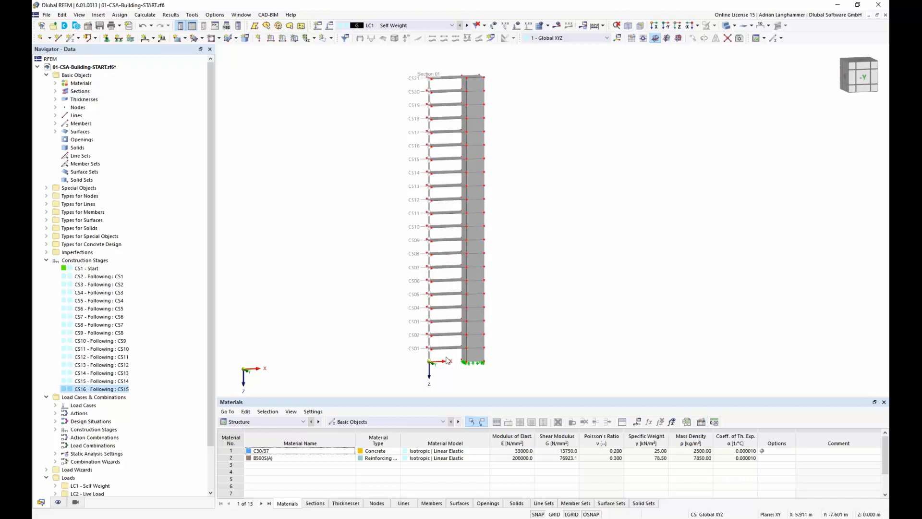
middle_click_drag(482, 336, 479, 346, "ctrl")
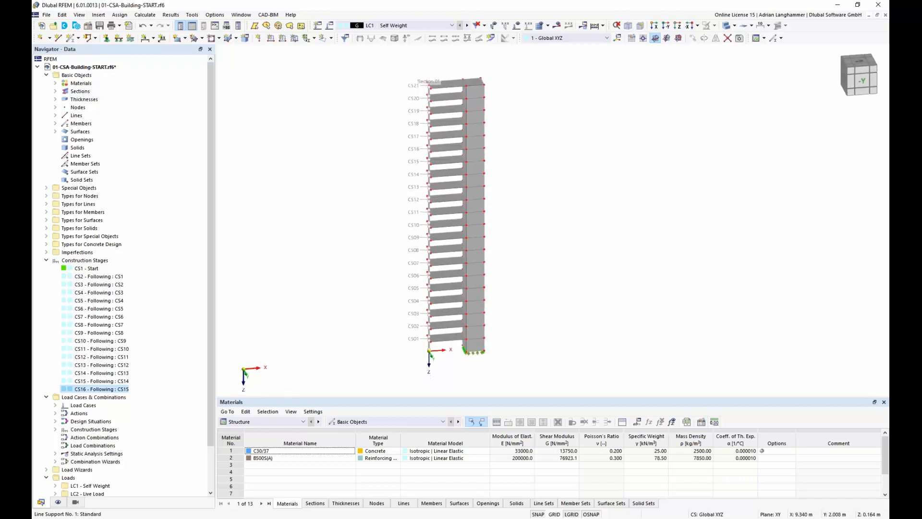
scroll(473, 340, "up", 2)
left_click(735, 25)
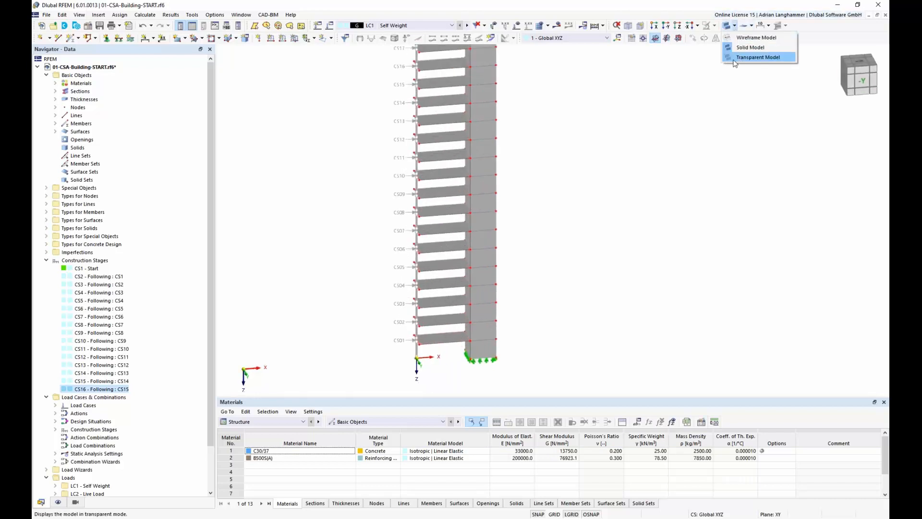
left_click(754, 60)
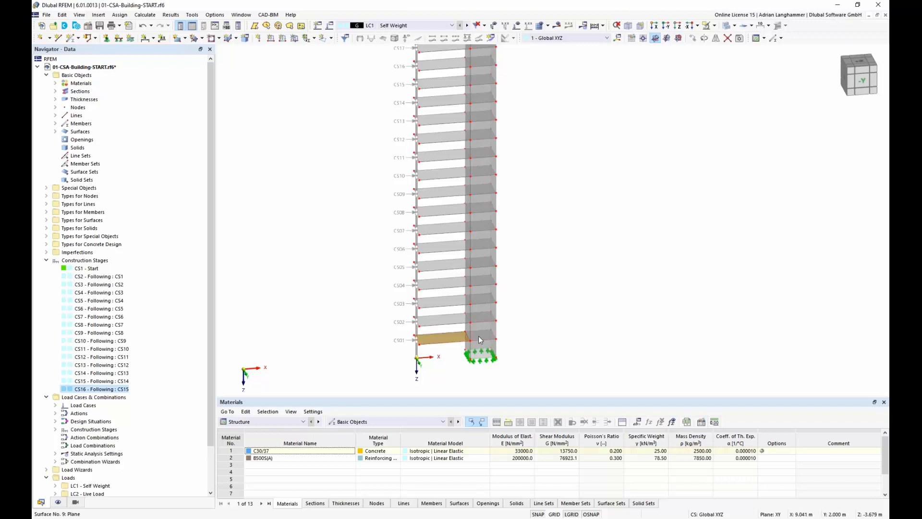
Examine the tower's floor slabs, column line, core walls and line supports from the base up to the top storey
scroll(478, 336, "up", 1)
scroll(479, 337, "up", 1)
scroll(583, 287, "down", 1)
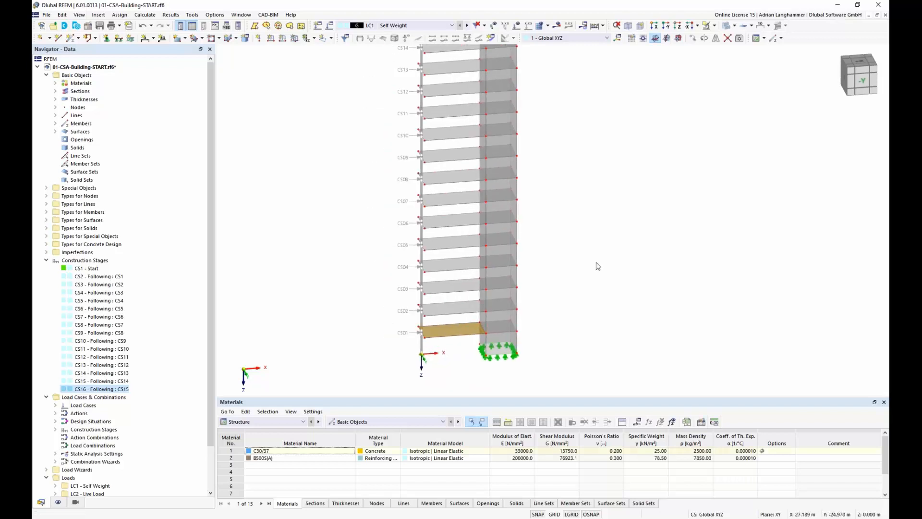
scroll(601, 263, "down", 1)
middle_click_drag(623, 220, 582, 255)
middle_click_drag(582, 255, 571, 239, "ctrl")
scroll(596, 231, "down", 1)
scroll(596, 231, "down", 1)
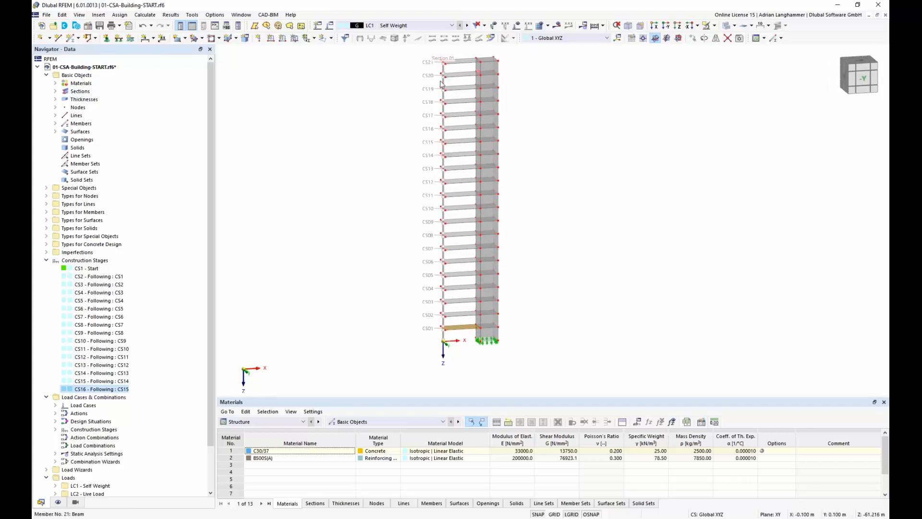
scroll(437, 253, "up", 2)
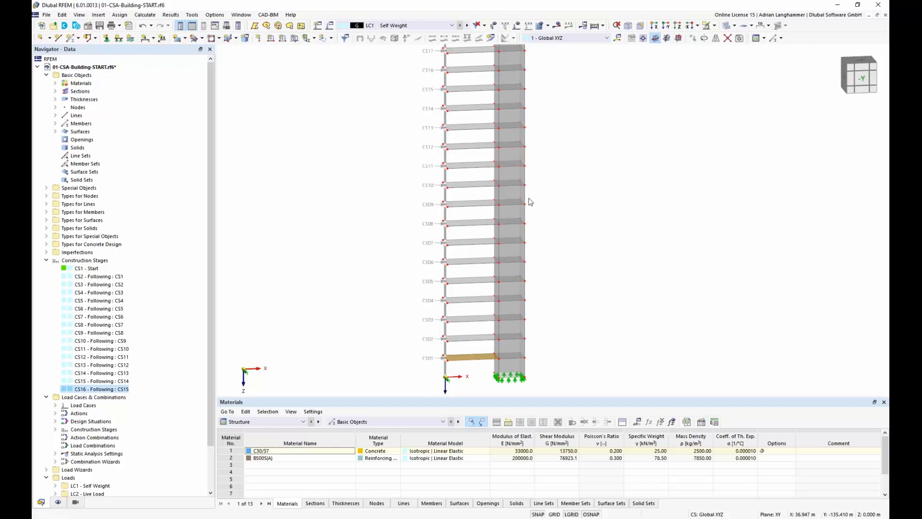
scroll(594, 277, "down", 2)
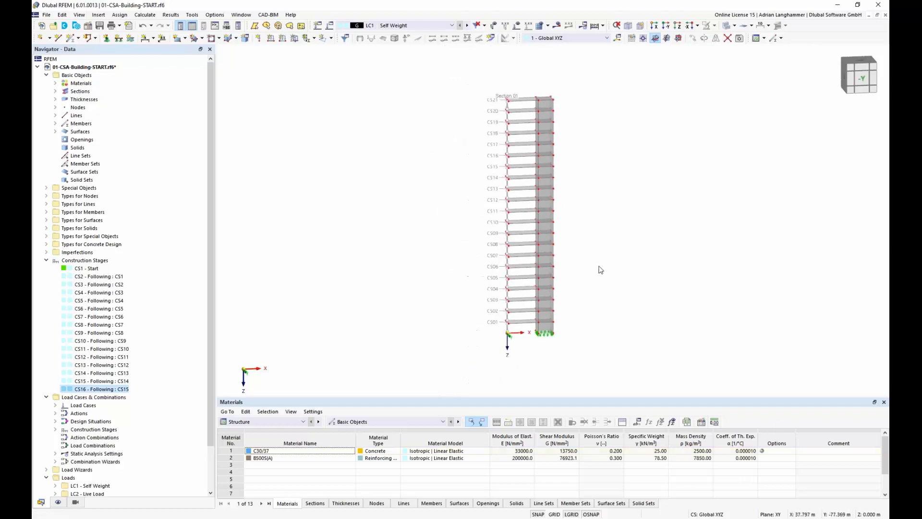
Calculate load case LC1 Self Weight and display its results on the model
middle_click_drag(598, 267, 499, 264)
scroll(499, 264, "up", 1)
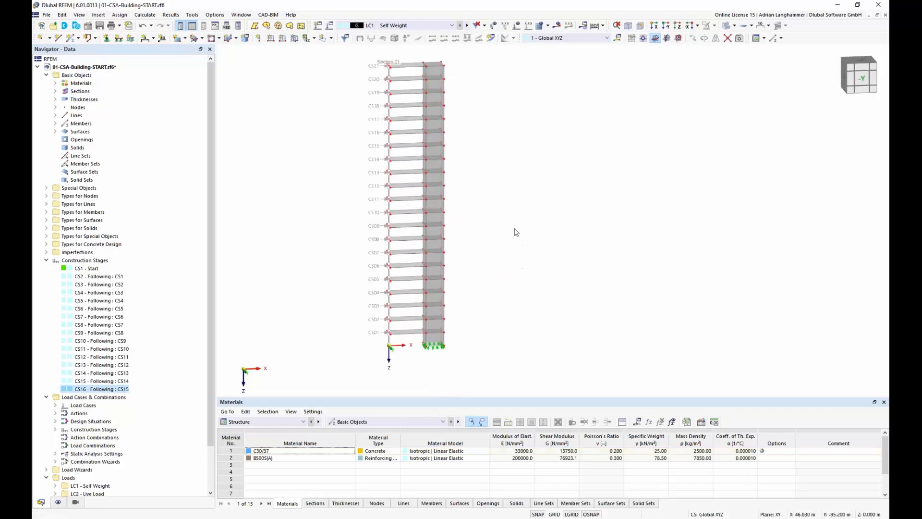
middle_click_drag(520, 238, 531, 252)
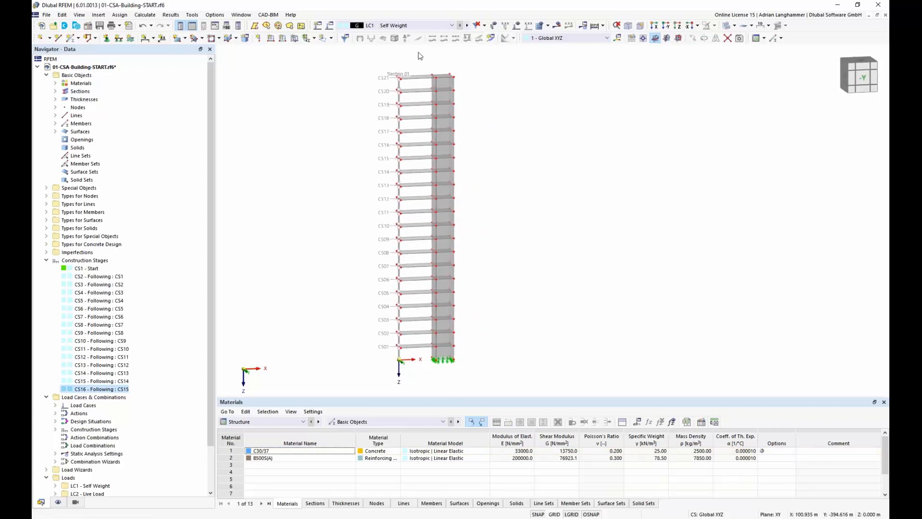
left_click(556, 25)
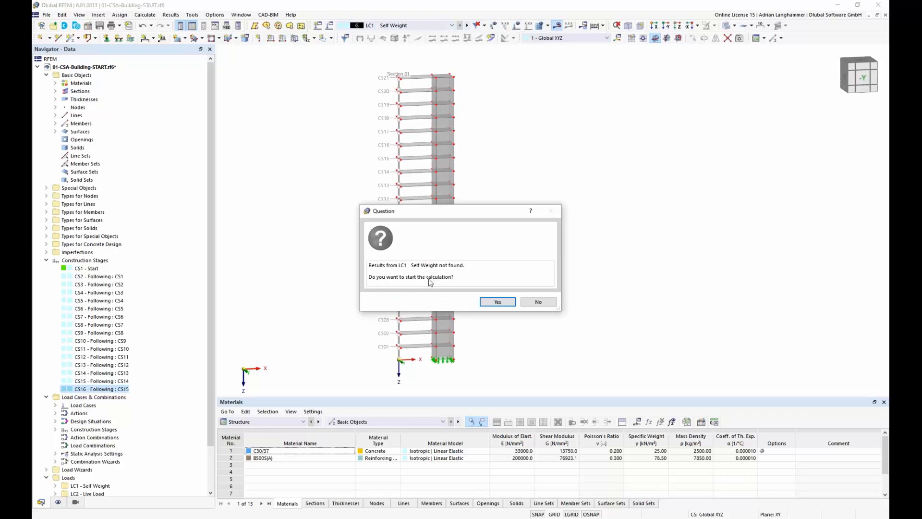
left_click(496, 303)
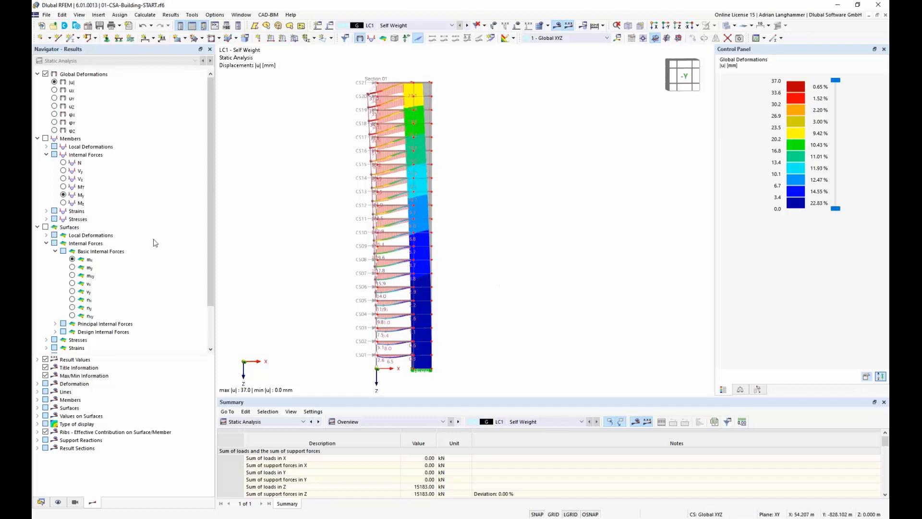
Display the basic internal force mx on the surfaces, with the result sections shown
scroll(53, 338, "down", 2)
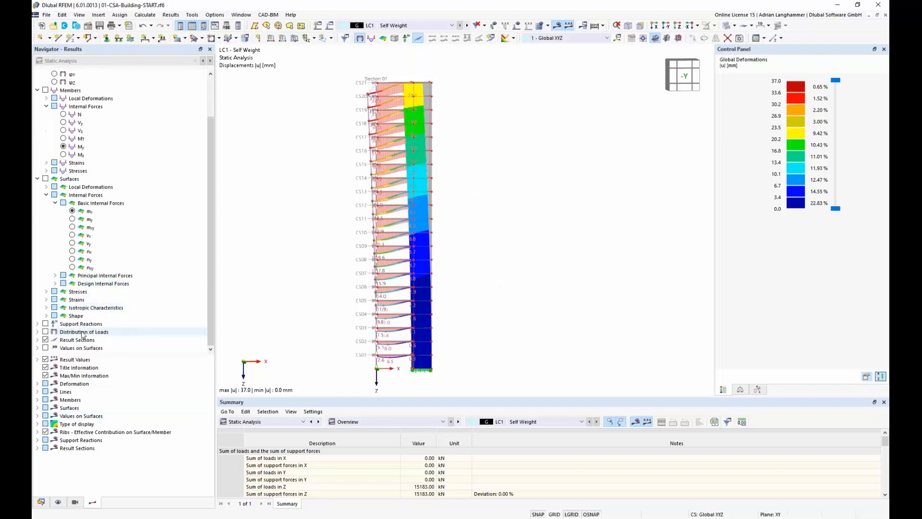
left_click(45, 339)
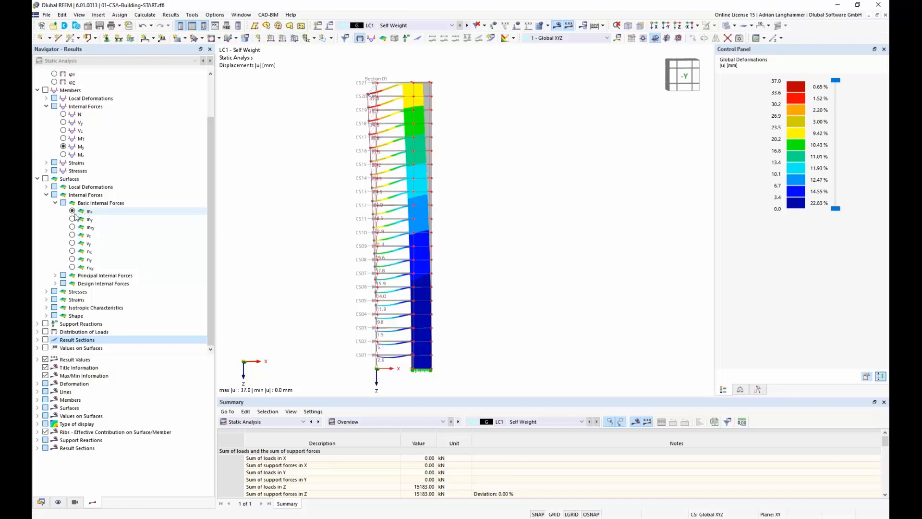
left_click(46, 180)
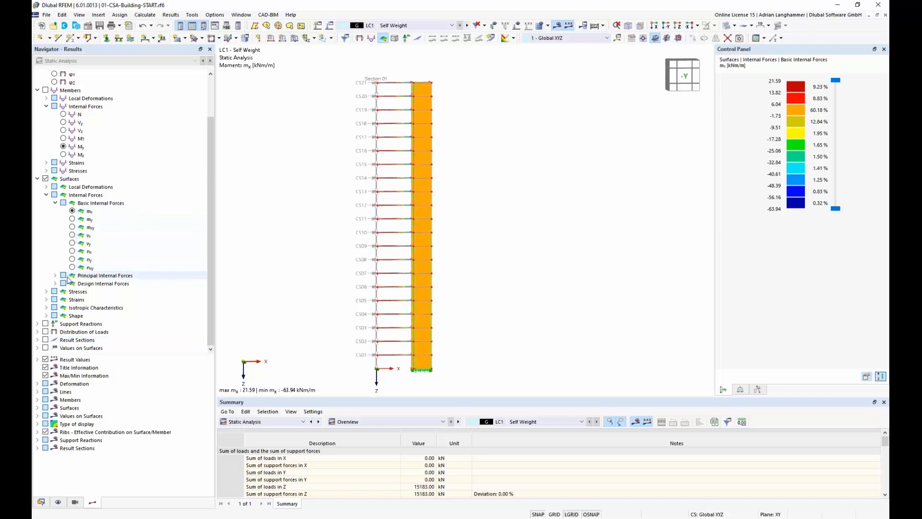
left_click(45, 340)
Examine the self-weight moments mx along the result sections of all floors, in 3D and in the -Y view
middle_click_drag(528, 239, 573, 266, "ctrl")
scroll(438, 89, "up", 4)
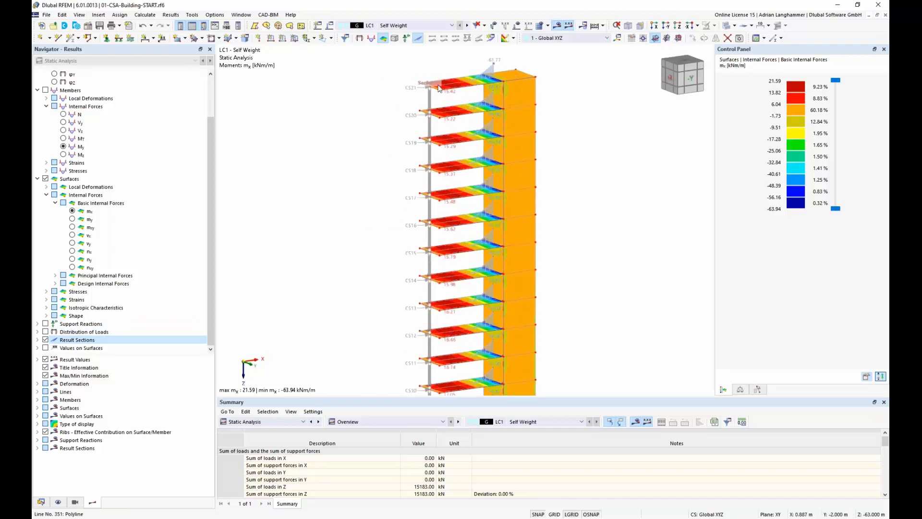
middle_click_drag(597, 187, 584, 180)
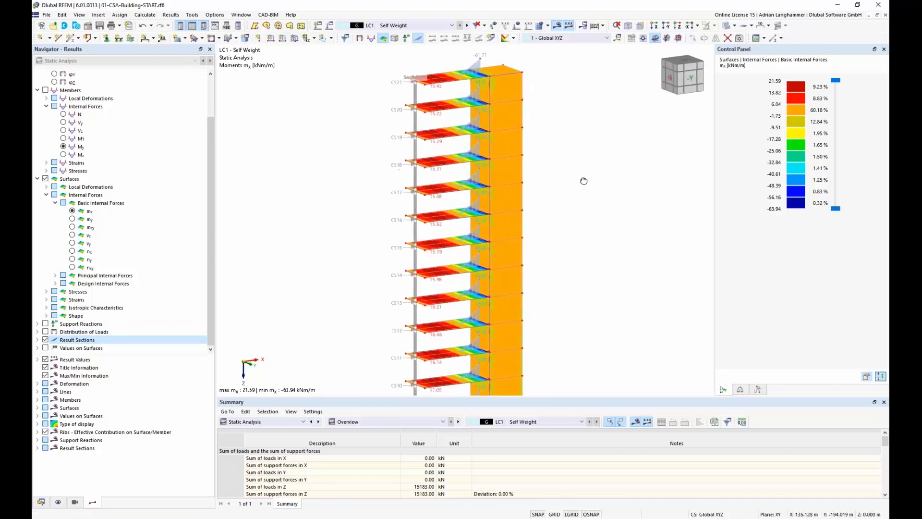
left_click(691, 78)
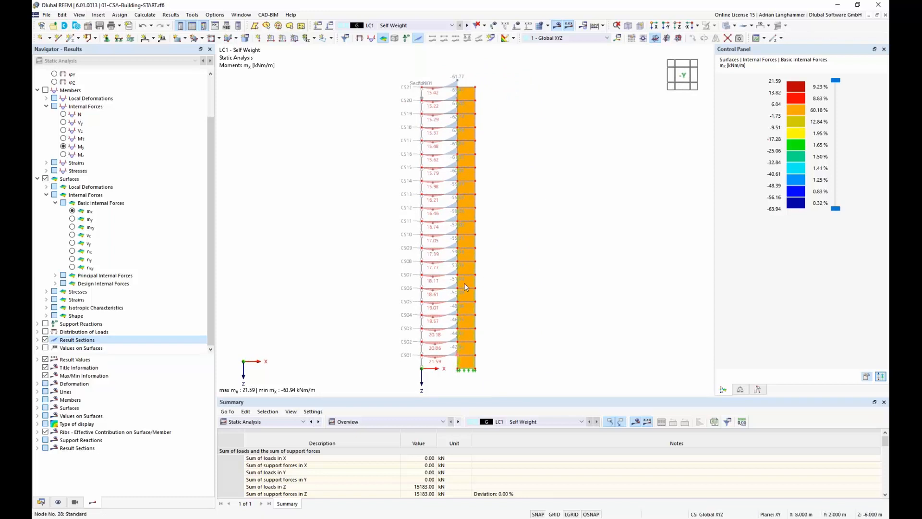
middle_click_drag(565, 229, 540, 227)
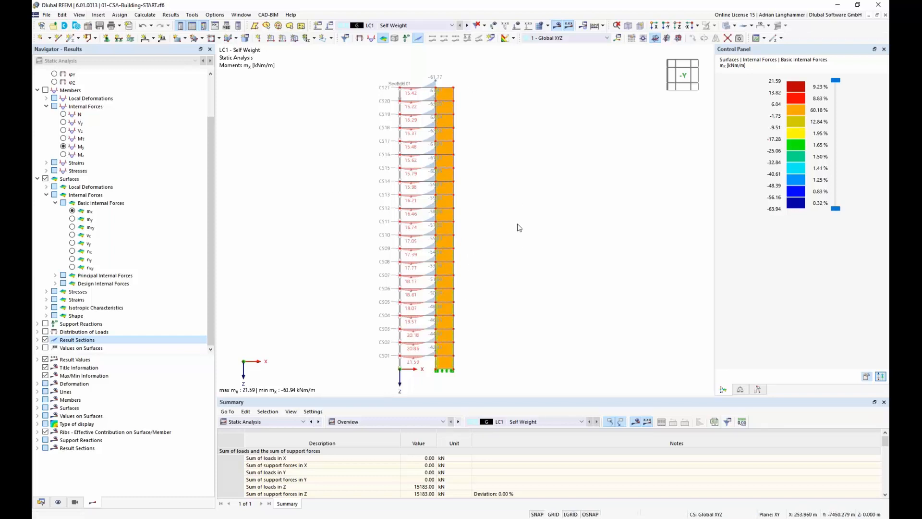
middle_click_drag(520, 228, 508, 221)
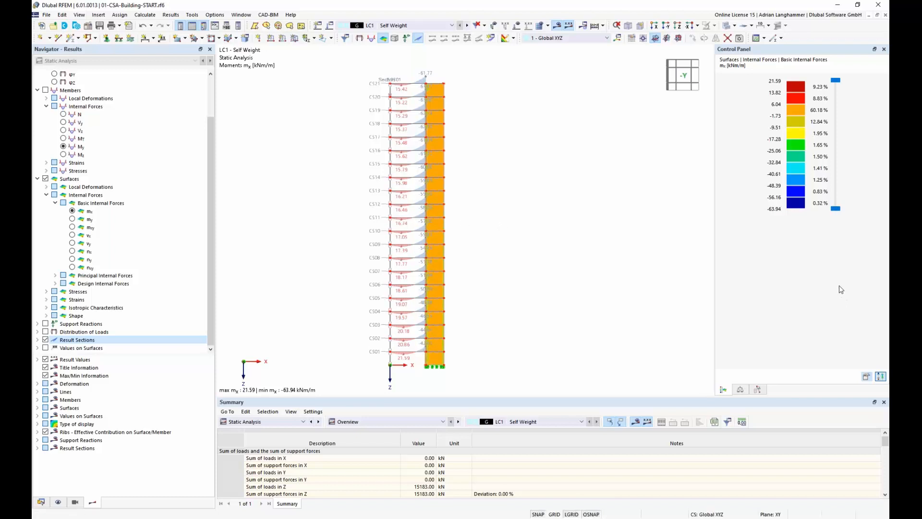
middle_click_drag(540, 249, 542, 242, "ctrl")
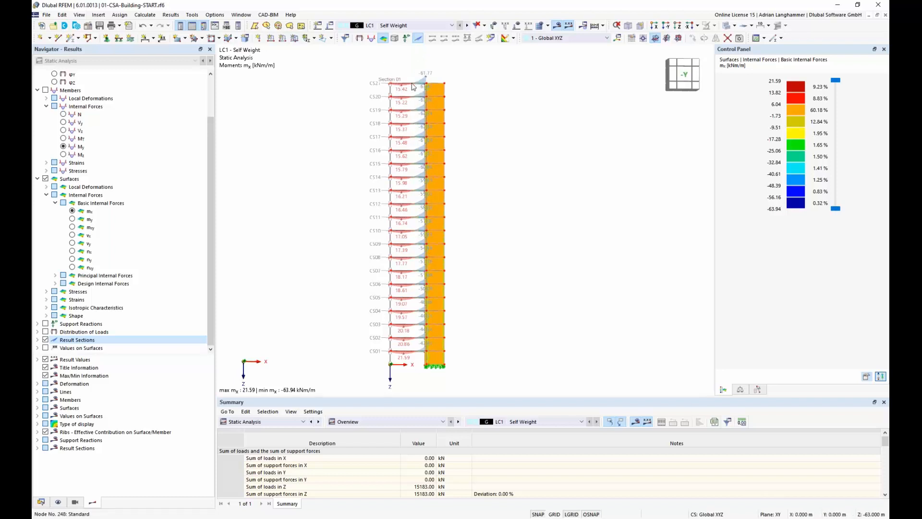
scroll(391, 87, "up", 2)
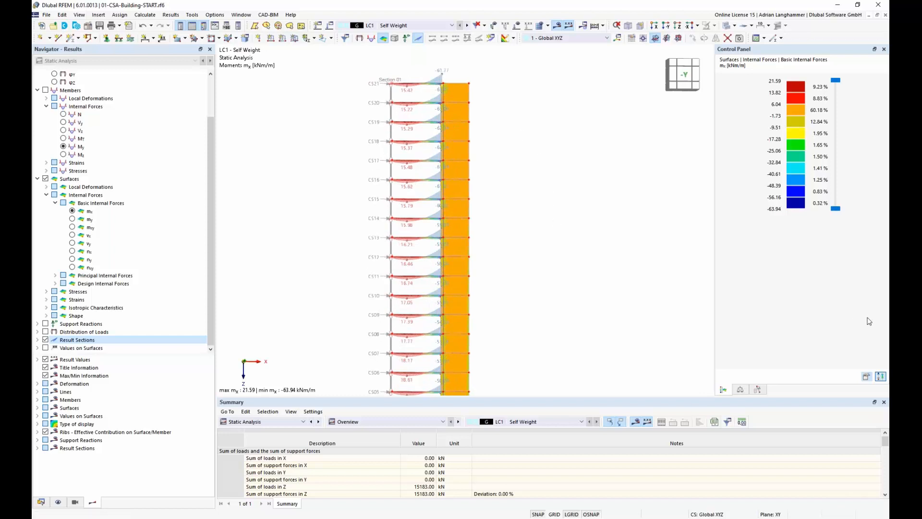
scroll(570, 265, "down", 1)
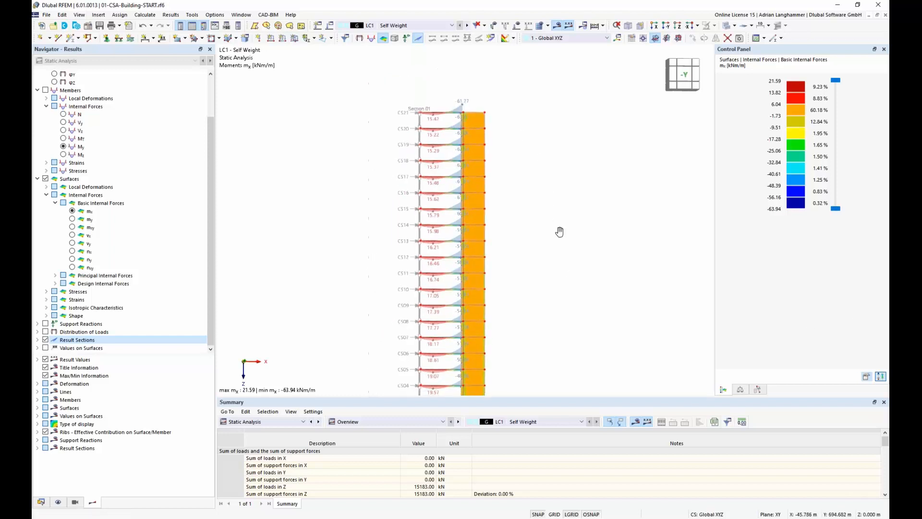
middle_click_drag(565, 241, 547, 218)
middle_click_drag(561, 284, 543, 244)
scroll(543, 243, "down", 1)
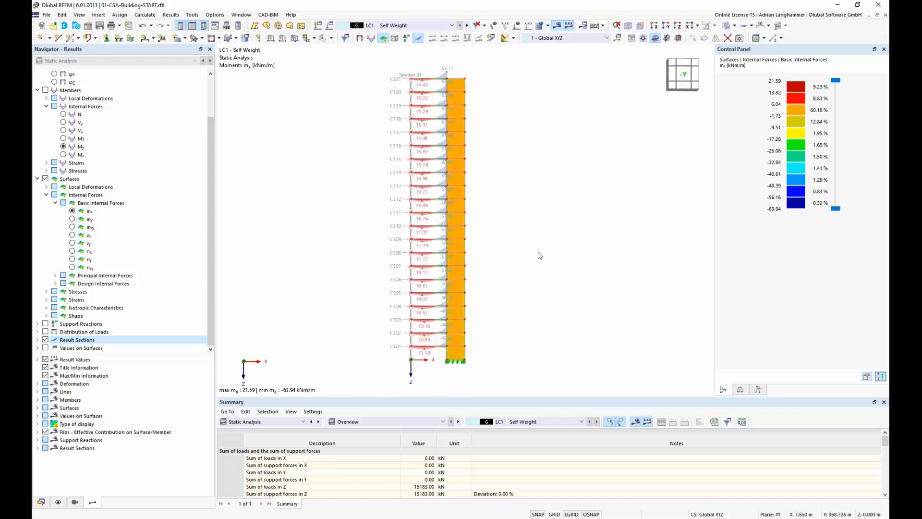
Check the Construction Stages Analysis (CSA) add-on in the model's base data and leave the settings unchanged
left_click(41, 502)
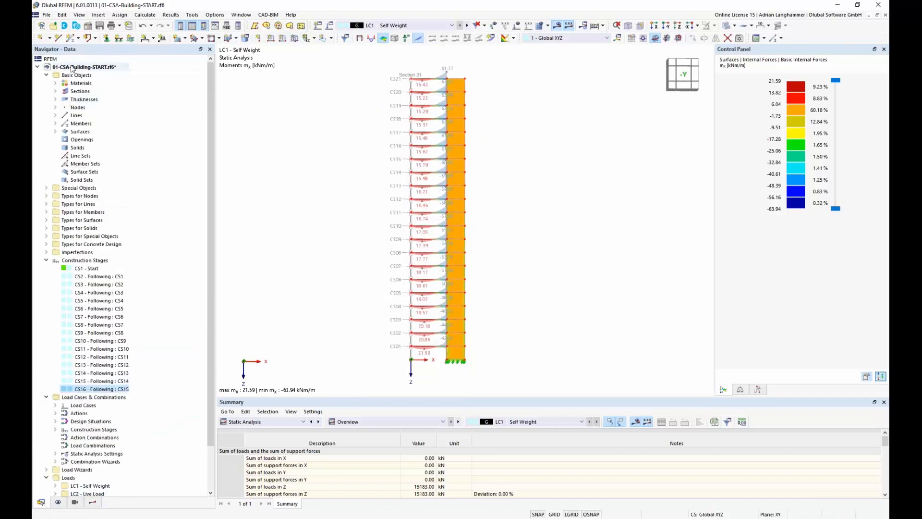
right_click(72, 67)
left_click(299, 148)
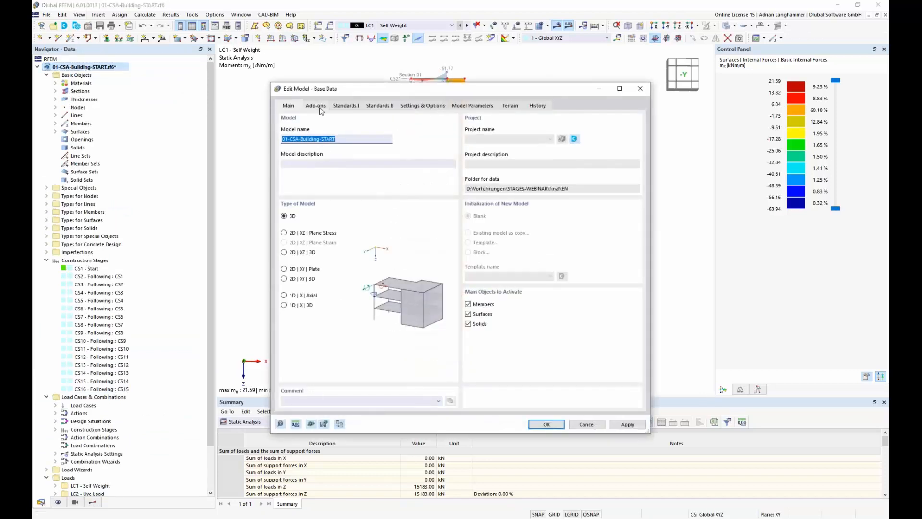
left_click(319, 106)
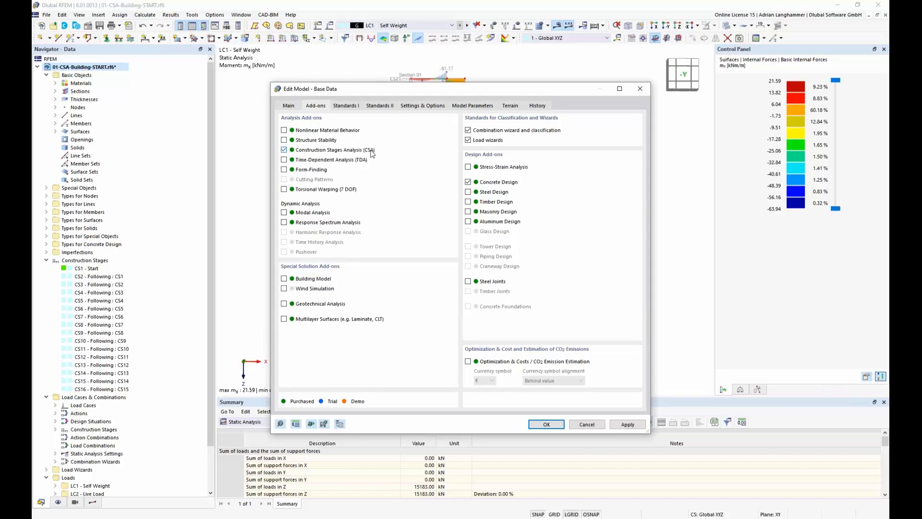
left_click(587, 424)
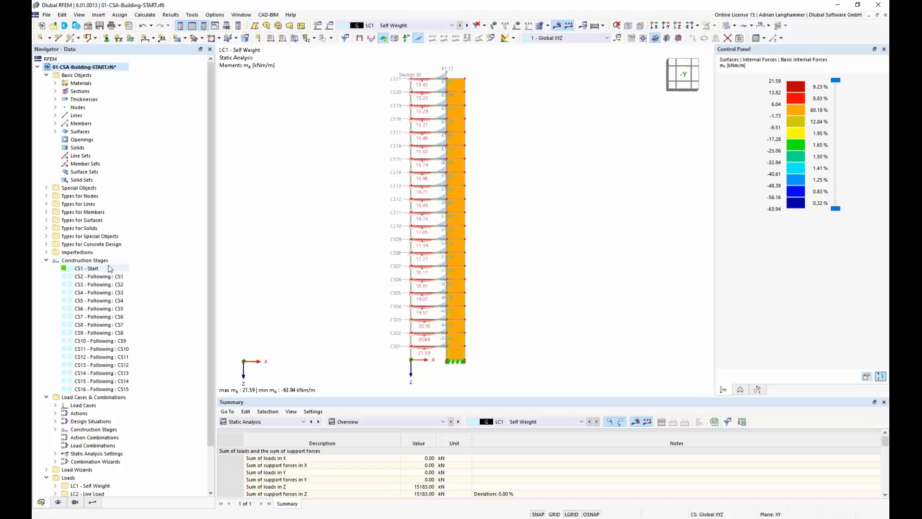
Create construction stage 17 following CS16, with changes to members and surfaces enabled
right_click(93, 262)
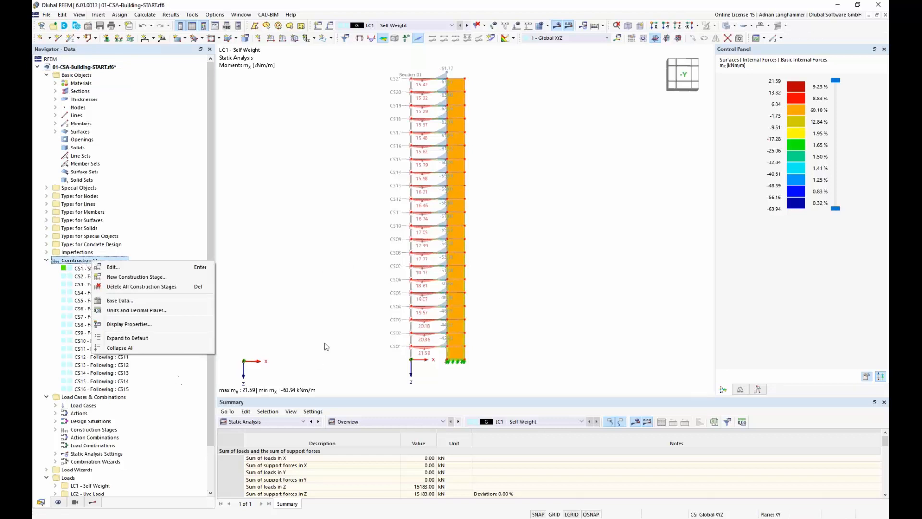
key("Escape")
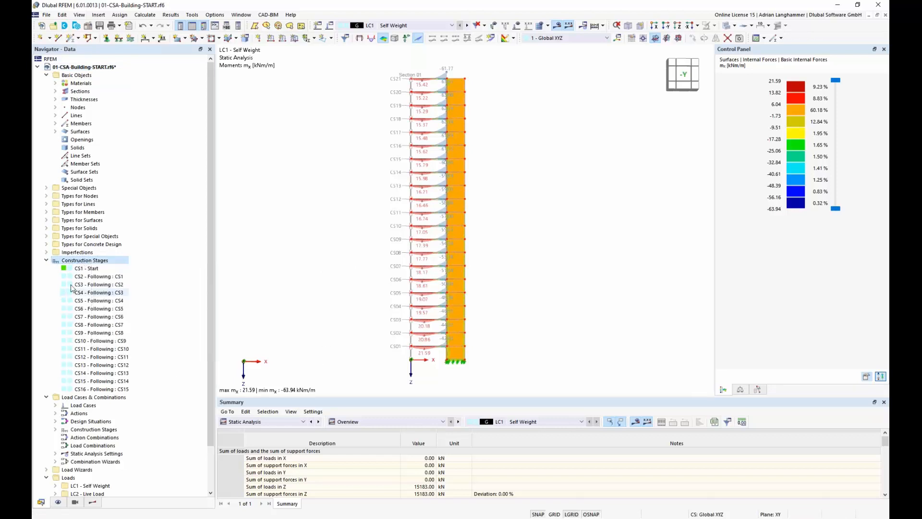
right_click(93, 261)
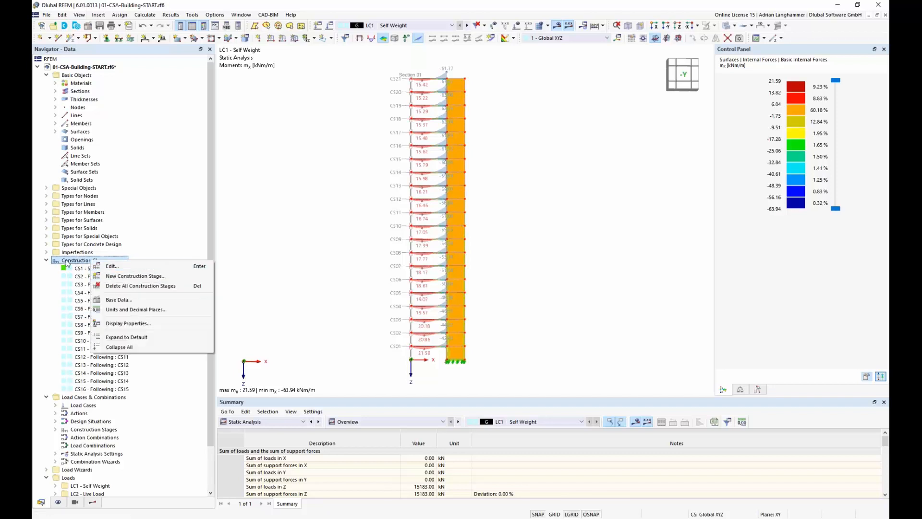
left_click(115, 277)
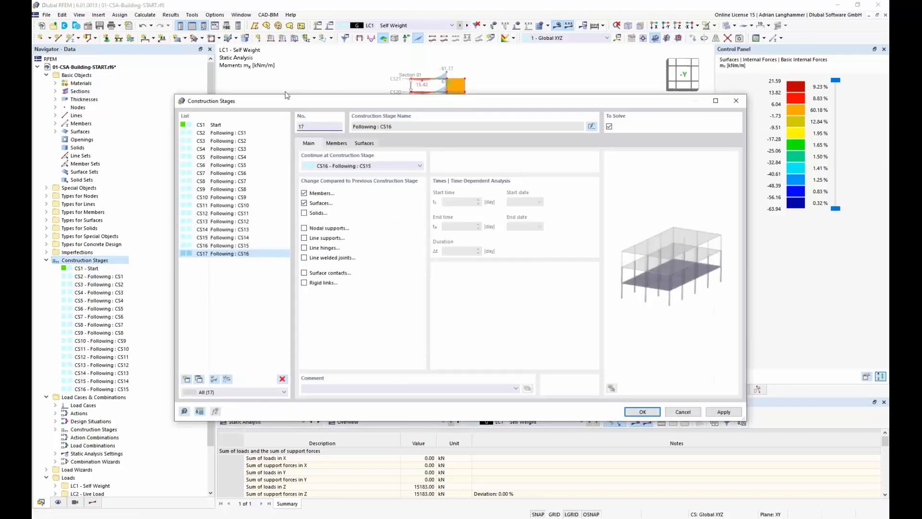
left_click_drag(302, 100, 348, 85)
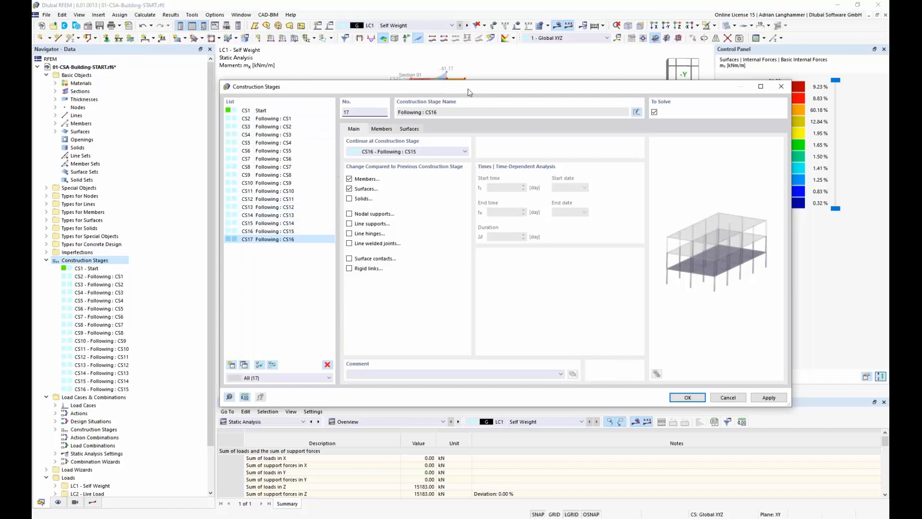
left_click_drag(470, 94, 450, 84)
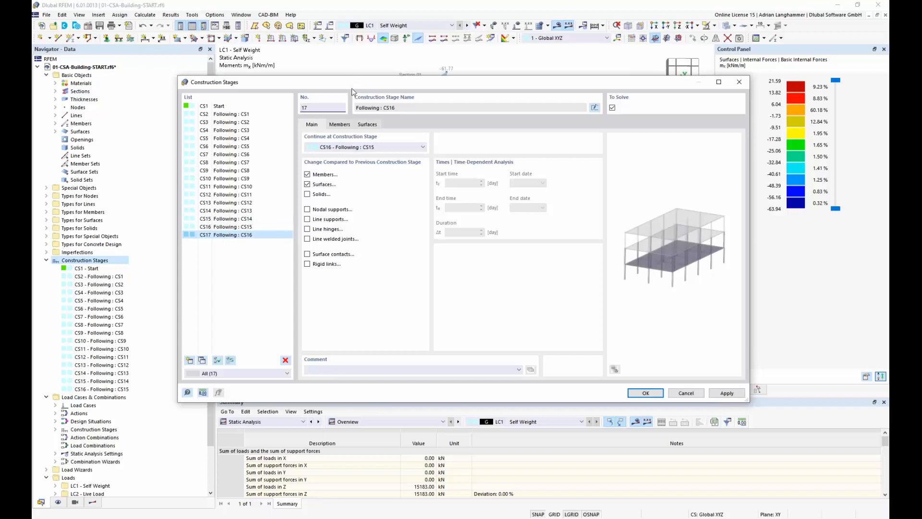
left_click_drag(357, 84, 360, 67)
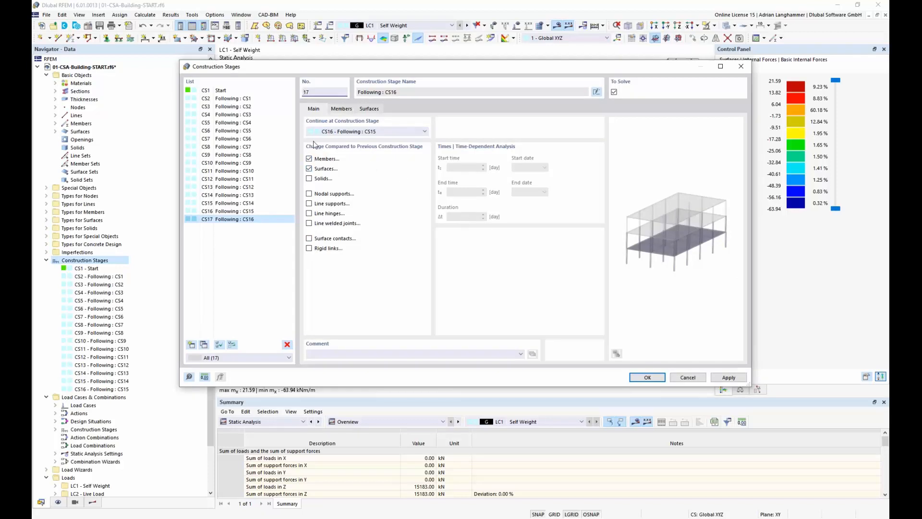
left_click(309, 169)
left_click_drag(397, 70, 412, 59)
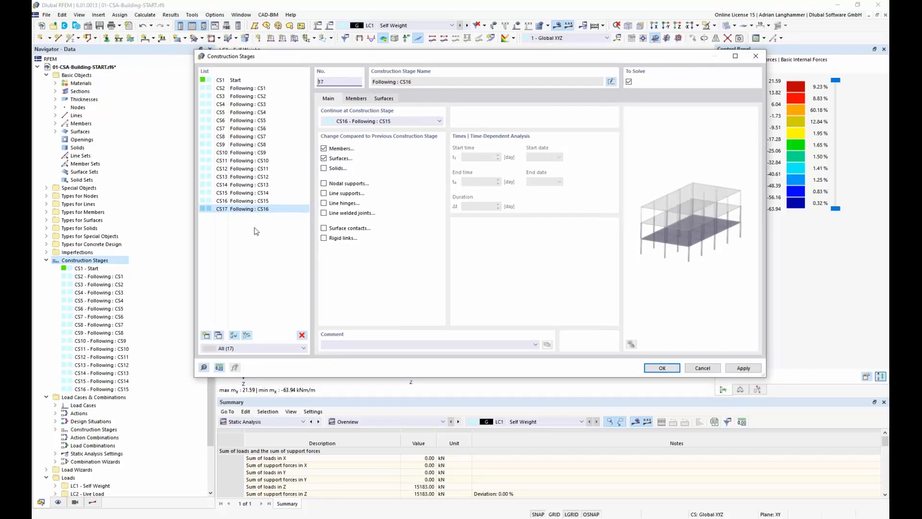
Add member 17, the column between levels CS16 and CS17, to construction stage CS17 by selecting it in the model
left_click(357, 99)
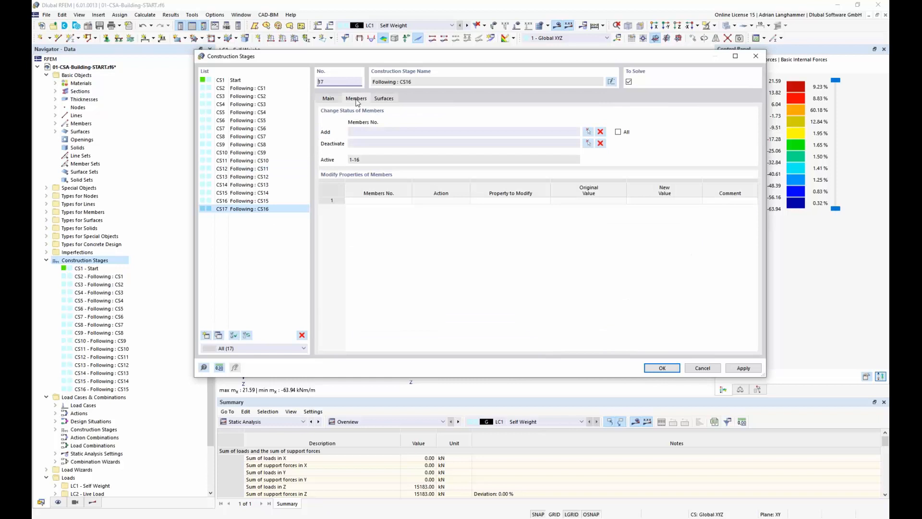
left_click(329, 98)
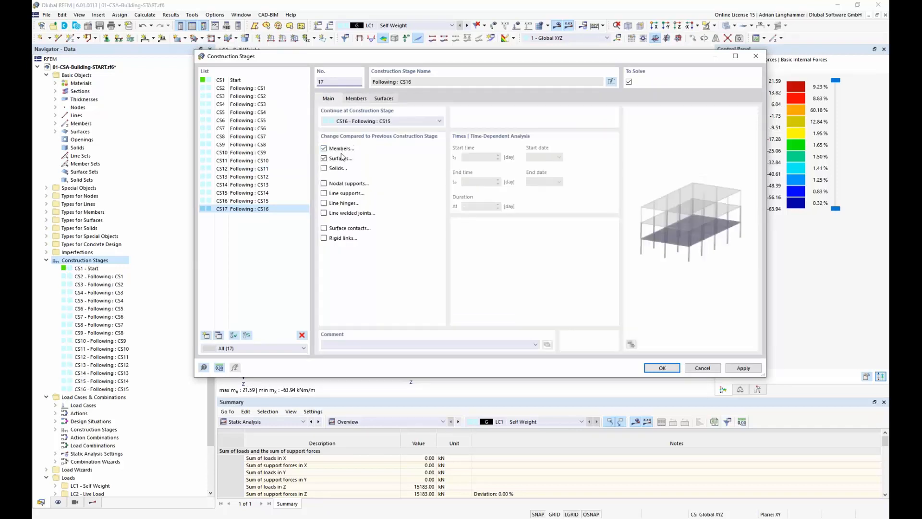
left_click(349, 100)
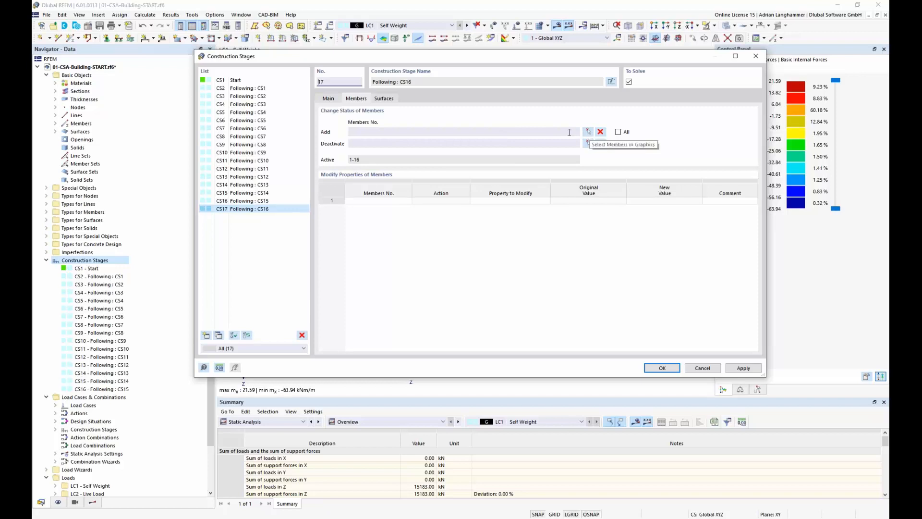
left_click(589, 134)
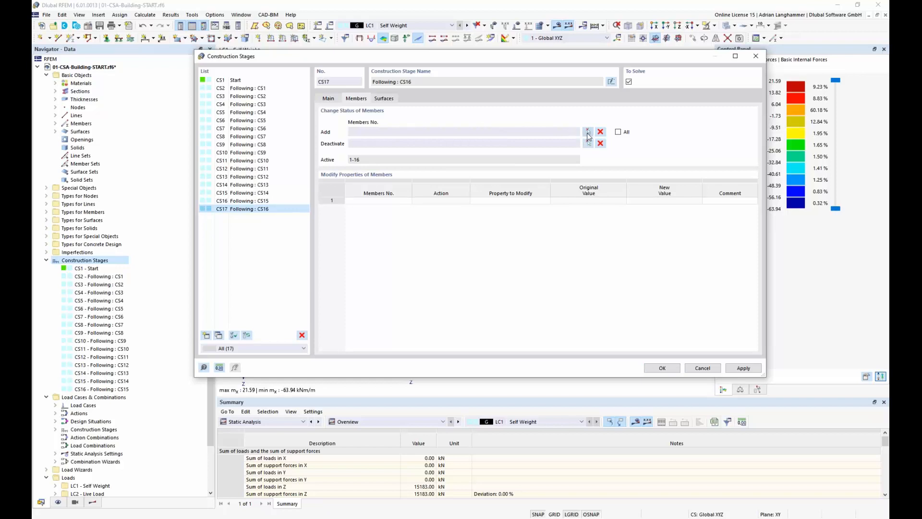
scroll(403, 146, "up", 2)
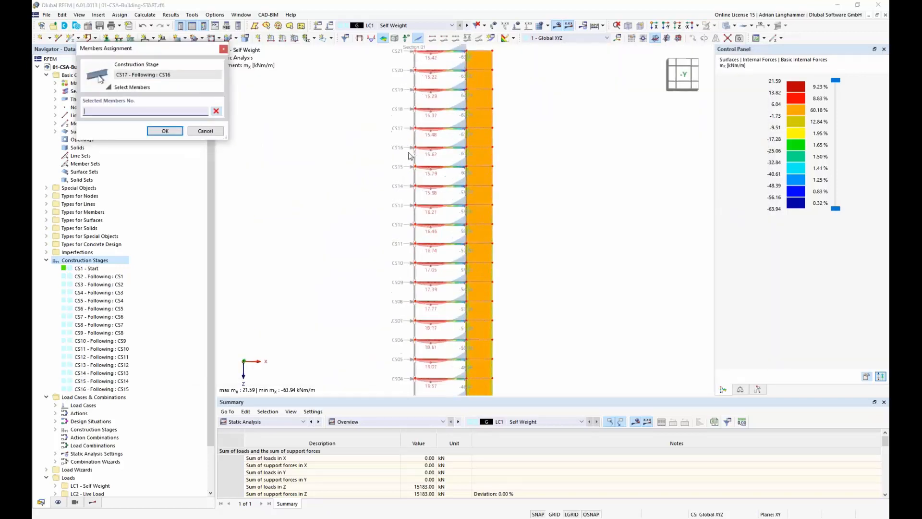
scroll(415, 160, "up", 1)
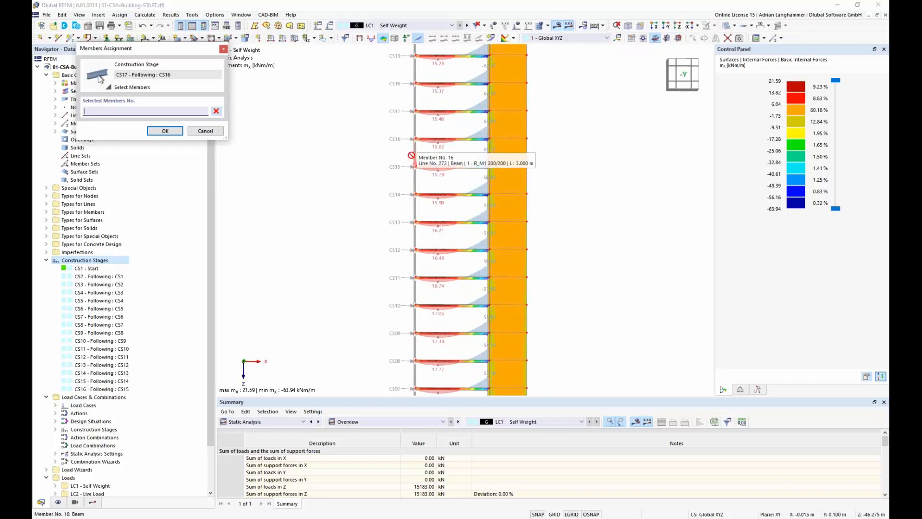
left_click(415, 121)
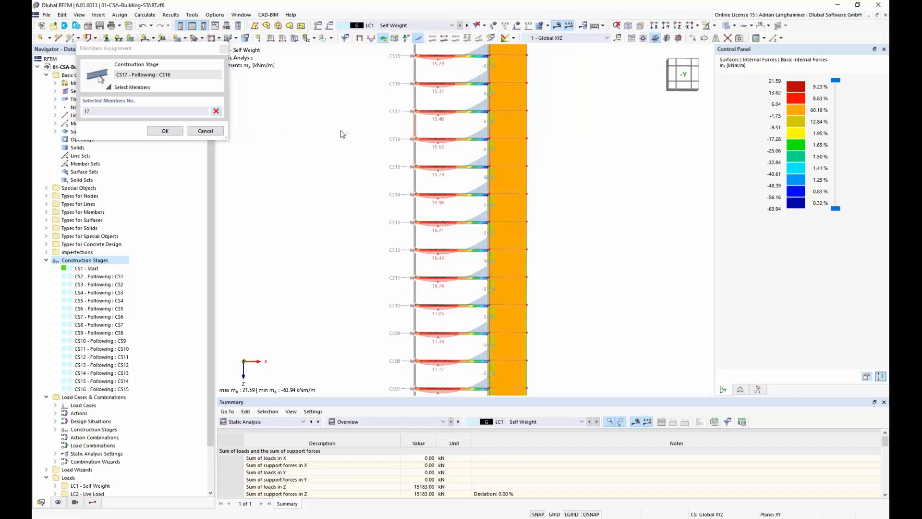
left_click(164, 131)
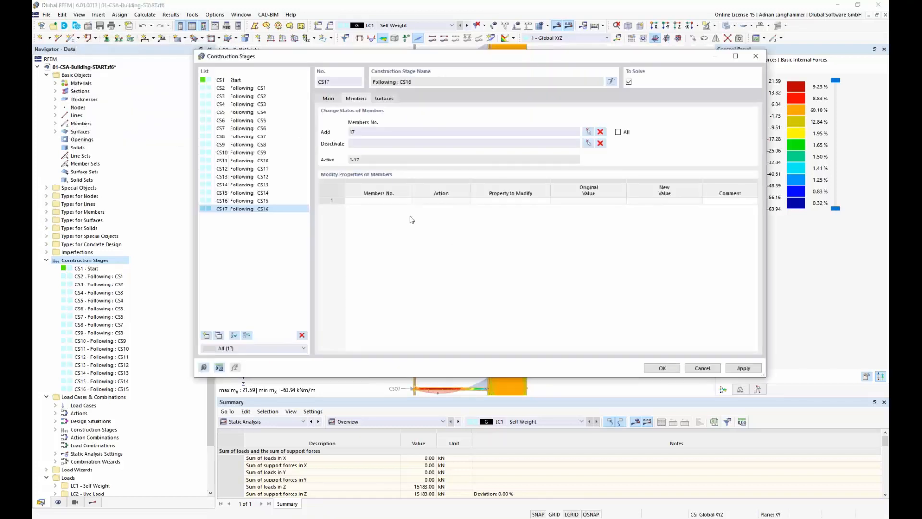
Add surfaces 97-102 of the storey between levels CS16 and CS17 to construction stage CS17 by selecting them in the model
left_click(386, 99)
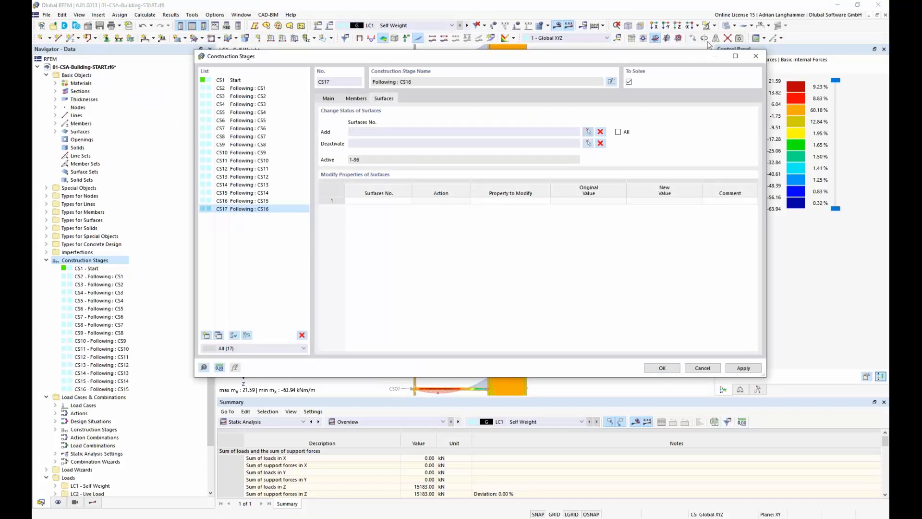
left_click(588, 132)
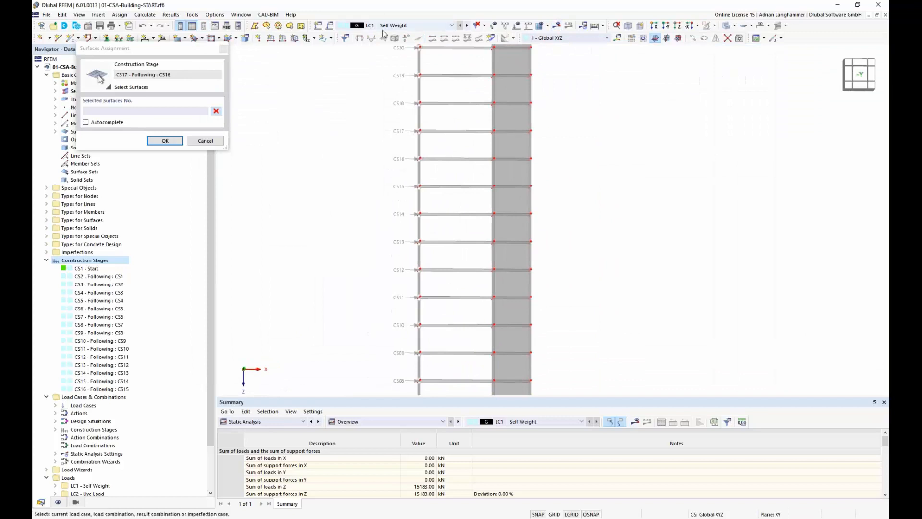
left_click_drag(370, 127, 600, 179)
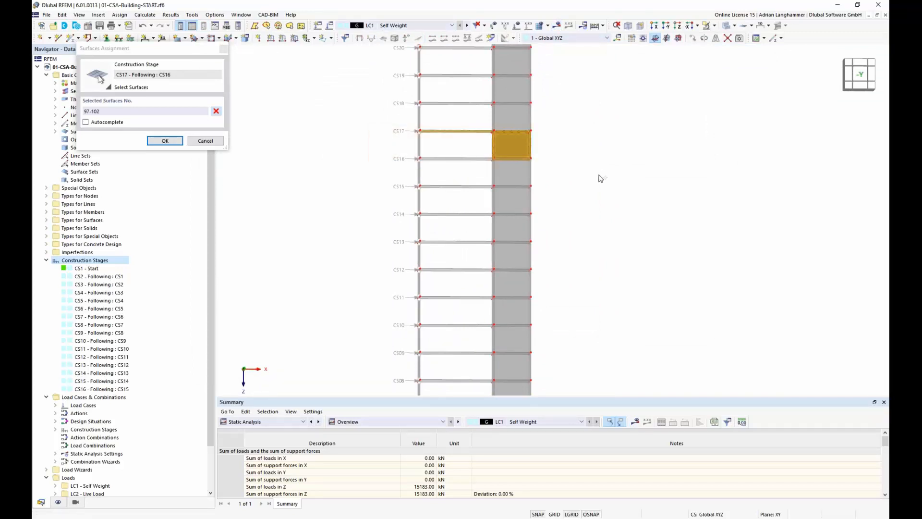
left_click(177, 142)
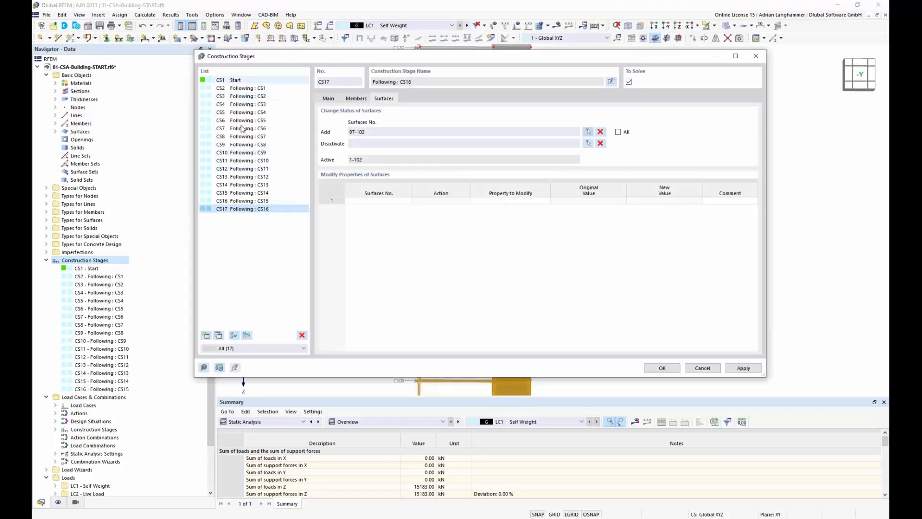
Create four more construction stages, CS18 to CS21, each following the previous one
left_click_drag(438, 57, 517, 53)
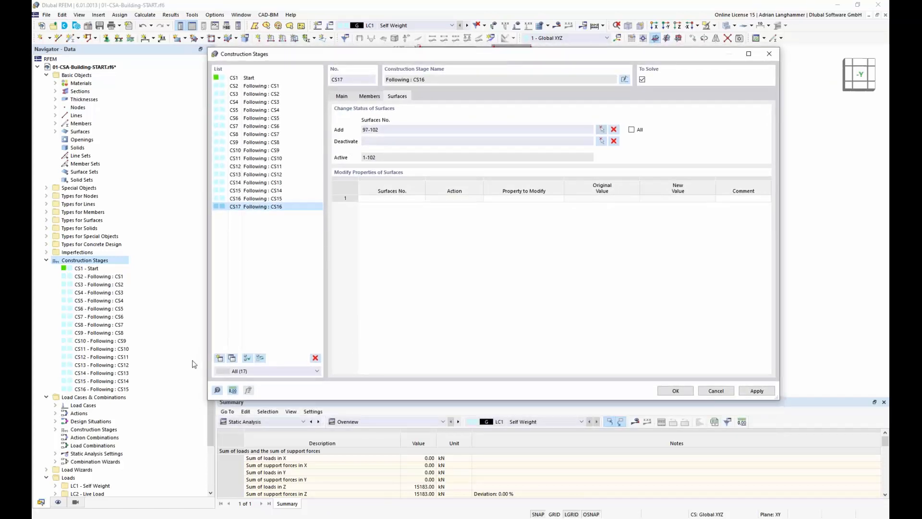
left_click(218, 358)
left_click(219, 358)
left_click(219, 358)
left_click(219, 357)
Add member 18, the column between levels CS17 and CS18, to construction stage CS18 by selecting it in the model
left_click(284, 215)
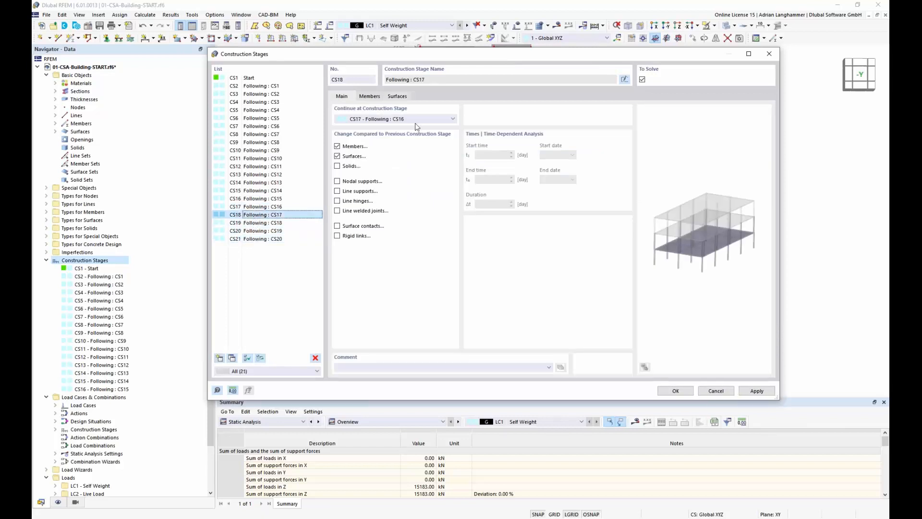
left_click(369, 96)
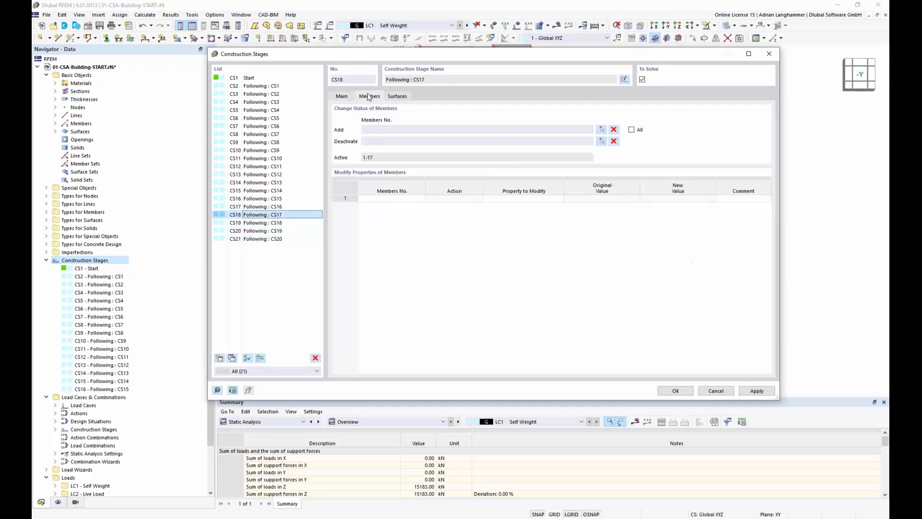
left_click(342, 96)
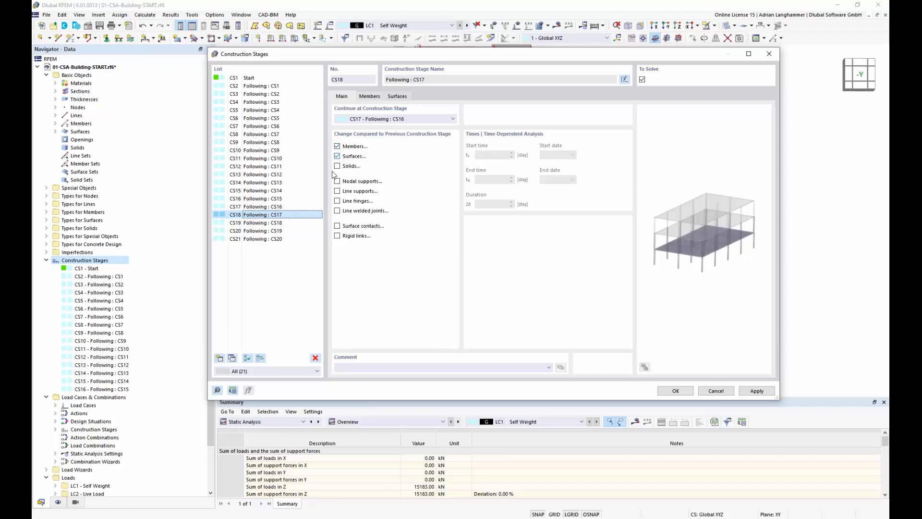
left_click(365, 96)
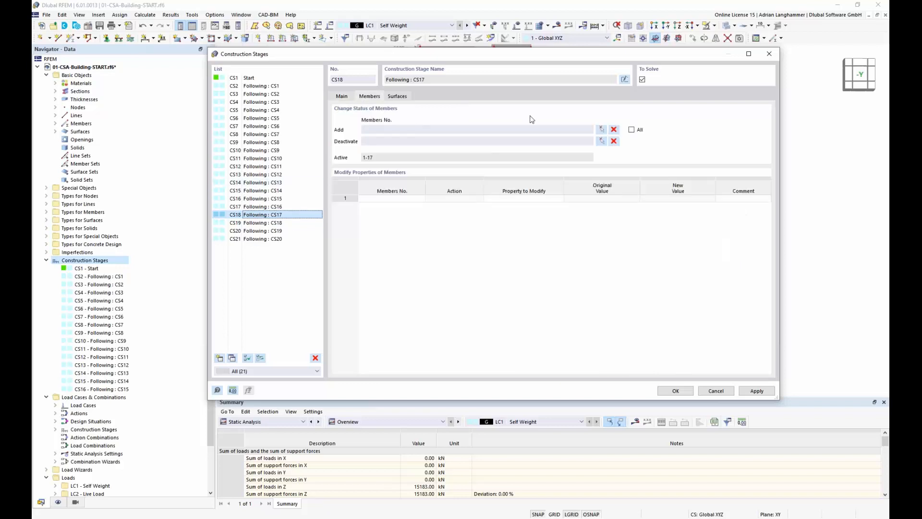
left_click(601, 129)
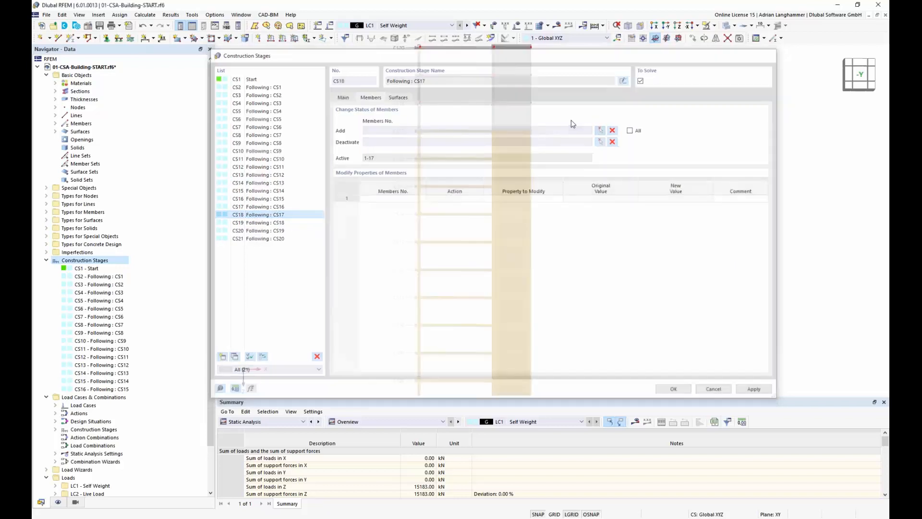
left_click(424, 169)
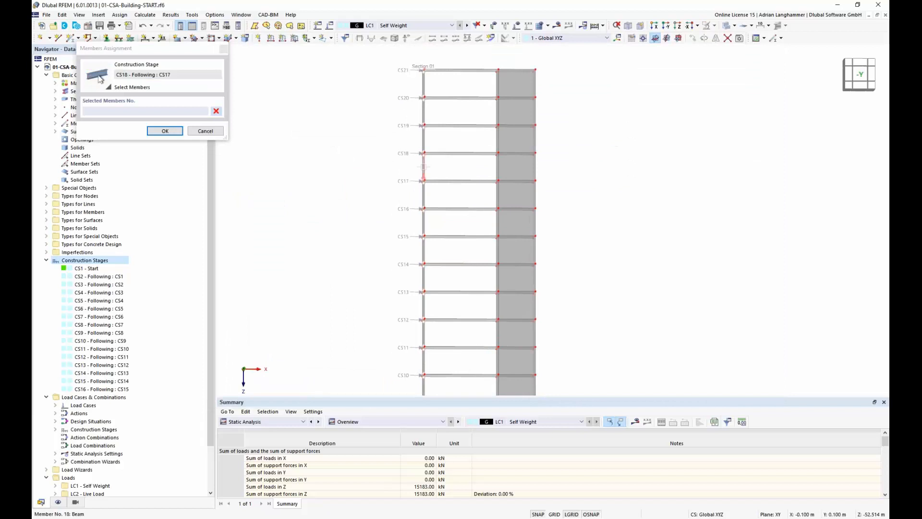
left_click(164, 131)
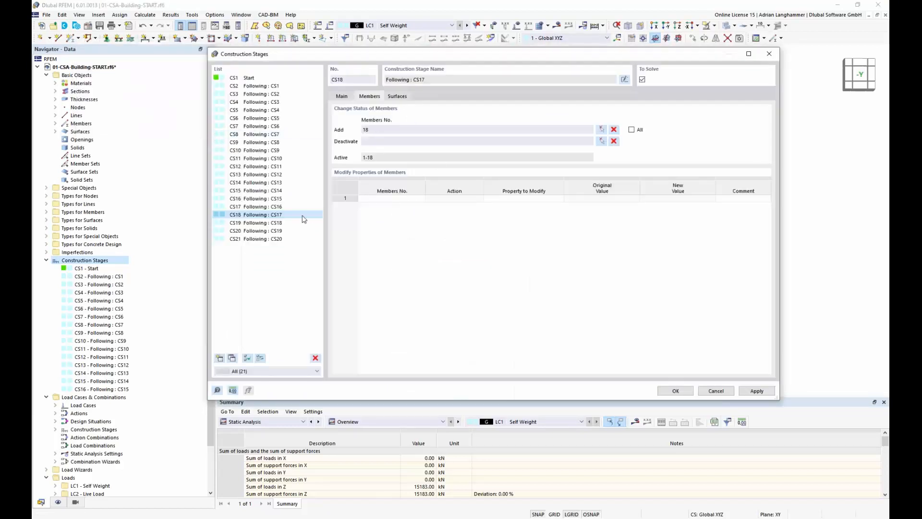
Add member 19 to construction stage CS19, member 20 to CS20 and member 21 to CS21
left_click(289, 223)
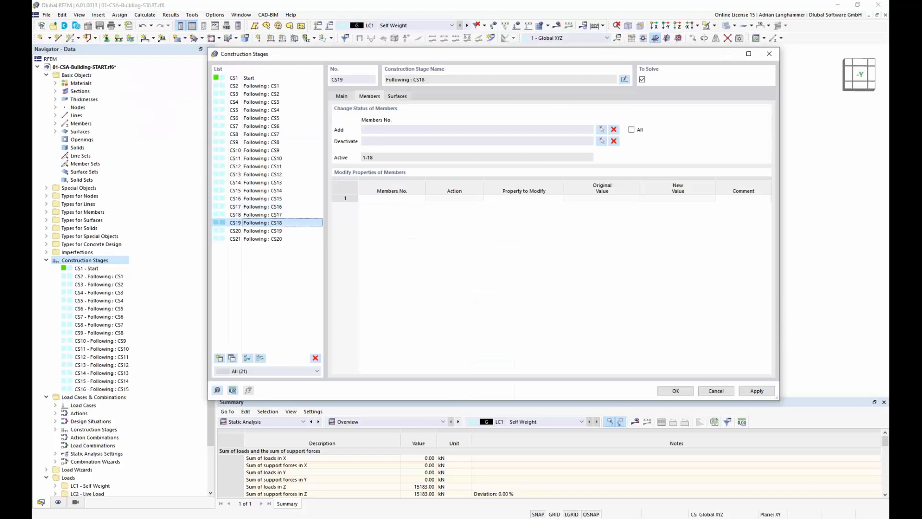
left_click(380, 131)
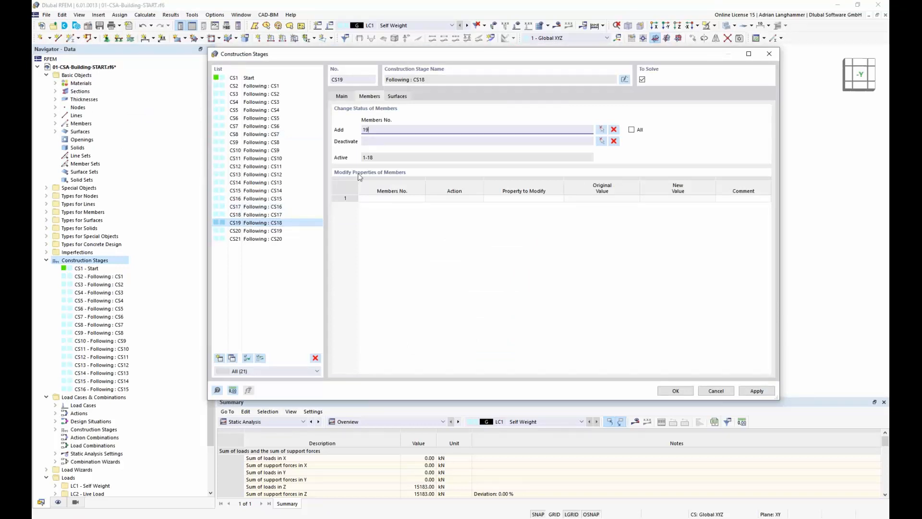
left_click(370, 131)
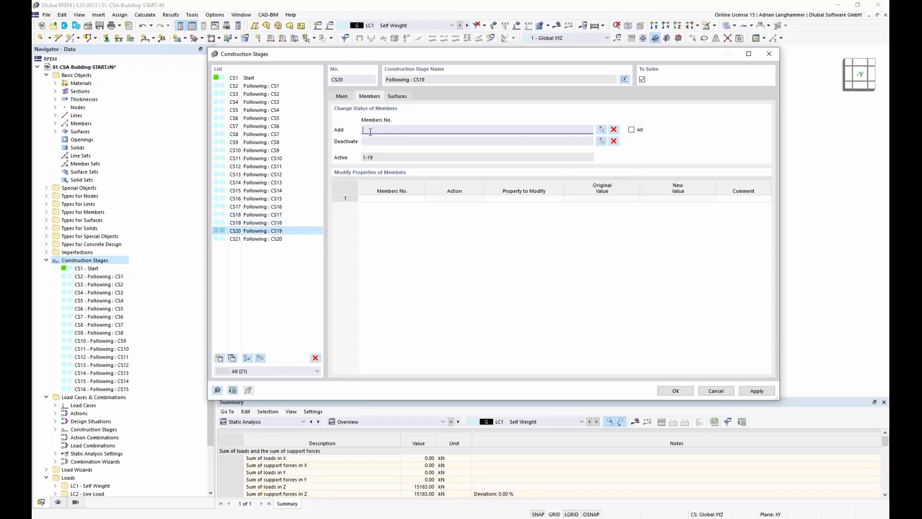
left_click(269, 239)
left_click(367, 130)
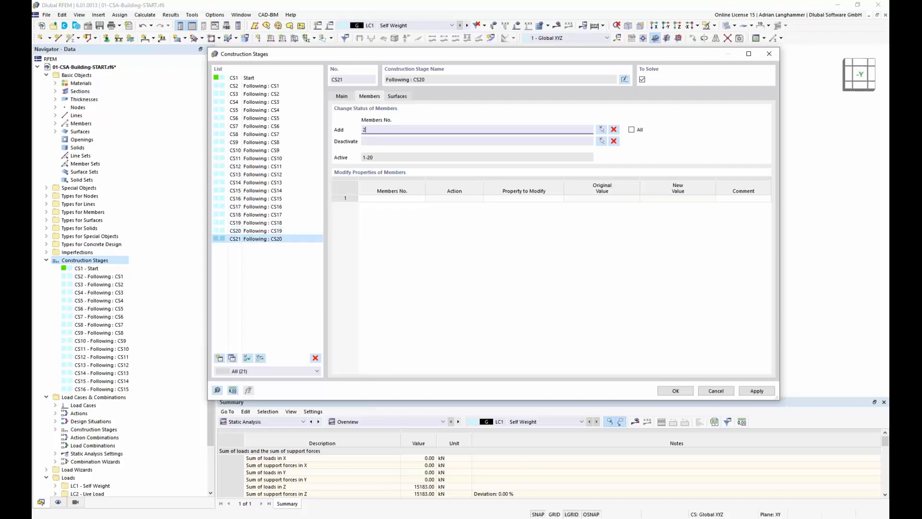
Add surfaces 103-108 of the storey between levels CS17 and CS18 to construction stage CS18
left_click(275, 216)
left_click(405, 98)
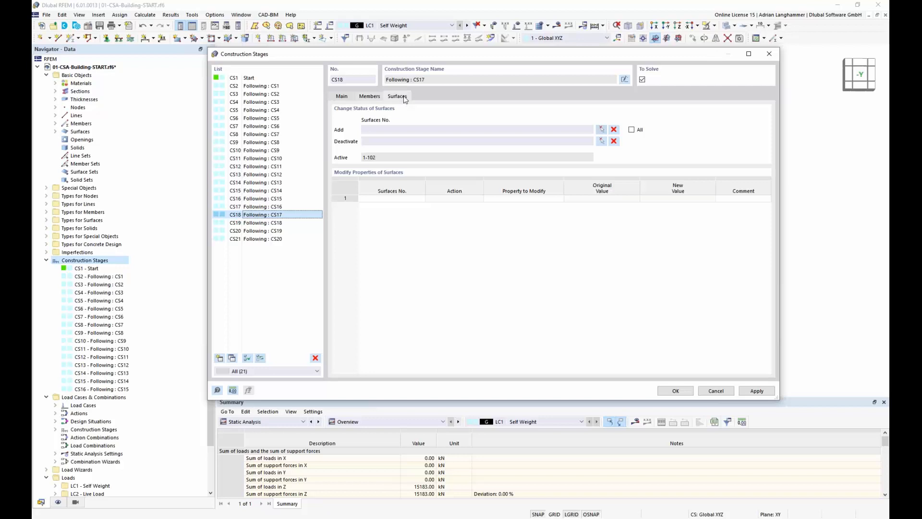
left_click(601, 131)
left_click_drag(369, 142, 574, 268)
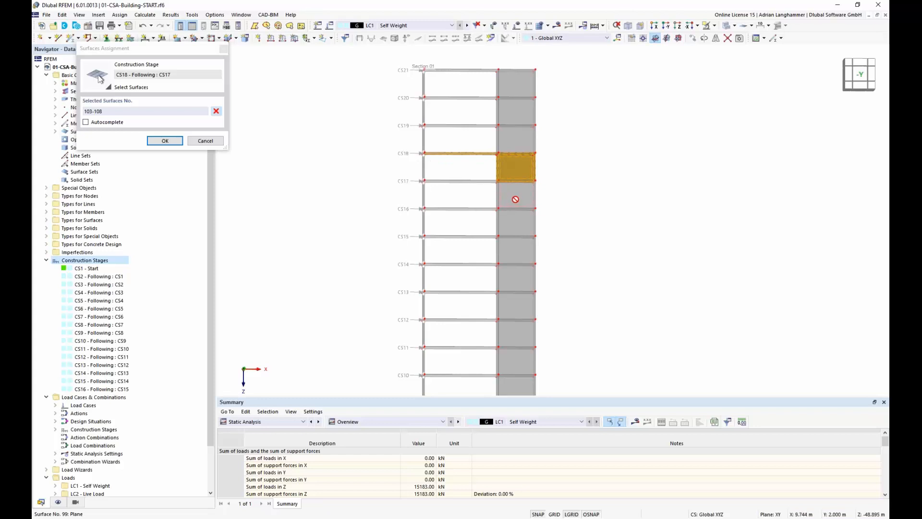
left_click(165, 140)
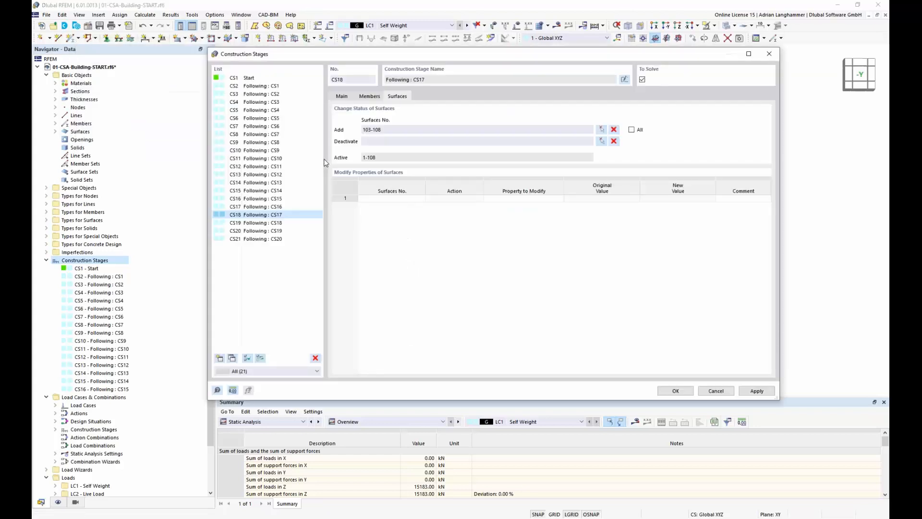
Add surfaces 109-114 of the storey between levels CS18 and CS19 to construction stage CS19
left_click(281, 222)
left_click(602, 131)
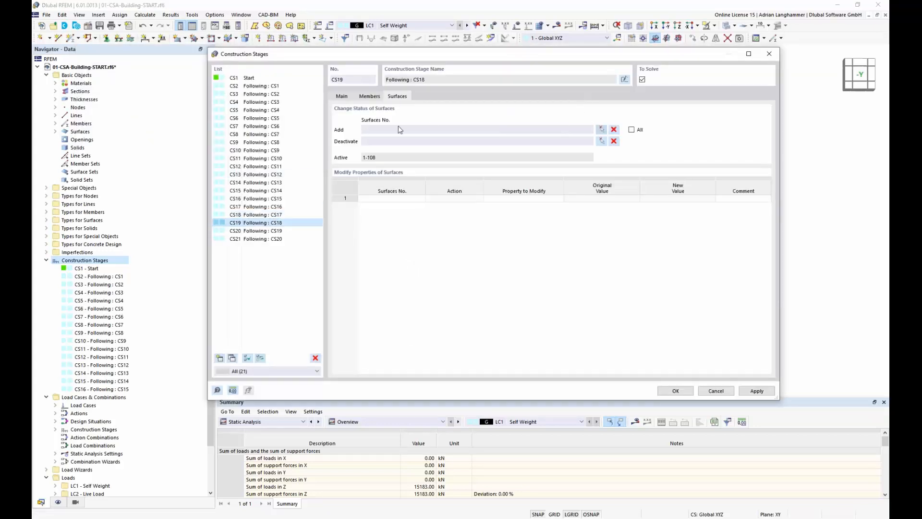
left_click_drag(381, 120, 538, 156)
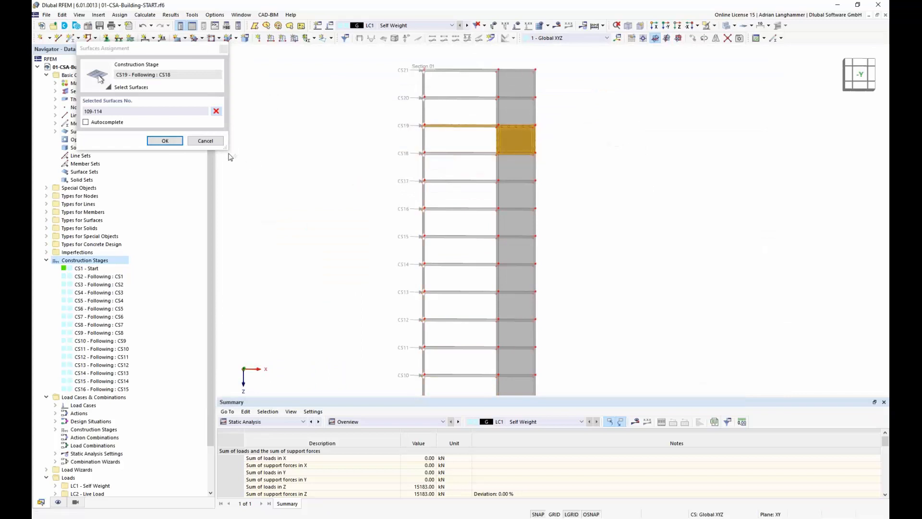
left_click(165, 141)
Add surfaces 115-120 of the storey between levels CS19 and CS20 to construction stage CS20
left_click(283, 230)
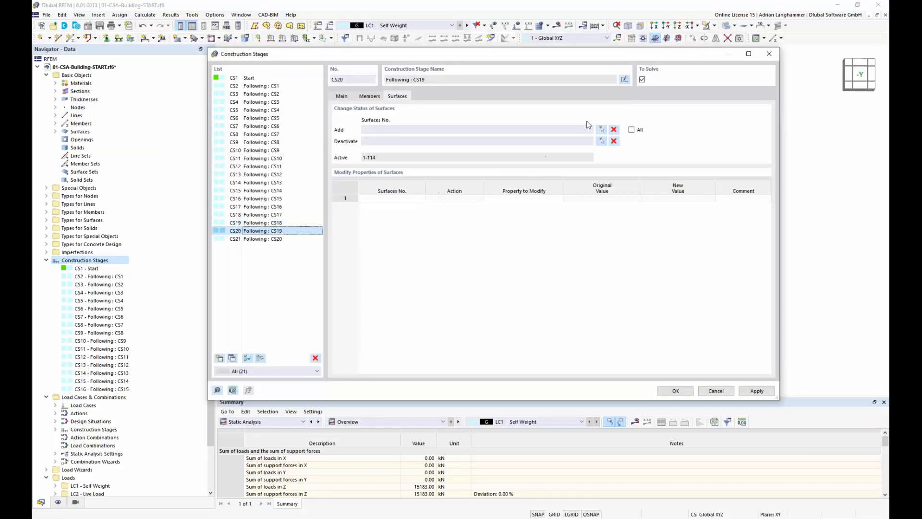
left_click(602, 129)
left_click_drag(381, 91, 545, 128)
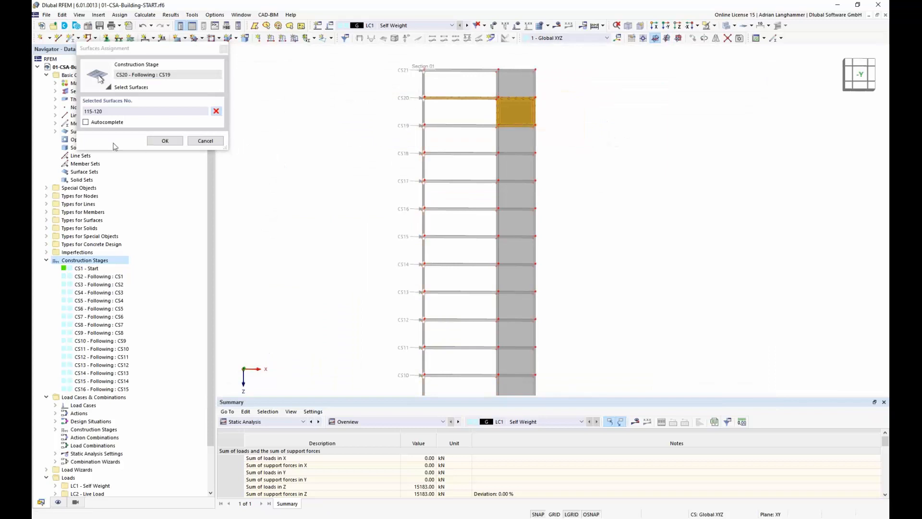
left_click(166, 141)
Add surfaces 121-126 of the top storey, between levels CS20 and CS21, to construction stage CS21
left_click(287, 239)
left_click(601, 130)
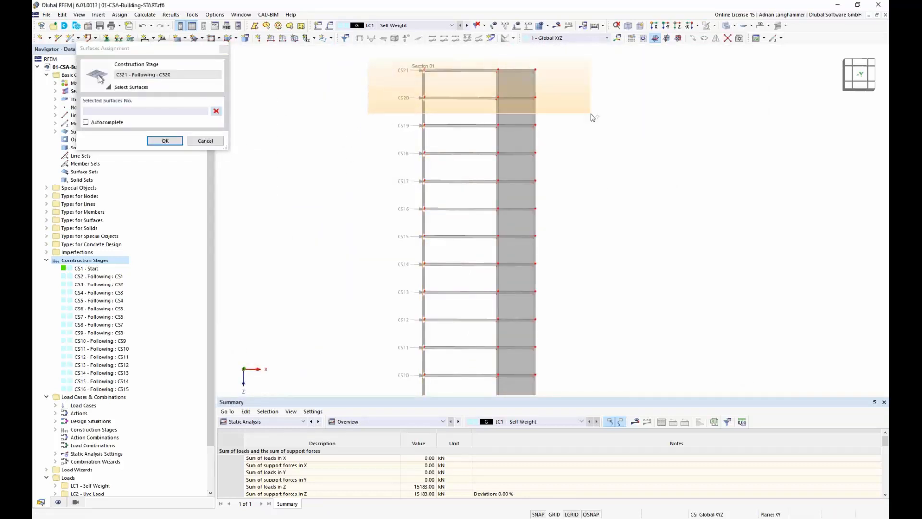
left_click(592, 117)
left_click(165, 141)
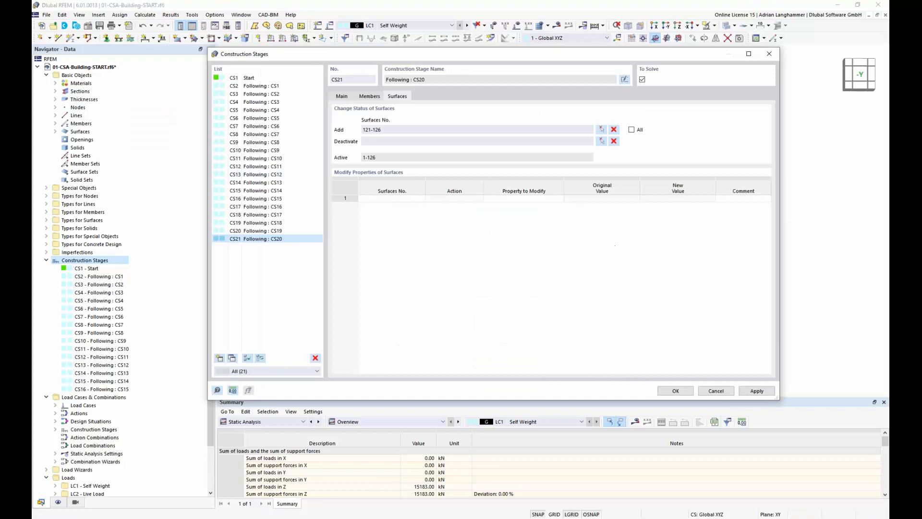
left_click(341, 199)
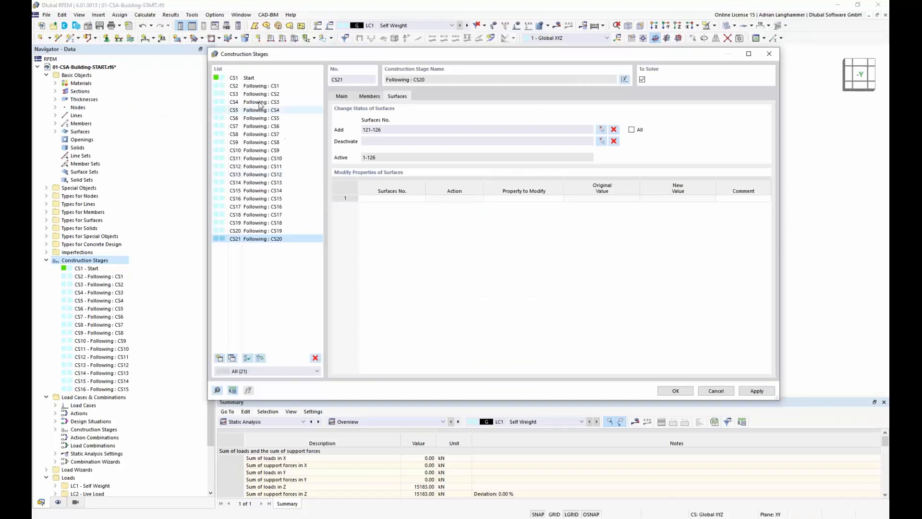
Review the nodal support, line support and surface settings of construction stage CS1, and accept all construction stage definitions
left_click(248, 78)
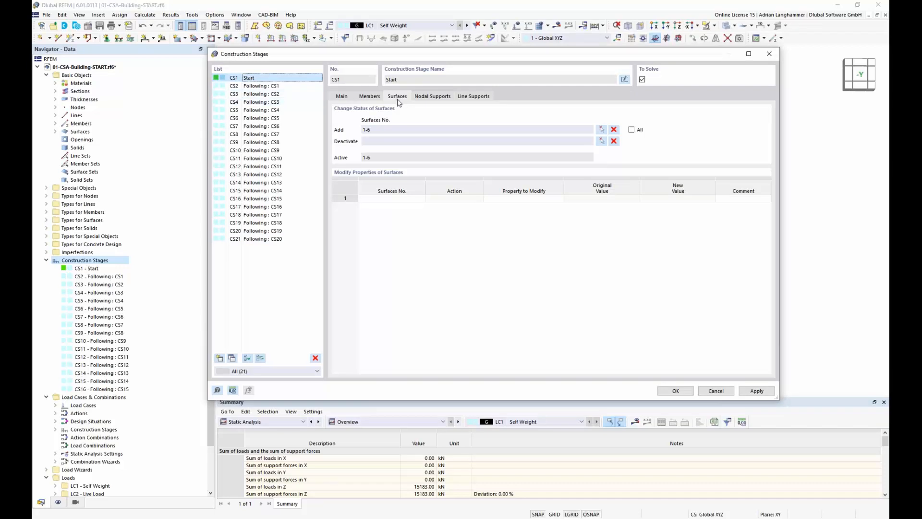
left_click(430, 100)
left_click(475, 99)
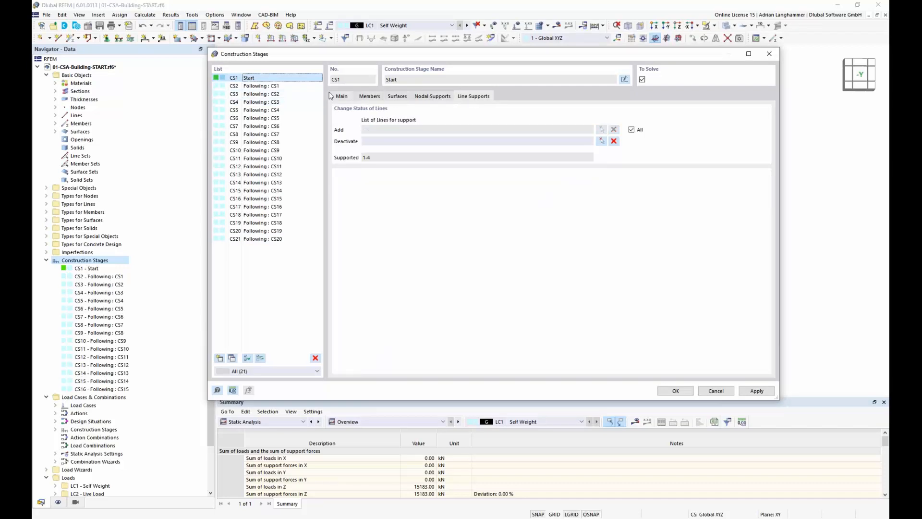
left_click(346, 97)
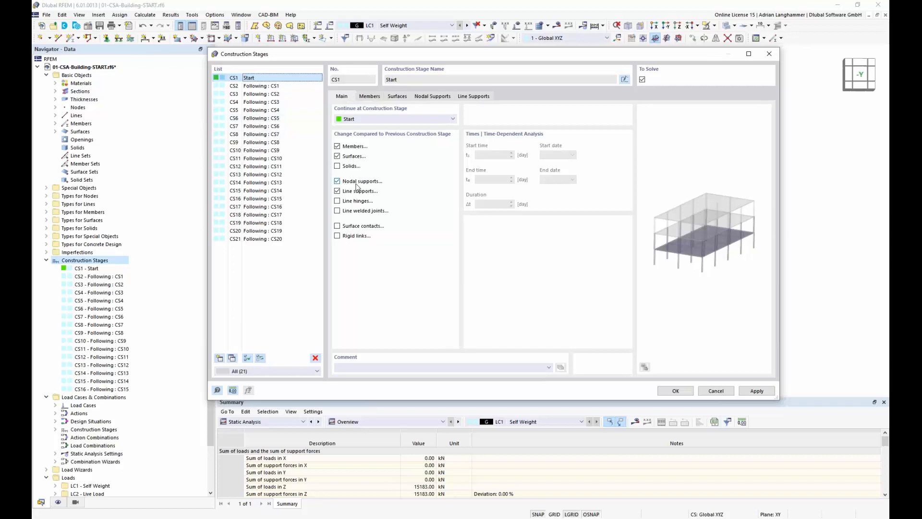
left_click(433, 96)
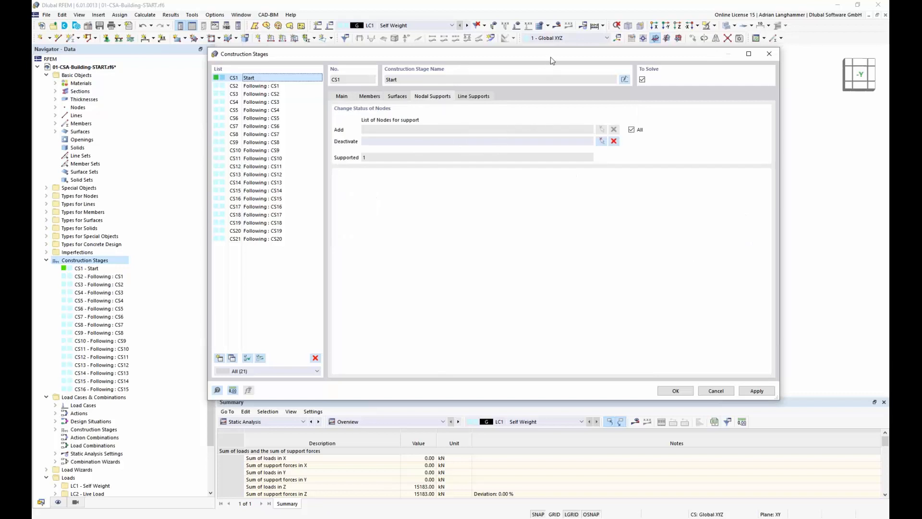
left_click_drag(552, 54, 537, 144)
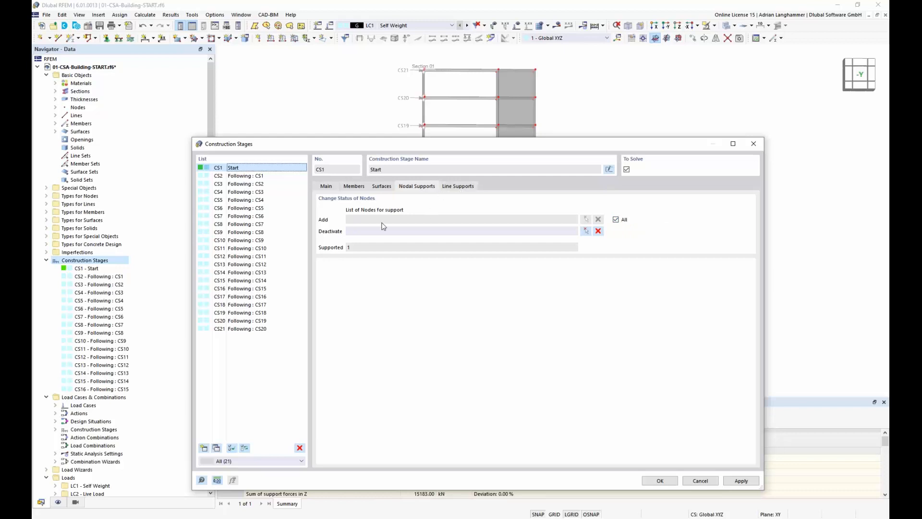
left_click(458, 187)
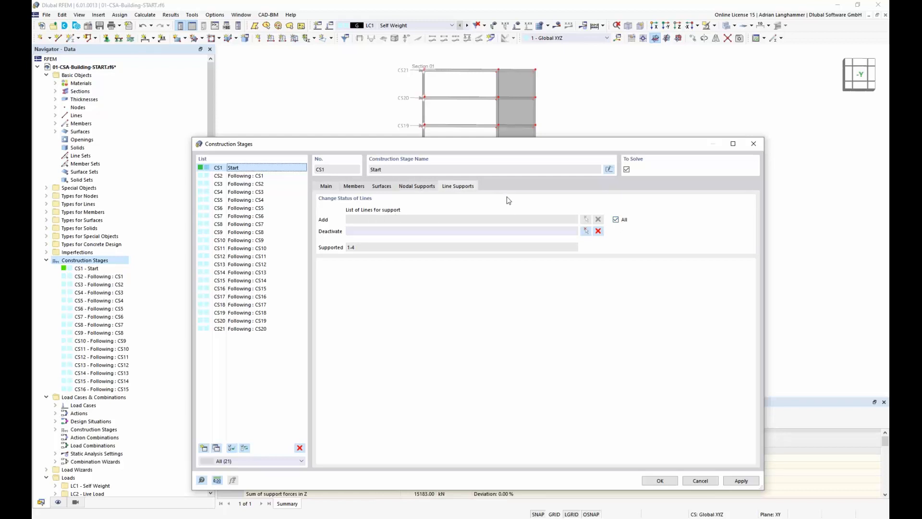
left_click(383, 187)
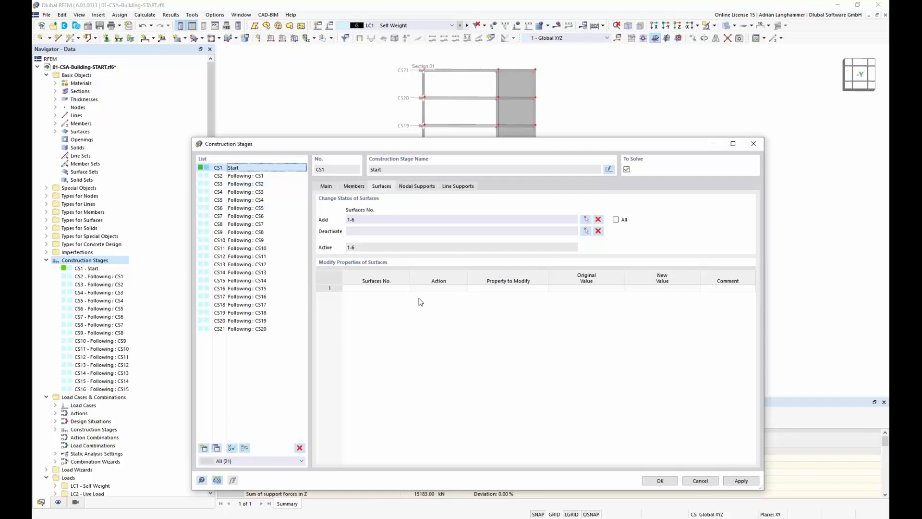
left_click(378, 294)
left_click_drag(467, 140, 487, 62)
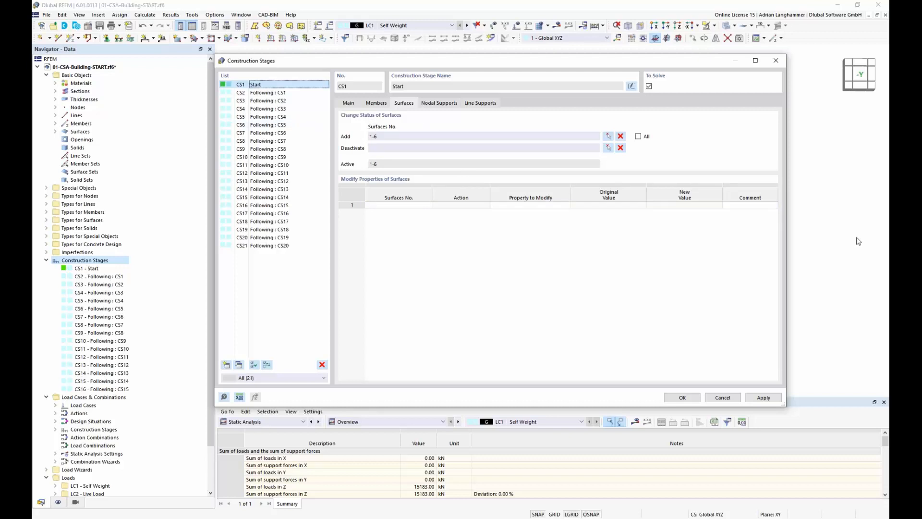
left_click(682, 398)
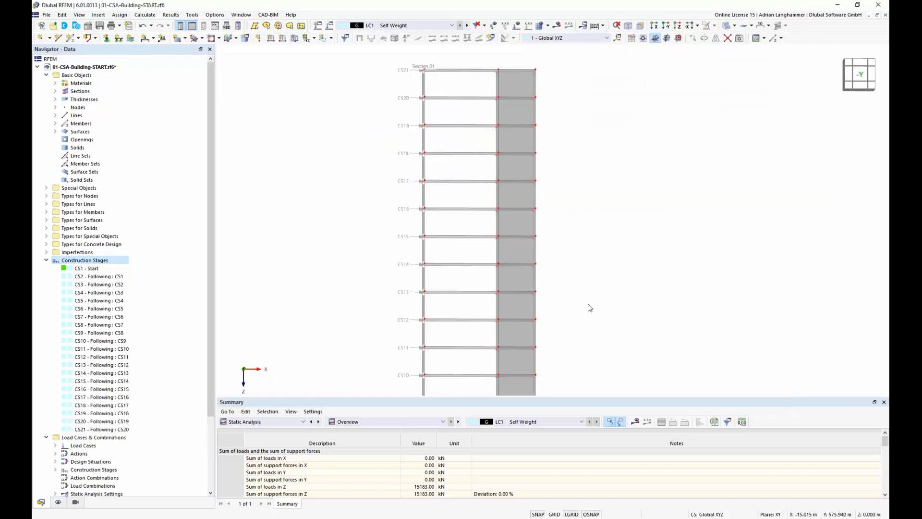
Display the model at construction stage CS1 and go through the following stages up to CS21 to check the storeys in each
scroll(609, 301, "down", 2)
middle_click_drag(609, 302, 514, 177)
left_click(451, 26)
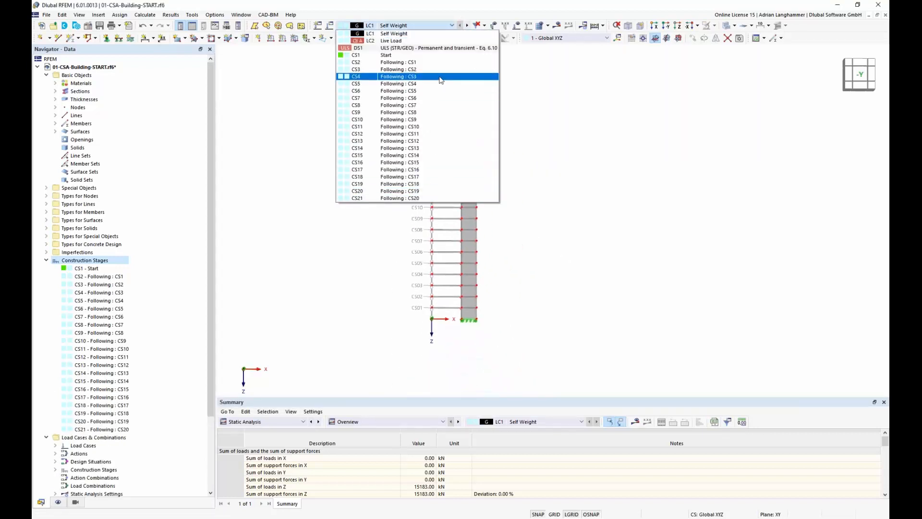
left_click(381, 56)
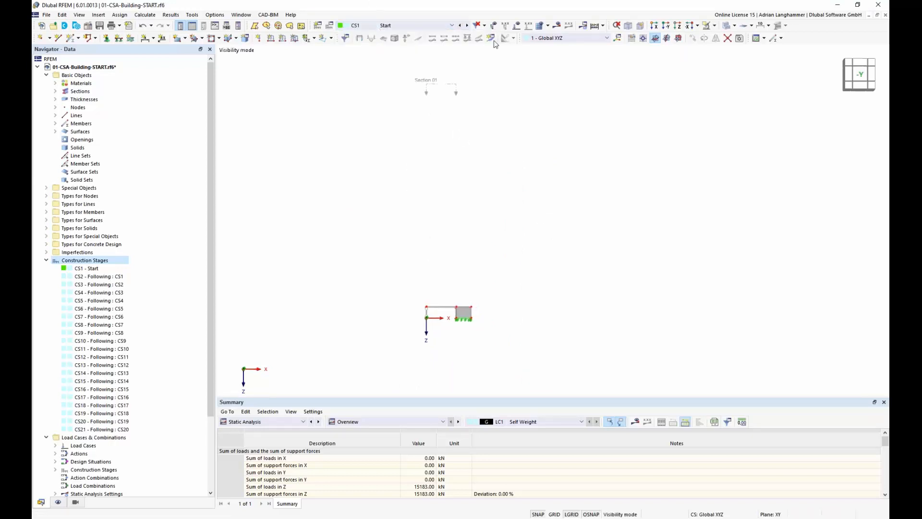
left_click(467, 26)
left_click(468, 26)
left_click(468, 26)
left_click(468, 26)
left_click(468, 25)
left_click(468, 25)
left_click(468, 26)
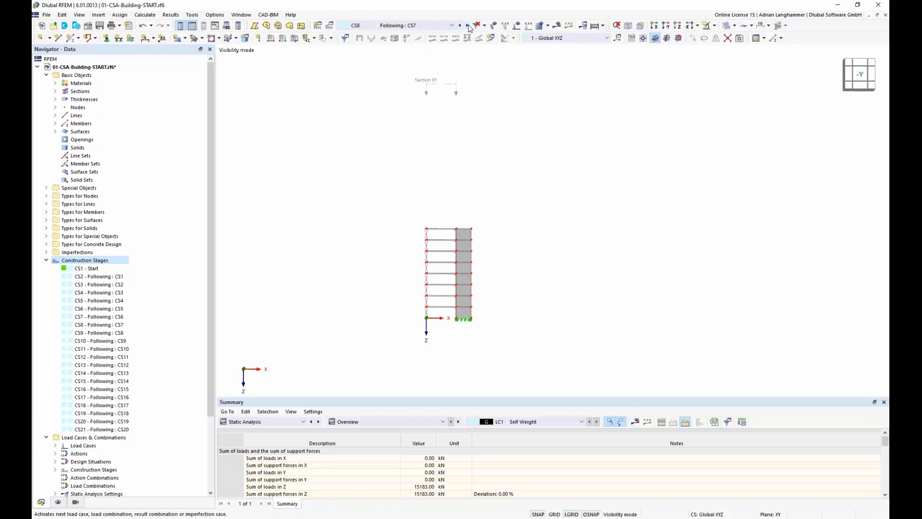
left_click(468, 25)
left_click(468, 25)
left_click(468, 26)
left_click(452, 25)
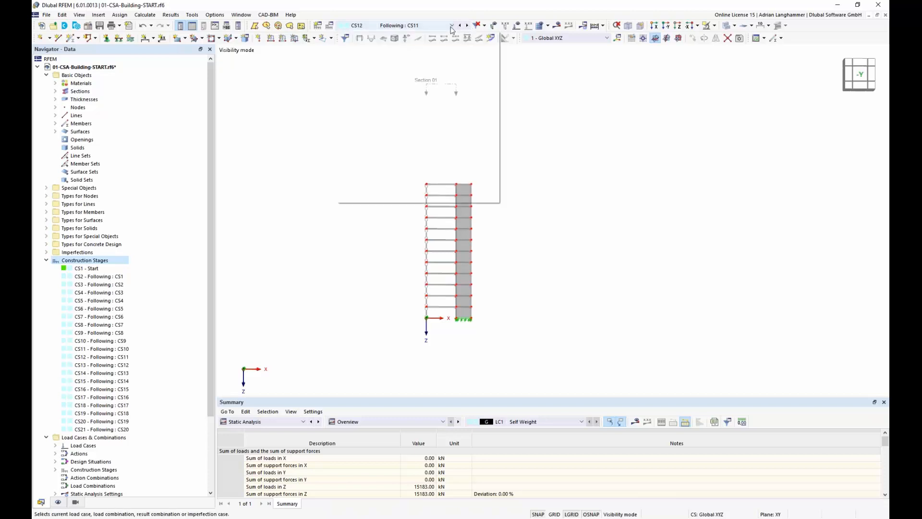
left_click(432, 196)
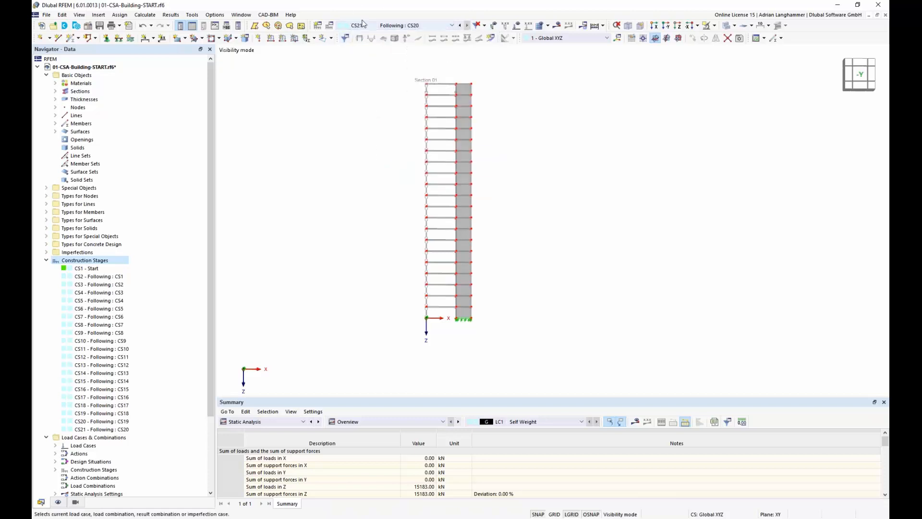
middle_click_drag(520, 165, 542, 169, "ctrl")
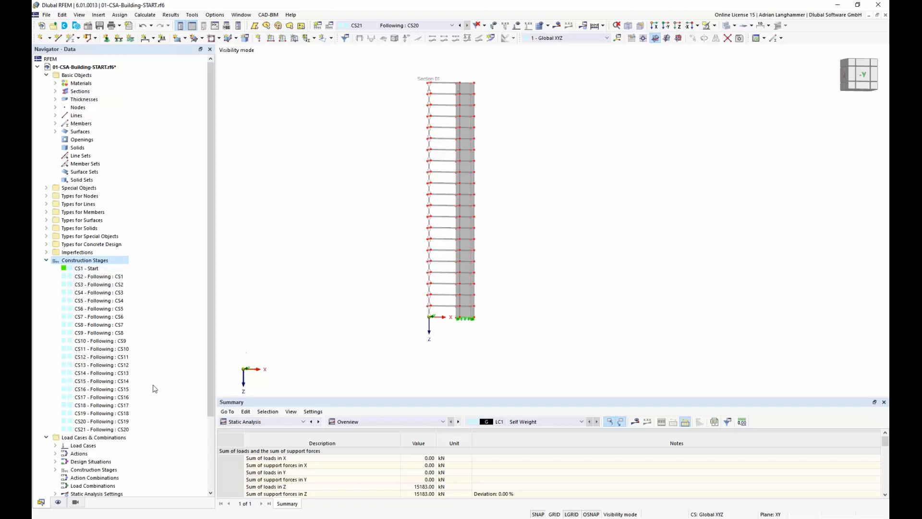
Edit construction stage CS1 under Load Cases & Combinations and assign load case LC1 Self Weight to it
scroll(126, 389, "down", 3)
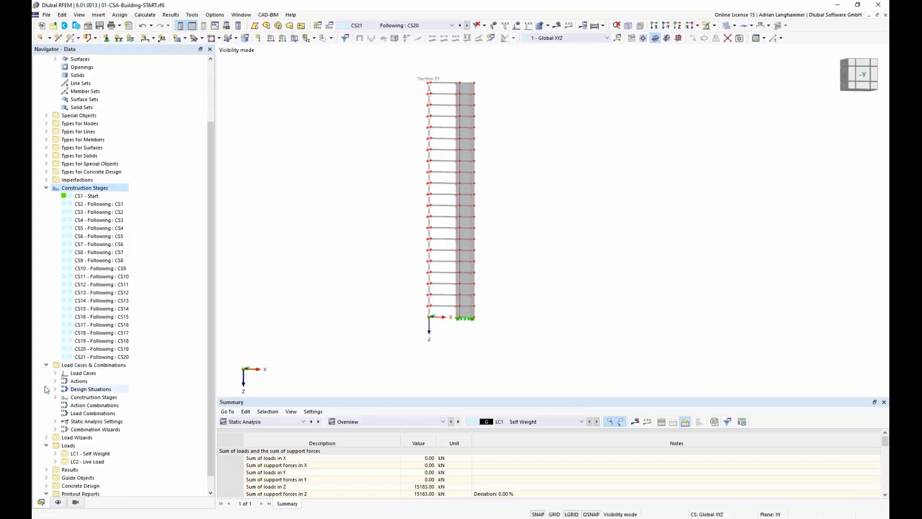
left_click(55, 397)
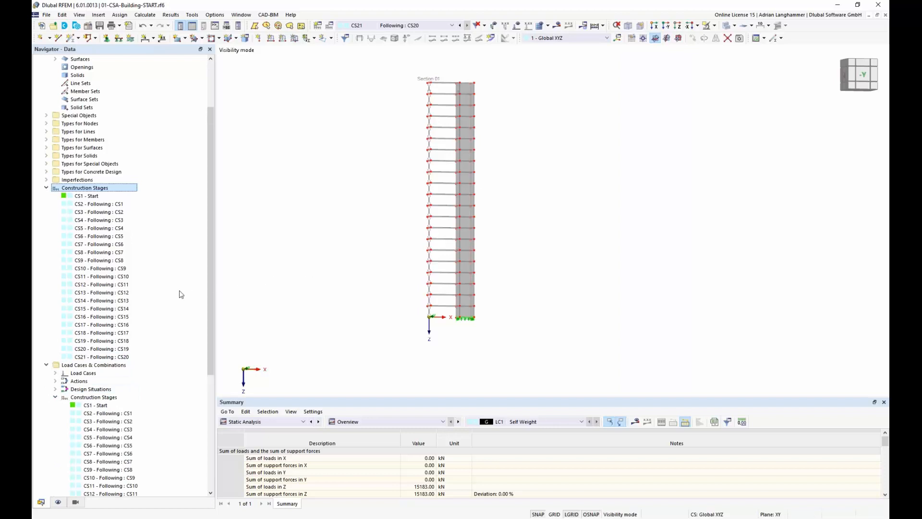
scroll(181, 294, "down", 5)
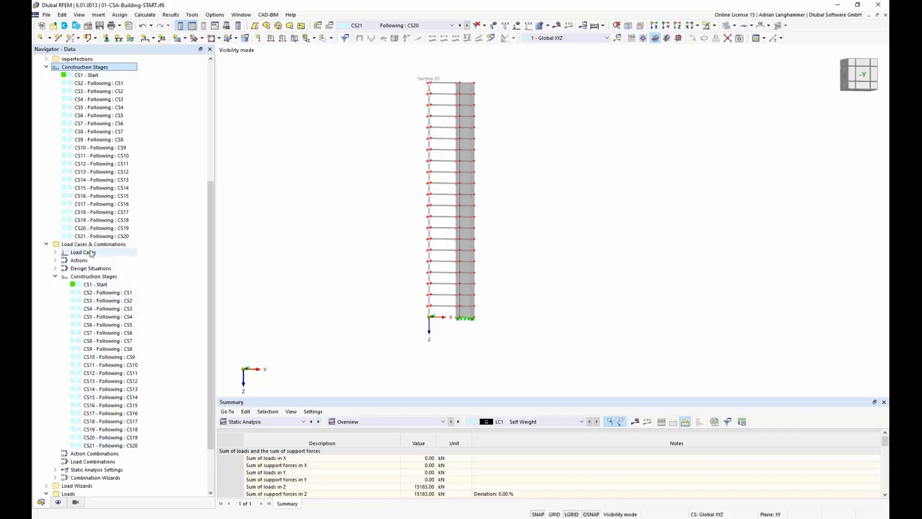
right_click(87, 287)
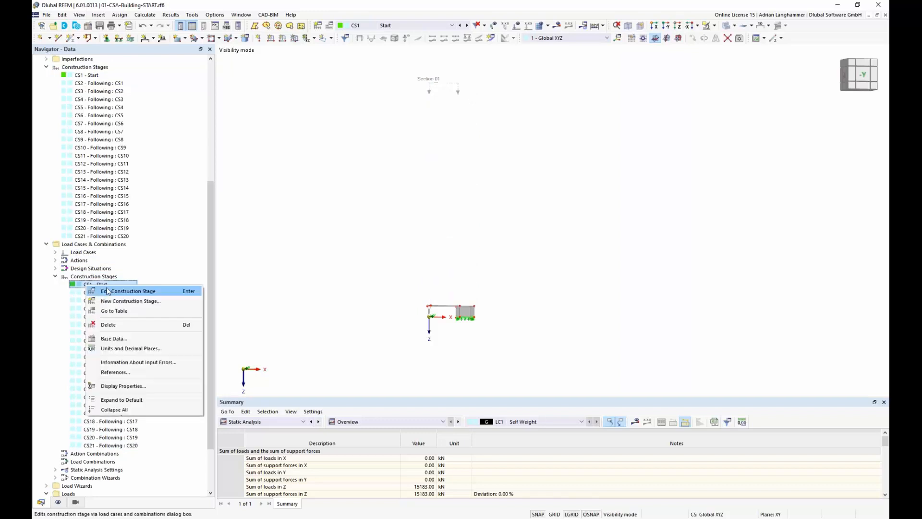
left_click(114, 293)
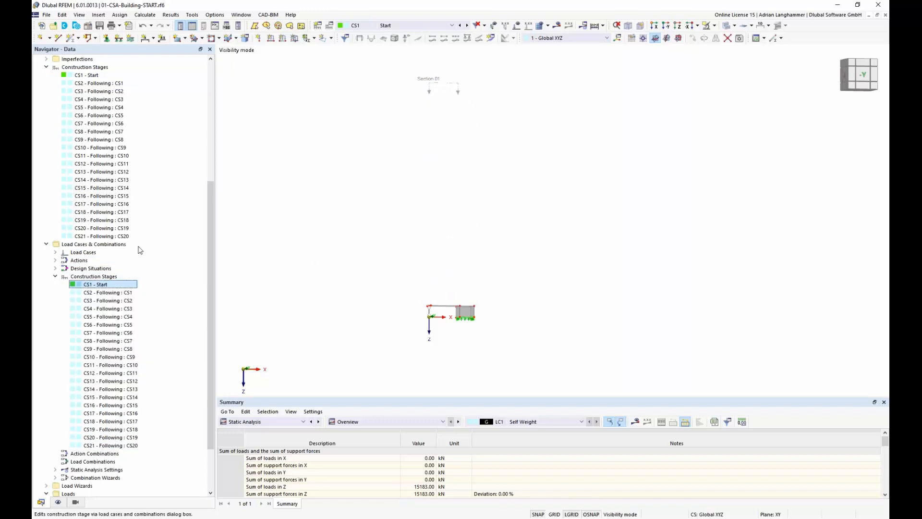
left_click_drag(373, 68, 405, 66)
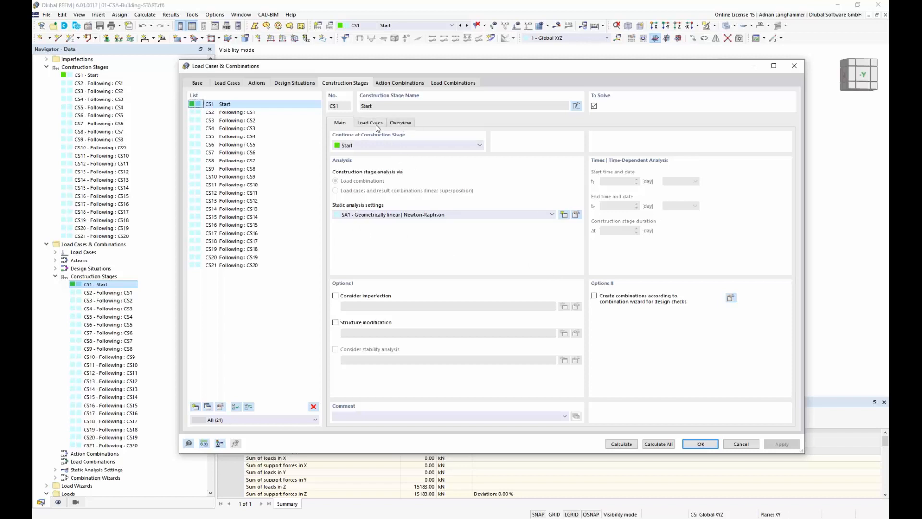
left_click(369, 124)
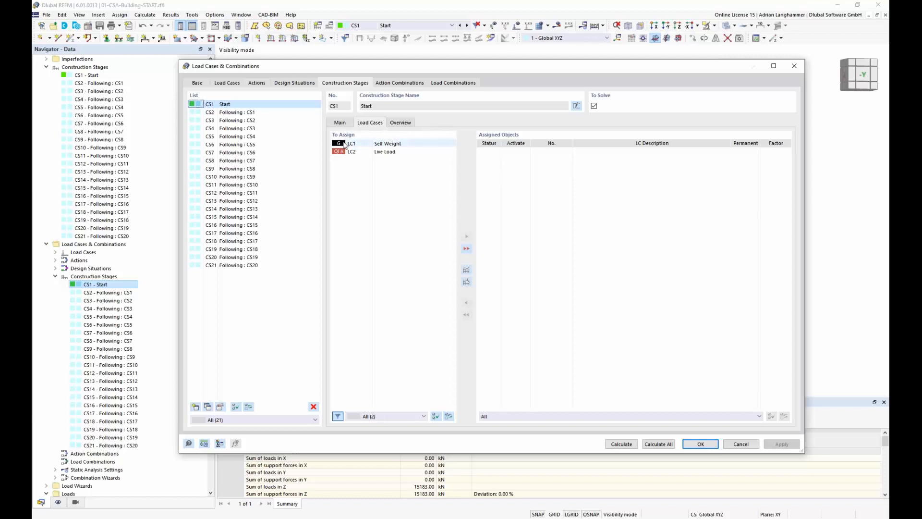
left_click(377, 144)
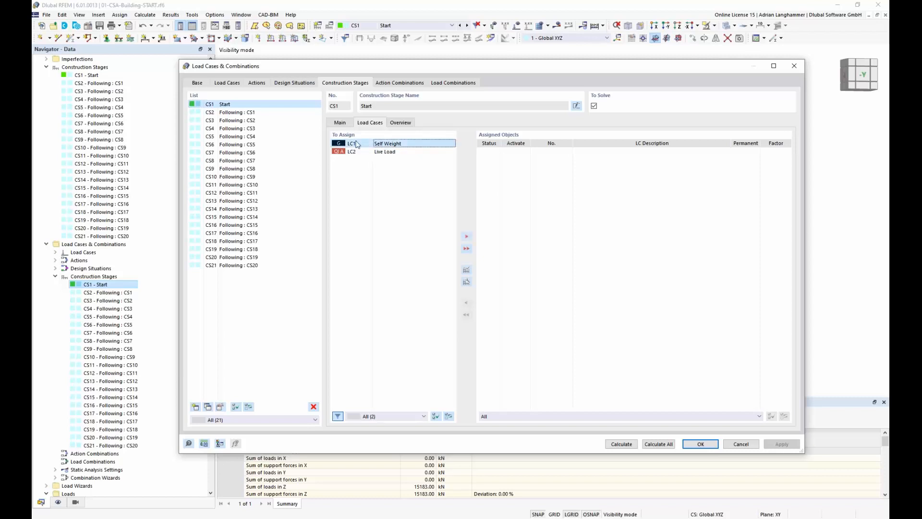
double_click(377, 143)
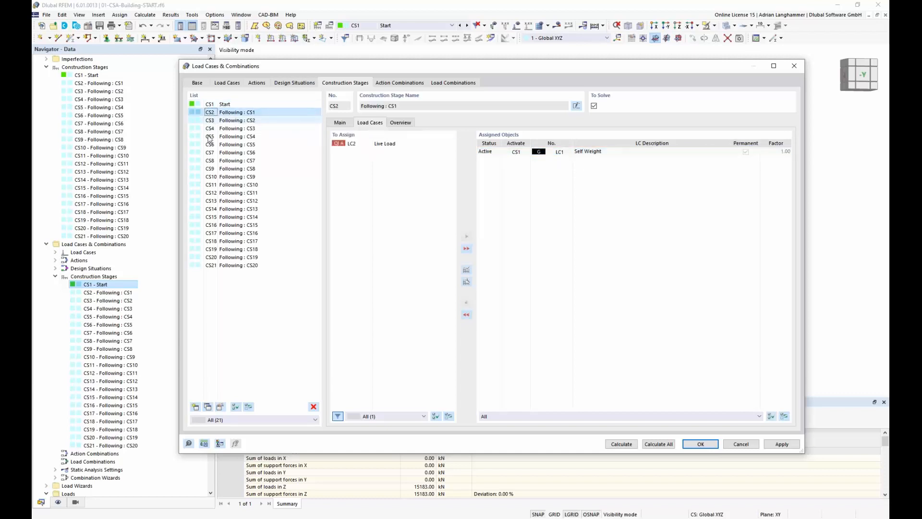
Check the load cases assigned to stages CS1, CS2, CS3 and CS6, and the self-weight settings of load case LC1
left_click(226, 120)
left_click(225, 144)
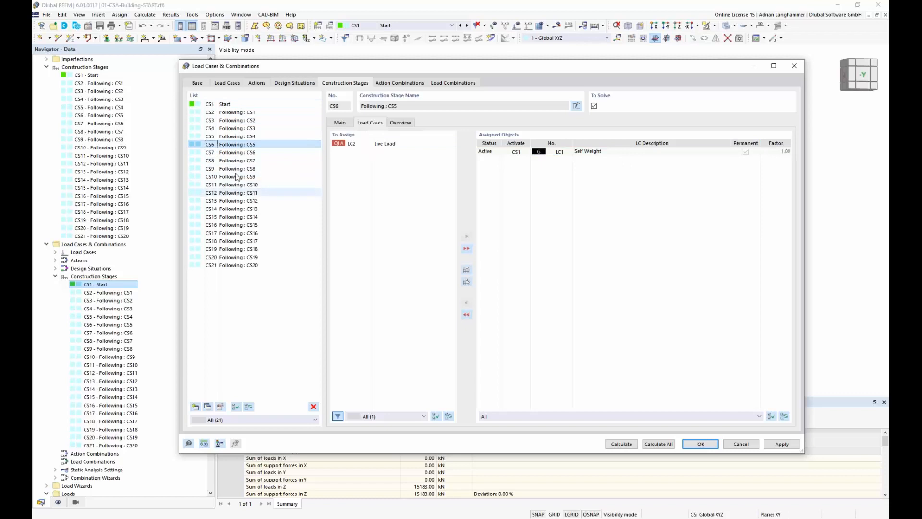
left_click(229, 104)
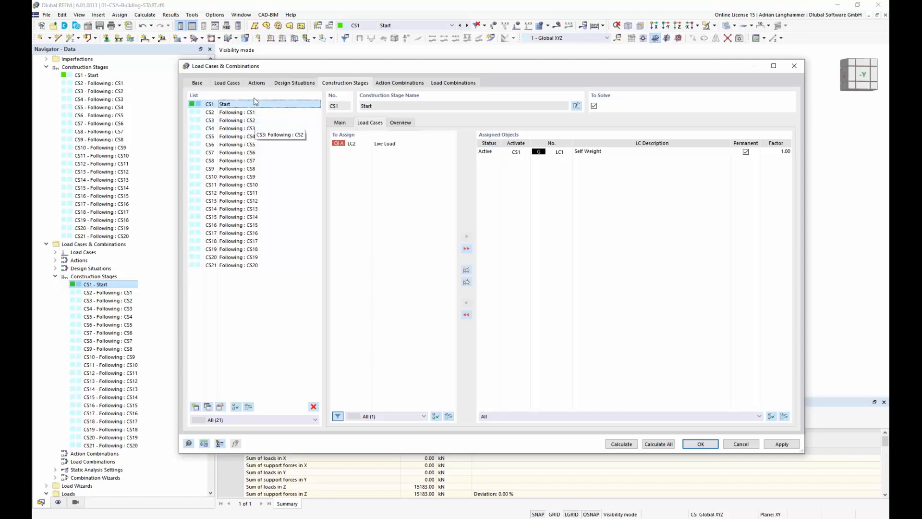
left_click(227, 83)
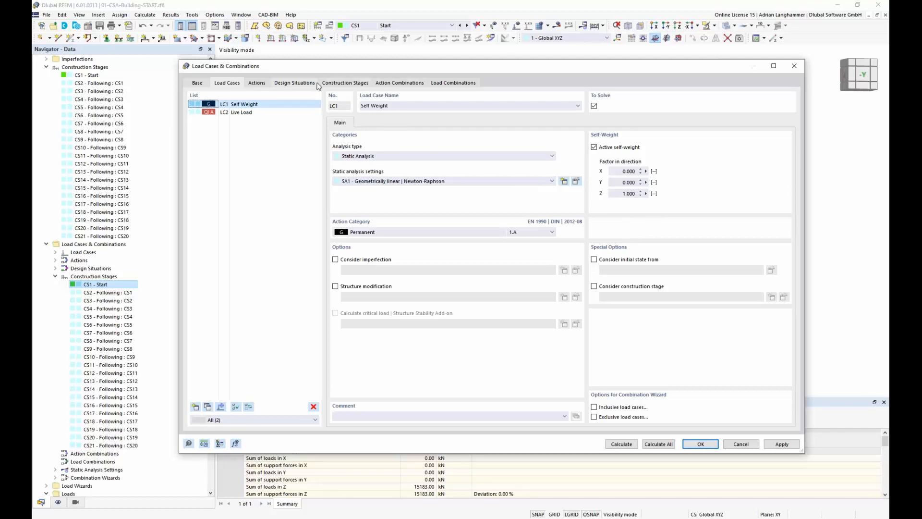
left_click(352, 83)
left_click(238, 112)
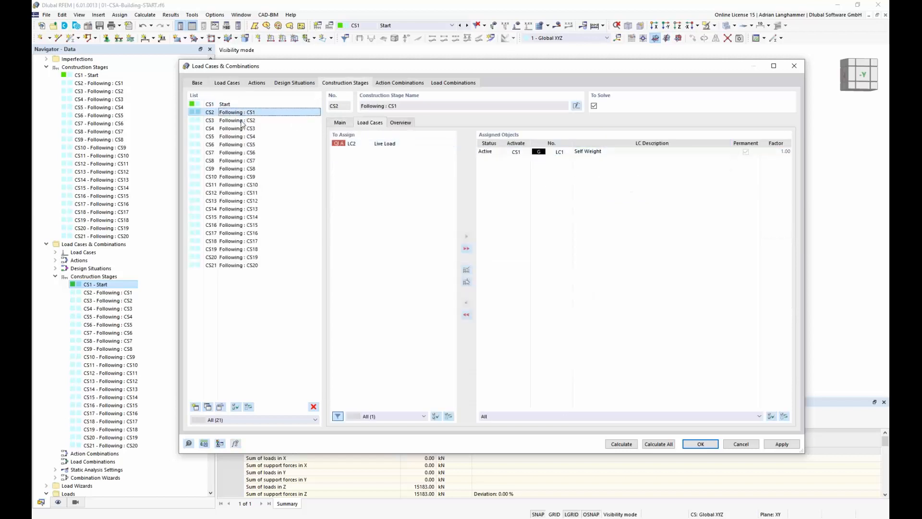
Check the load cases of stages CS9 and CS17, and assign load case LC2 Live Load to construction stage CS21
left_click(246, 169)
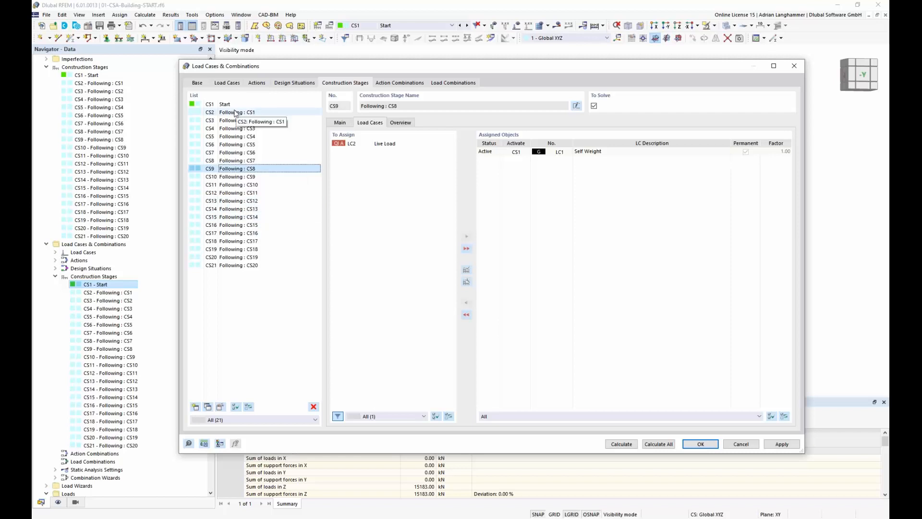
left_click(243, 233)
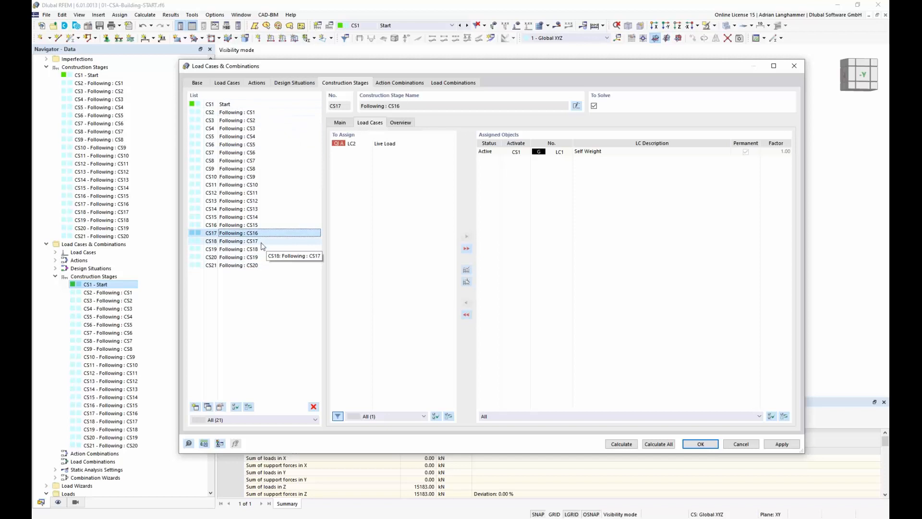
left_click(251, 266)
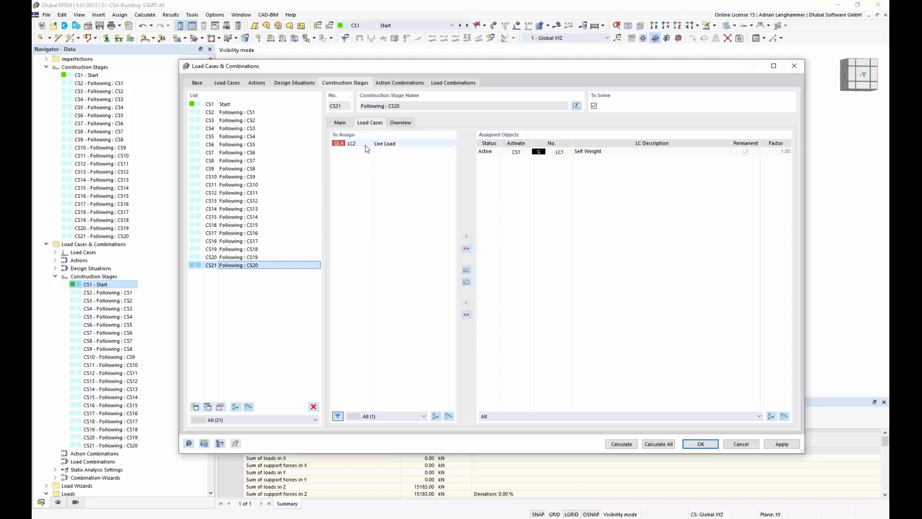
left_click_drag(373, 143, 556, 262)
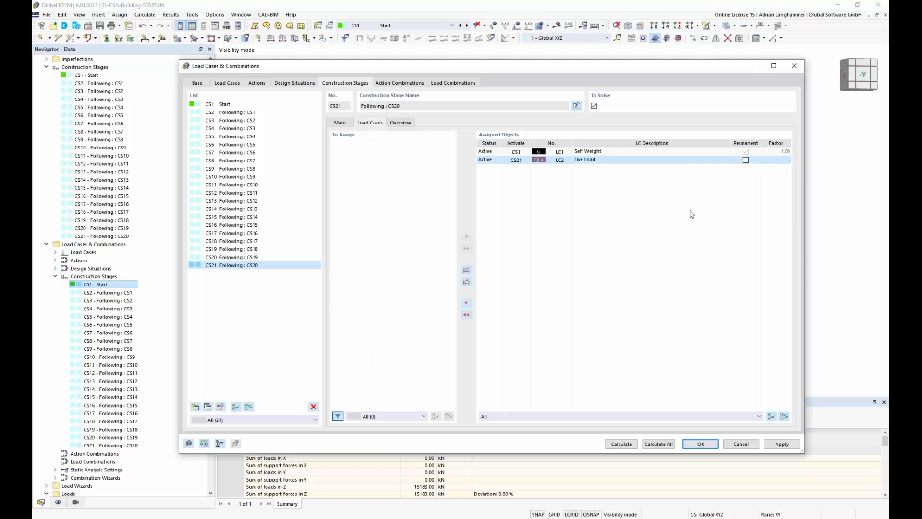
Enable creating combinations according to the combination wizard for stage CS21, and review and accept the settings of load combination wizard 1
left_click(403, 122)
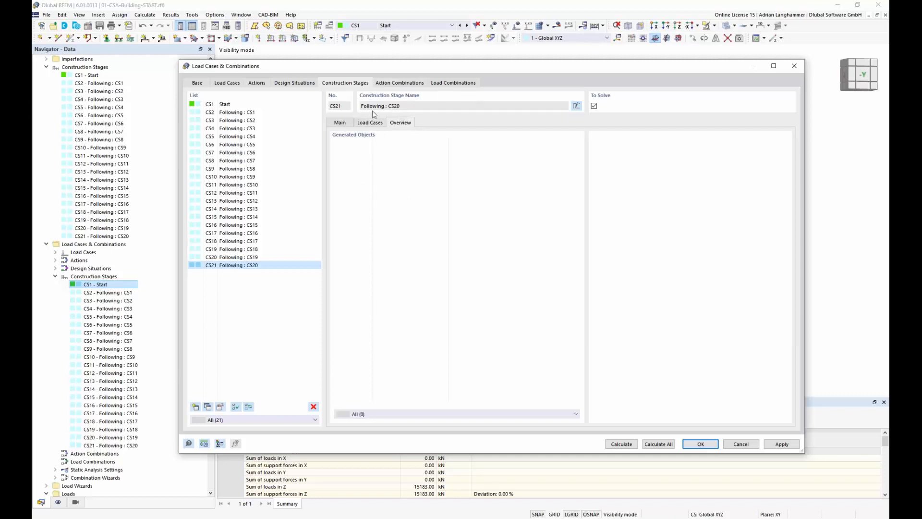
left_click(370, 123)
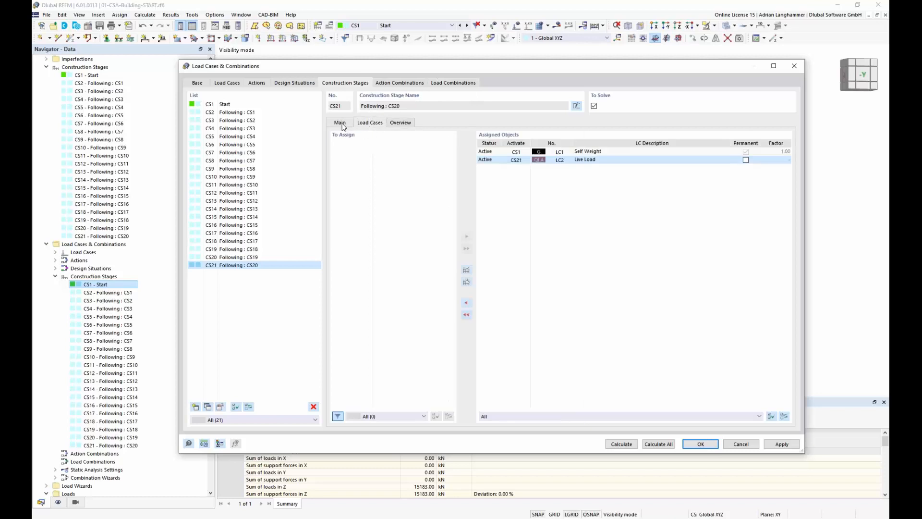
left_click(343, 125)
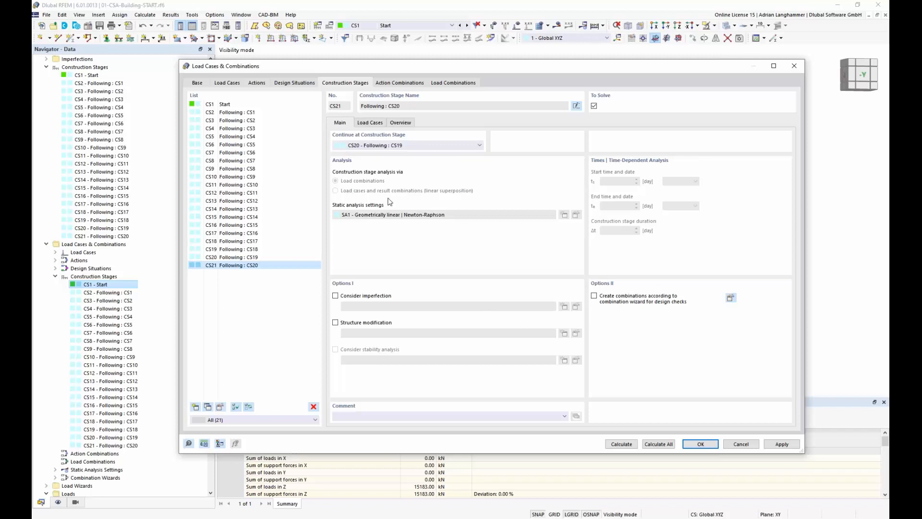
mouse_move(428, 66)
left_mouse_down()
mouse_move(440, 57)
mouse_move(430, 51)
left_mouse_up()
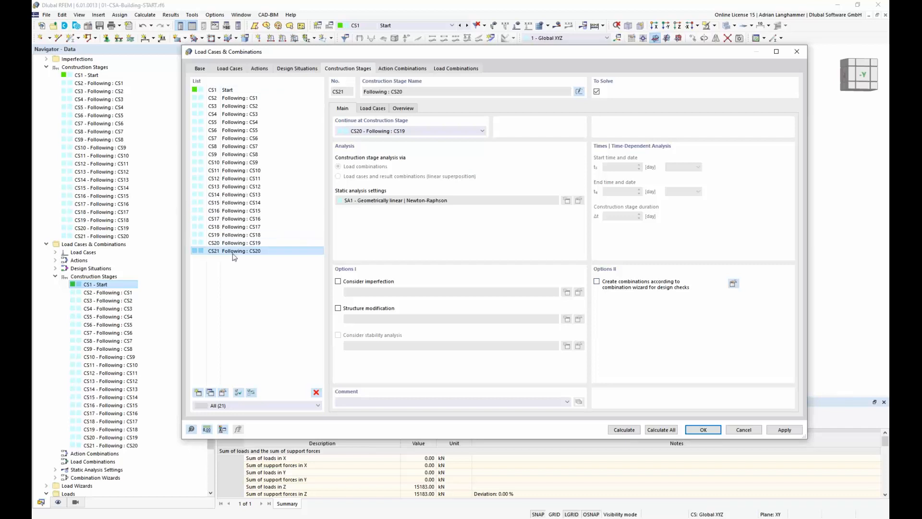
left_click(597, 281)
left_click(733, 284)
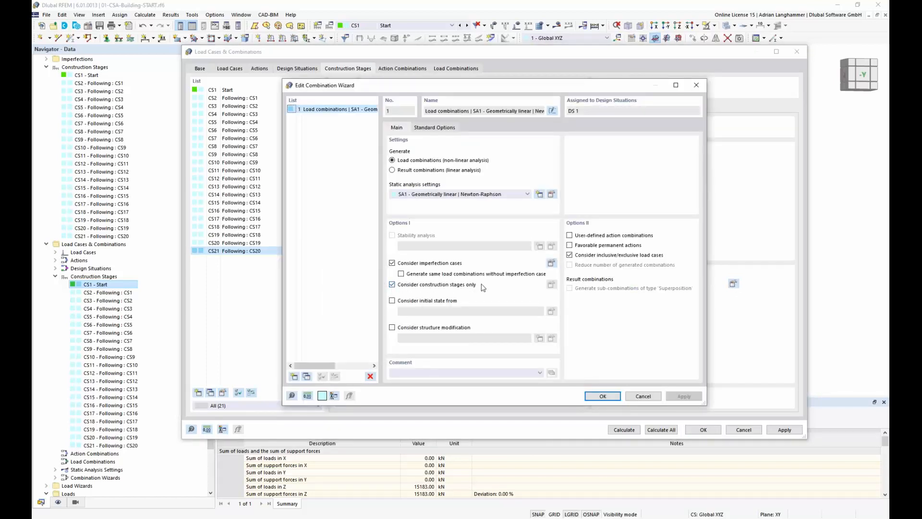
left_click(603, 395)
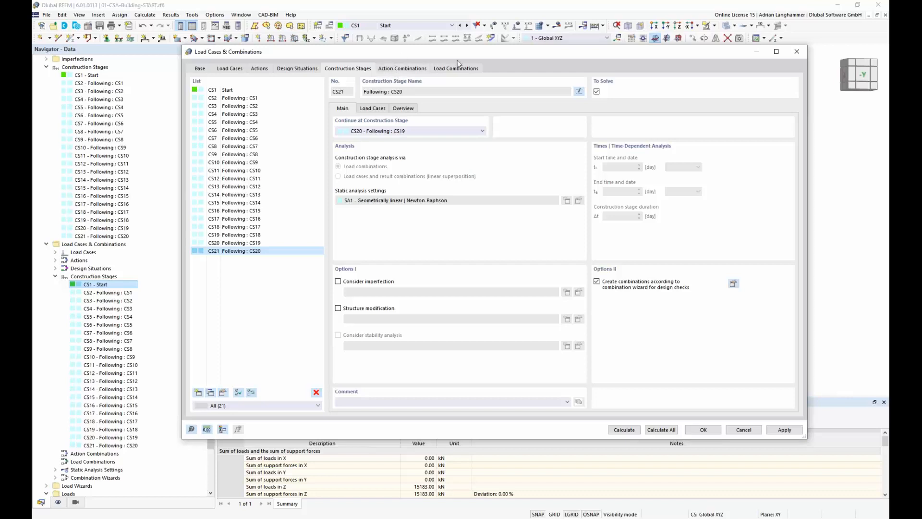
Compare the design situation and construction stage of action combinations AC1 and AC2
left_click(402, 69)
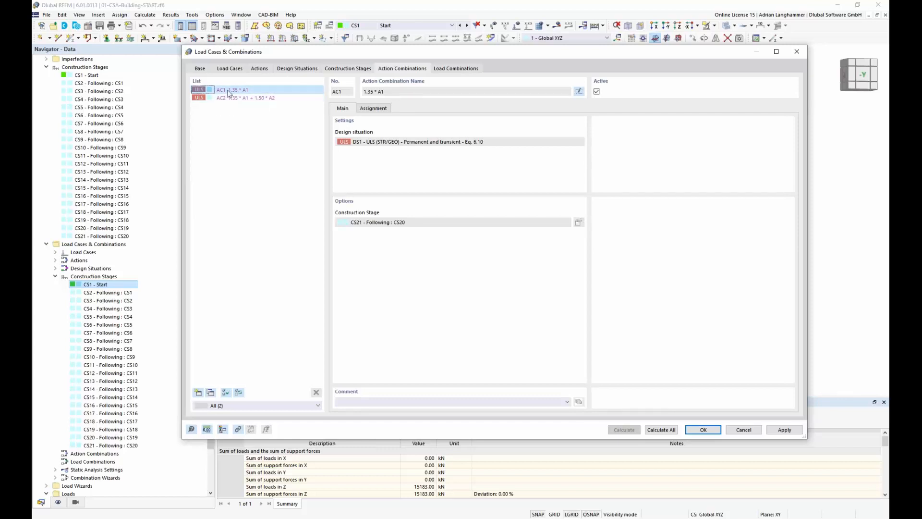
left_click(287, 102)
left_click(291, 90)
left_click(285, 101)
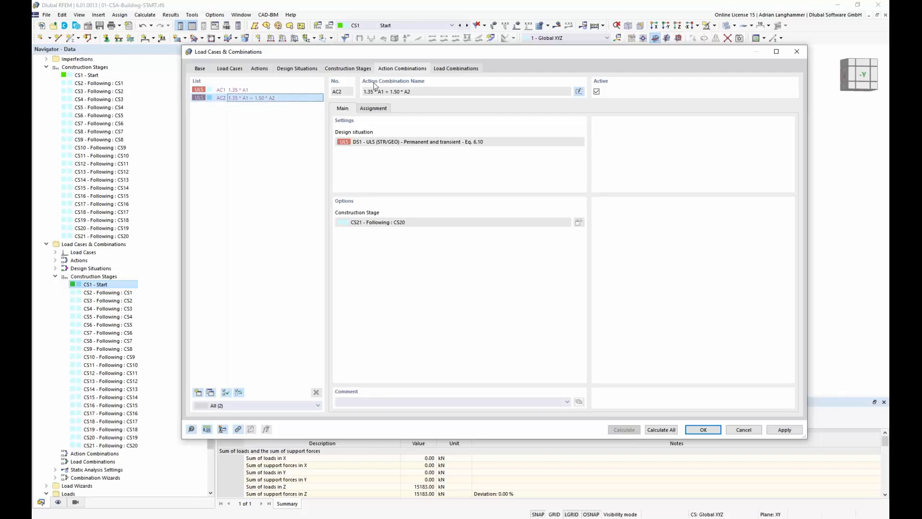
Compare load combinations CO1 and CO2, including their initial state and construction stage settings
left_click(457, 69)
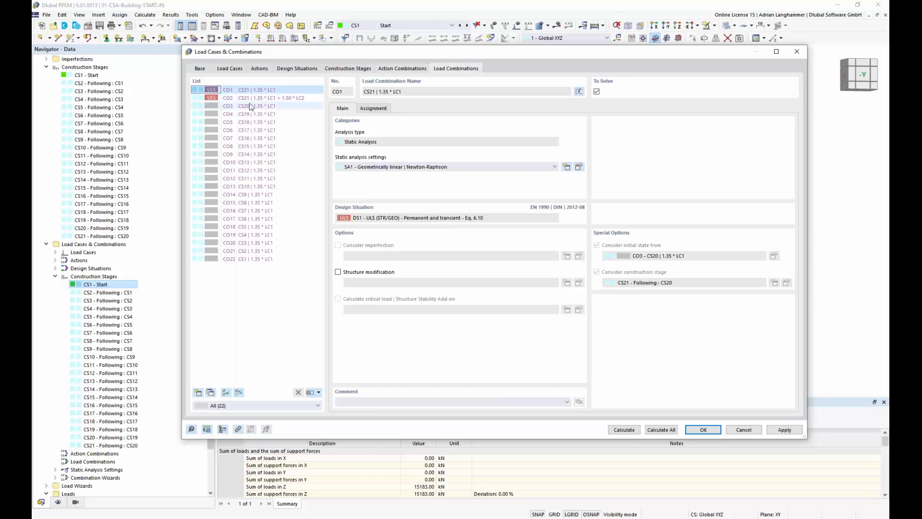
left_click(257, 98)
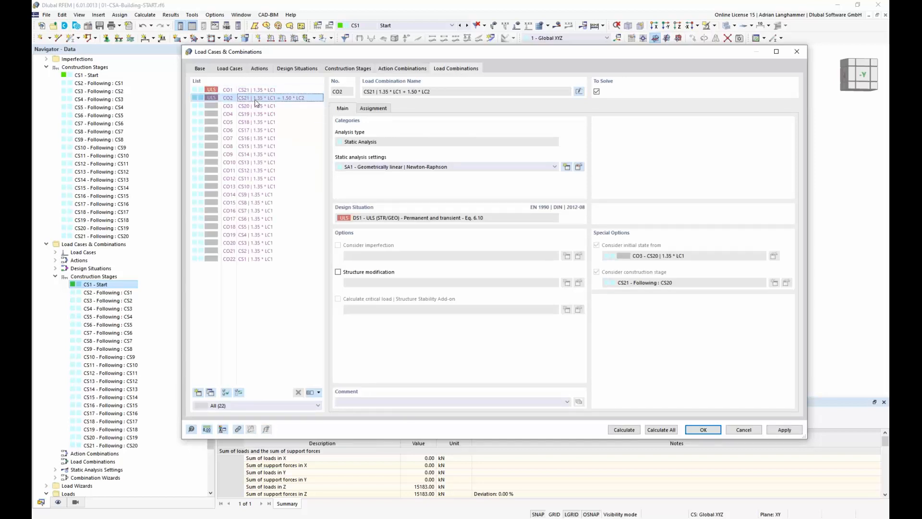
left_click(260, 93)
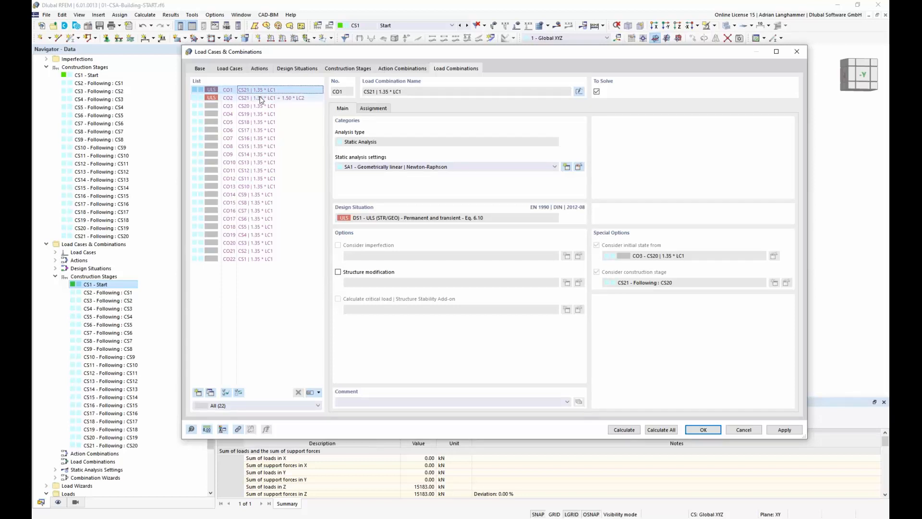
left_click(258, 100)
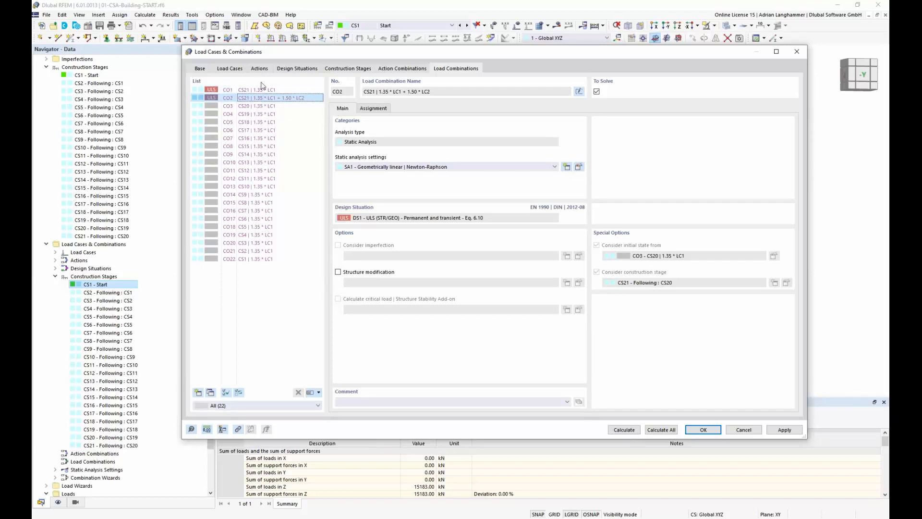
left_click(249, 91)
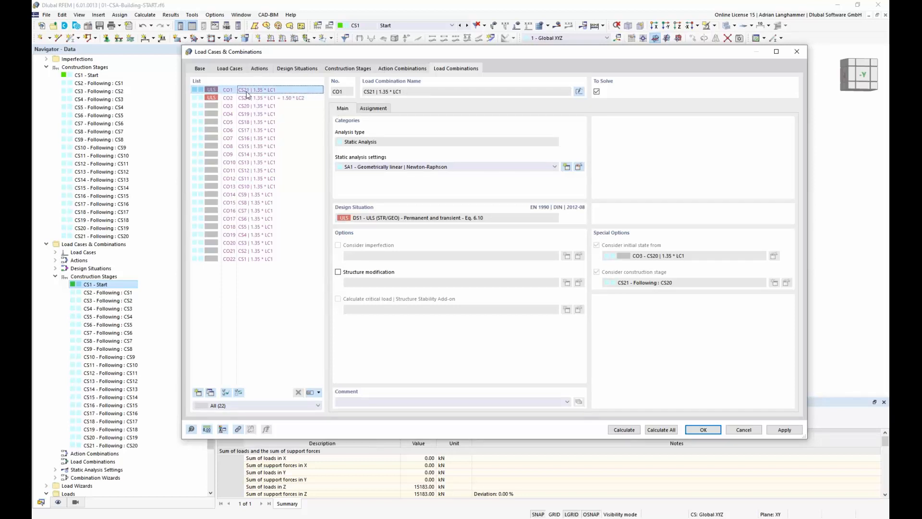
left_click(289, 98)
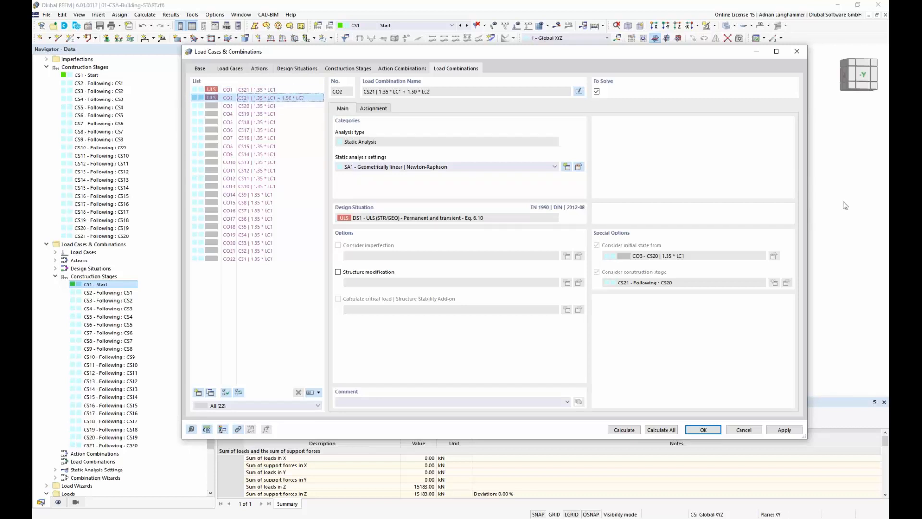
Examine the initial state and construction stage of load combinations CO3, CO22 and CO21
left_click(272, 107)
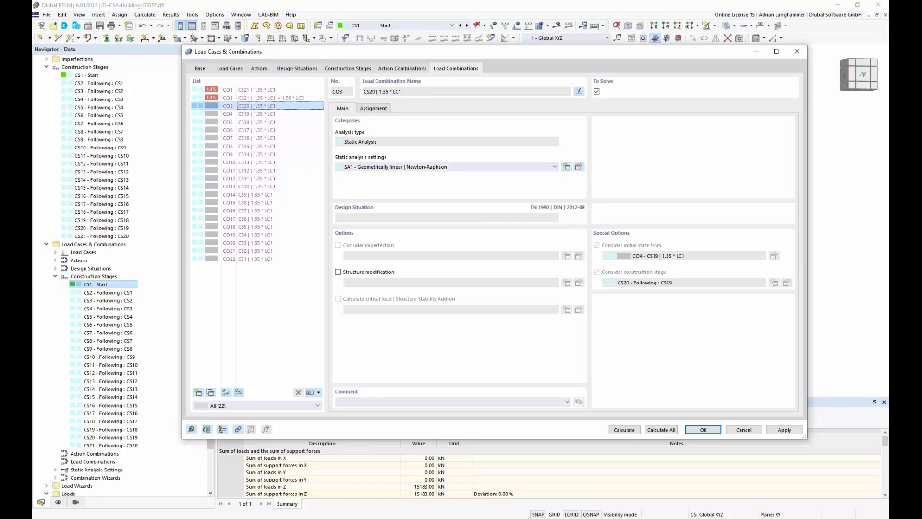
left_click(226, 115)
left_click(243, 262)
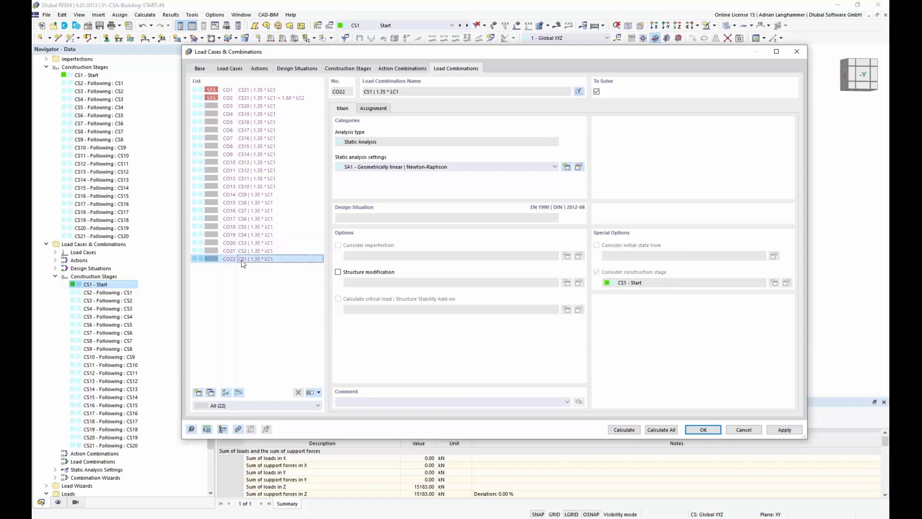
left_click(248, 252)
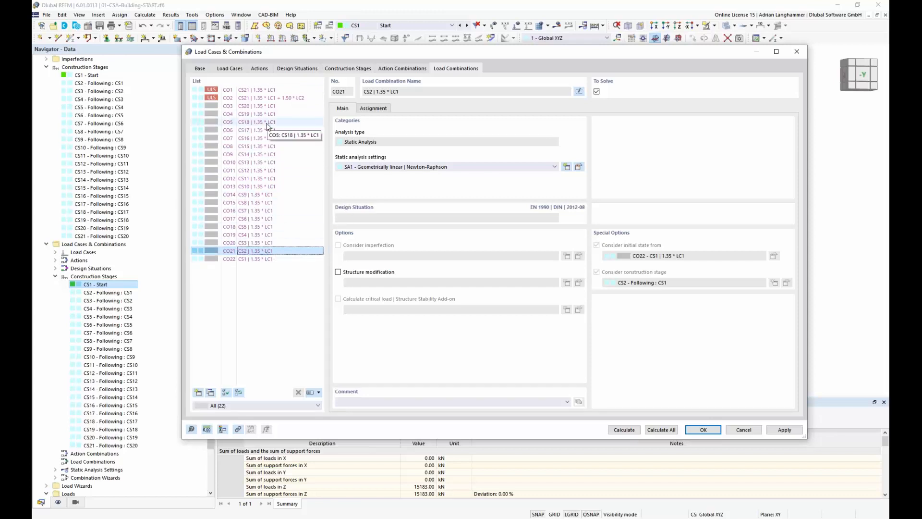
left_click(272, 106)
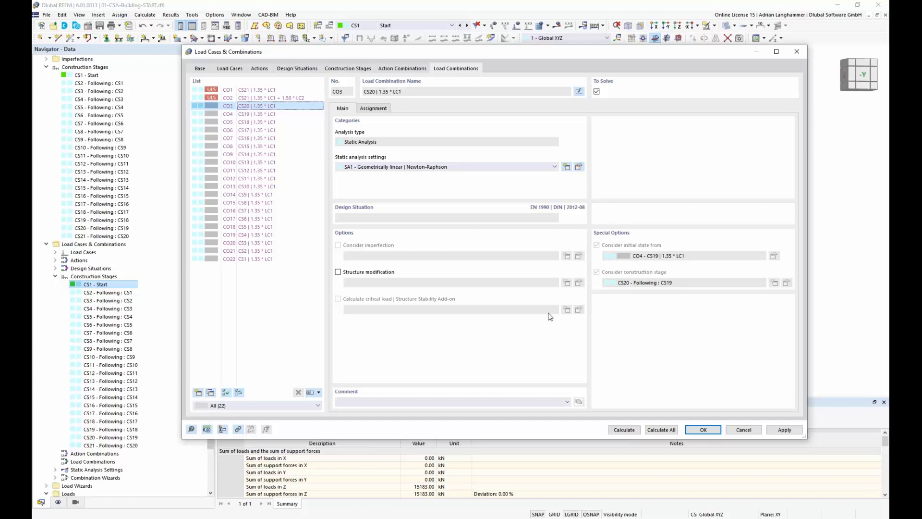
Check the base combination settings and statistics, and return to the load combinations
left_click(200, 69)
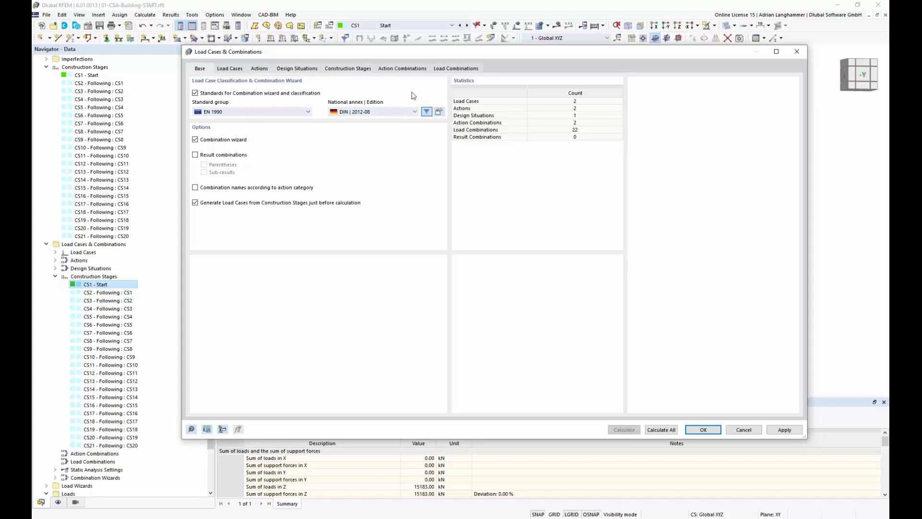
left_click(443, 71)
left_click(201, 68)
left_click(447, 70)
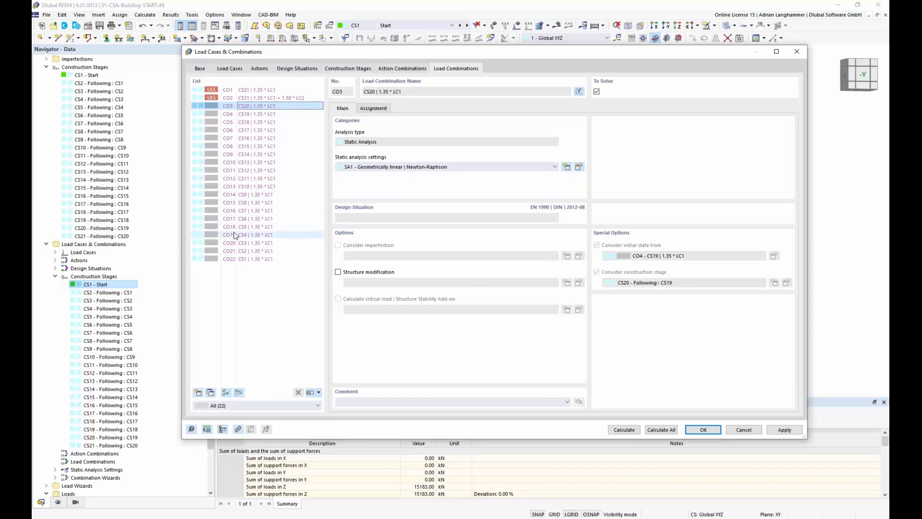
Create a new load combination named "Userdefined CS10" with static analysis settings SA1 - Geometrically linear | Newton-Raphson
left_click(197, 392)
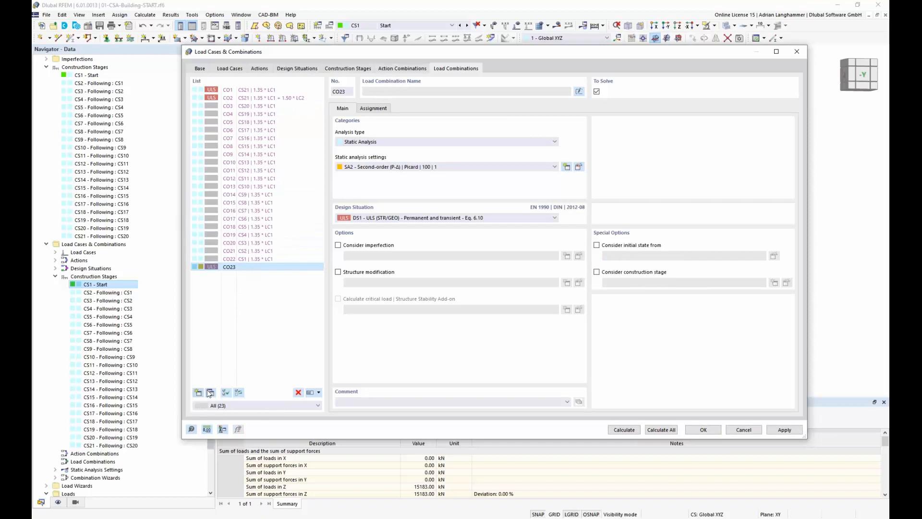
left_click(580, 93)
left_click(494, 95)
left_click(580, 92)
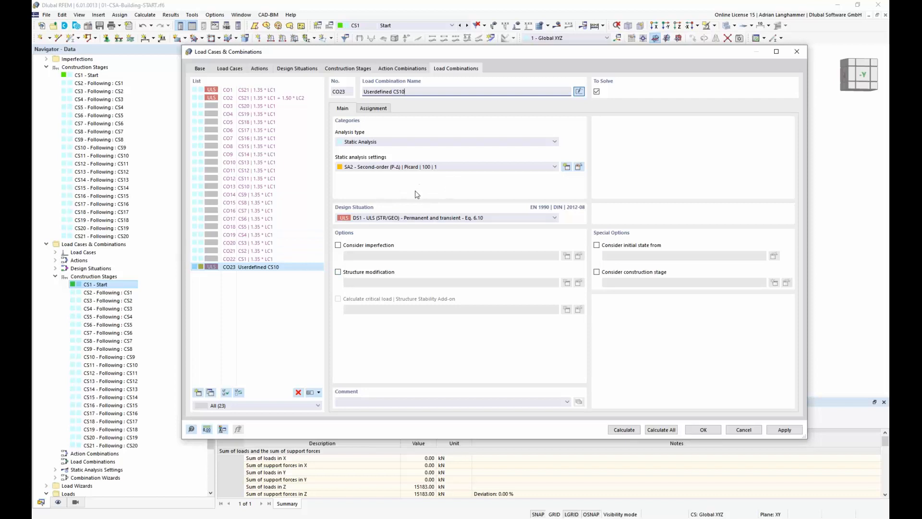
left_click(473, 168)
left_click(369, 174)
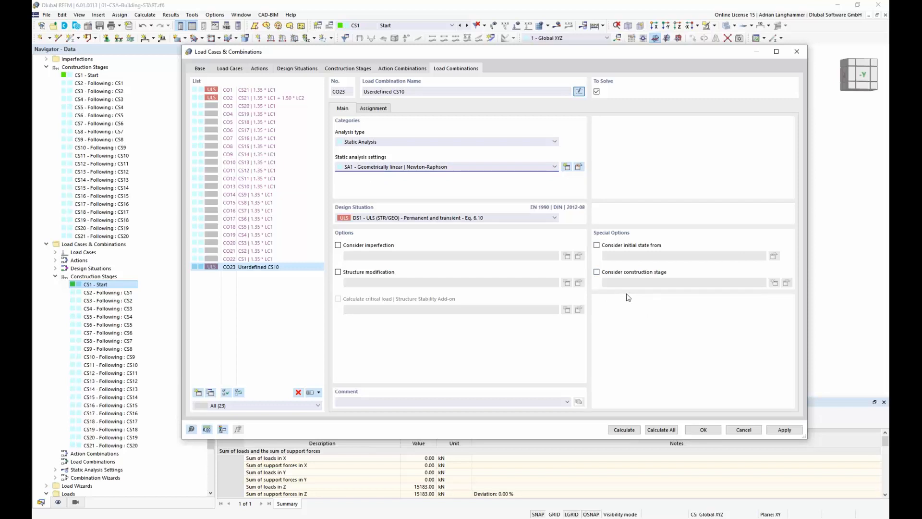
Set load combination CO23 to consider construction stage CS10 with the initial state from CS9, and accept the load case and combination settings
left_click(229, 245)
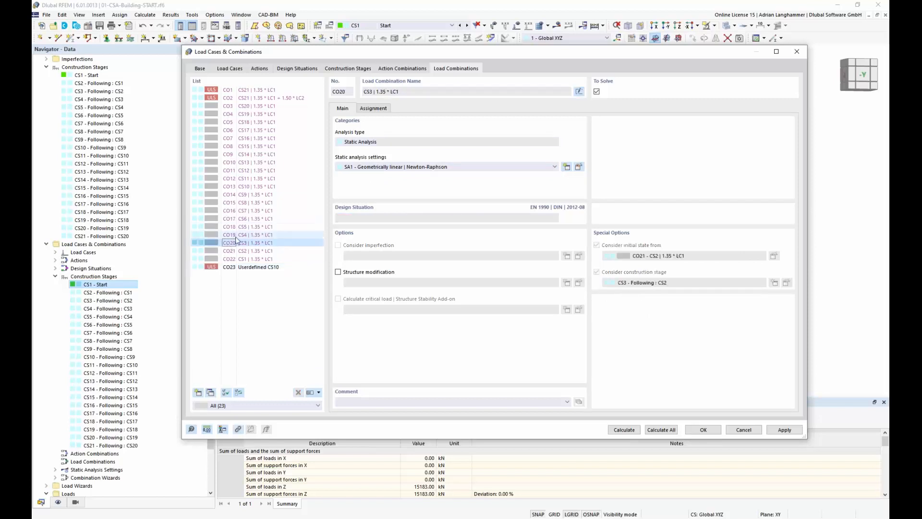
left_click(251, 267)
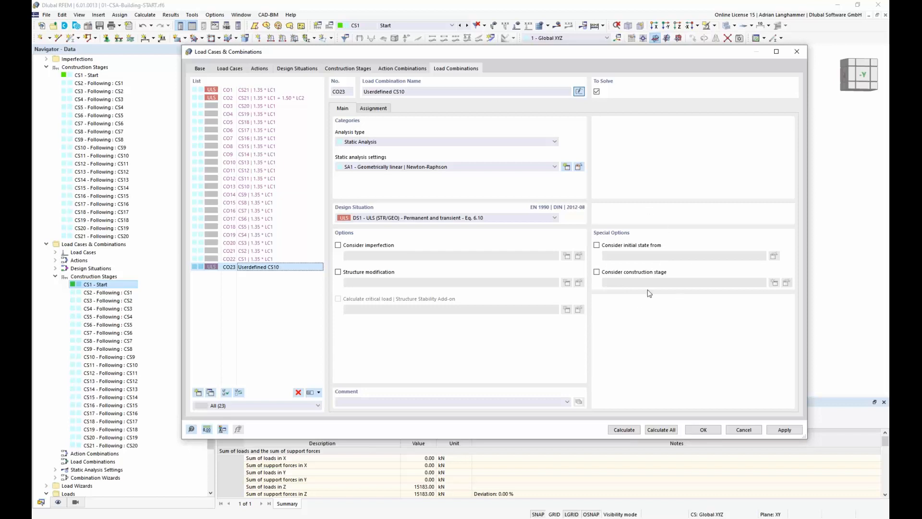
left_click(608, 275)
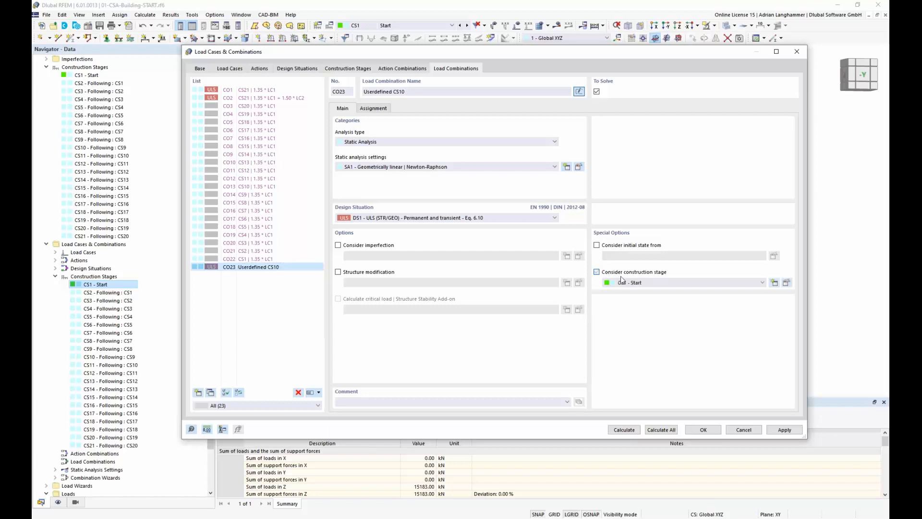
left_click(649, 285)
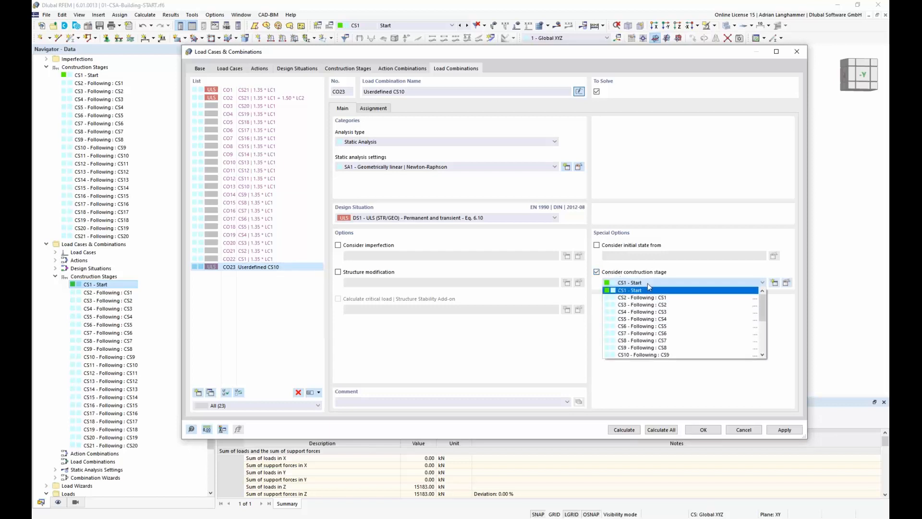
left_click(644, 355)
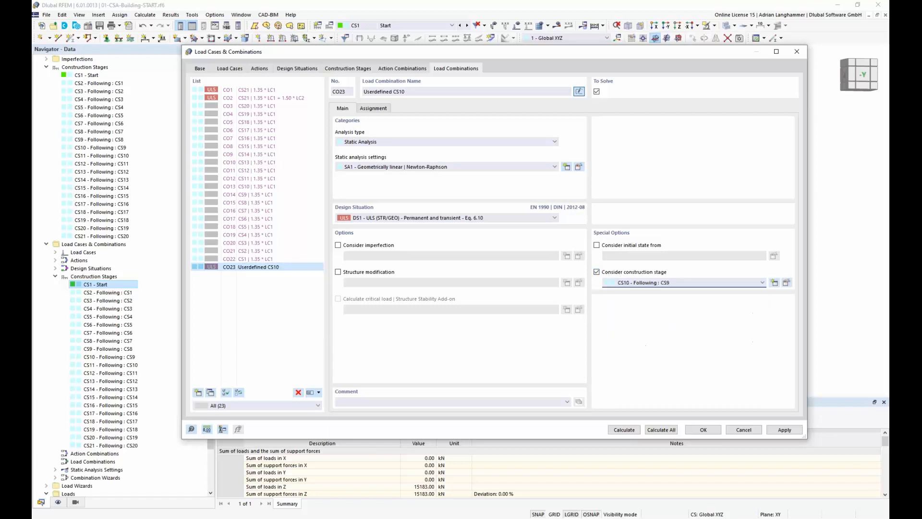
left_click(634, 245)
left_click(651, 255)
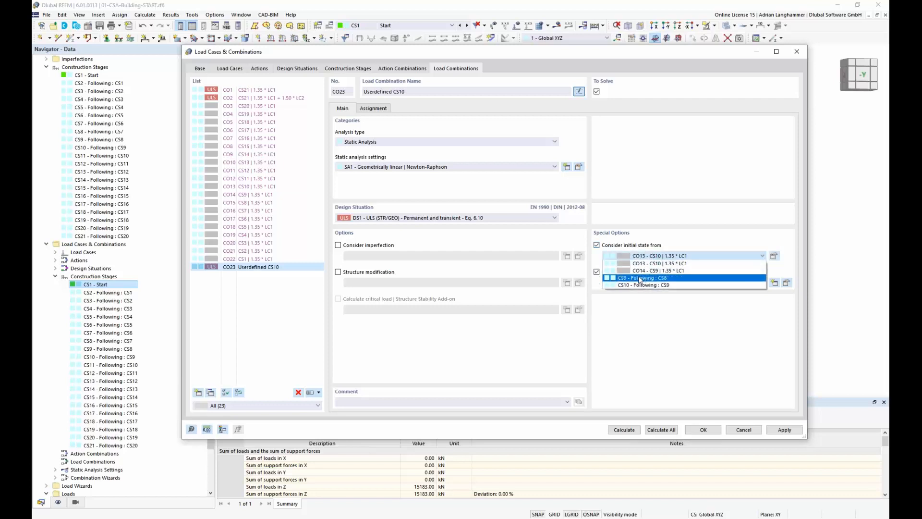
left_click(640, 278)
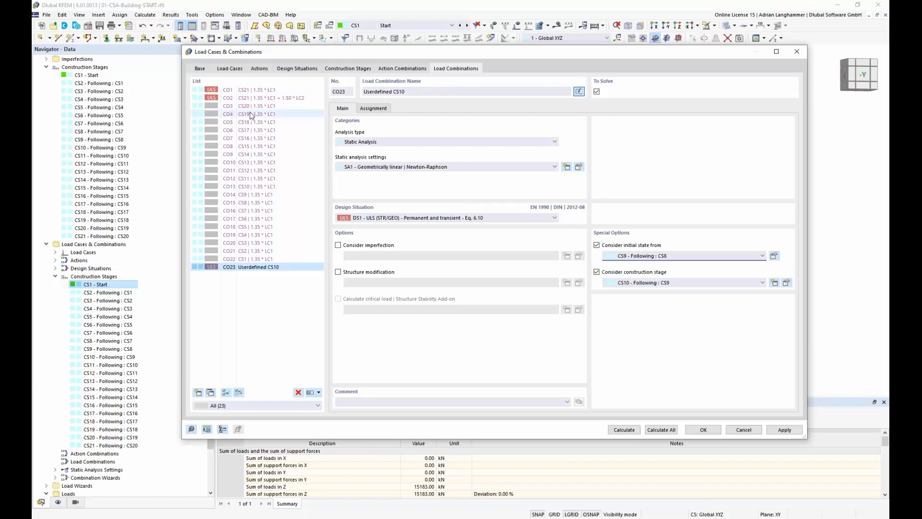
left_click(708, 434)
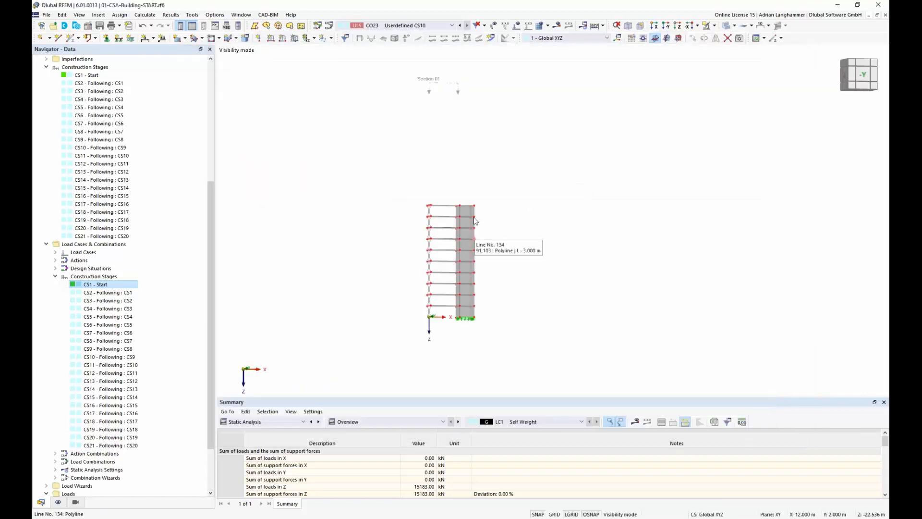
Activate load combination CO2 and calculate its static analysis results
left_click(449, 26)
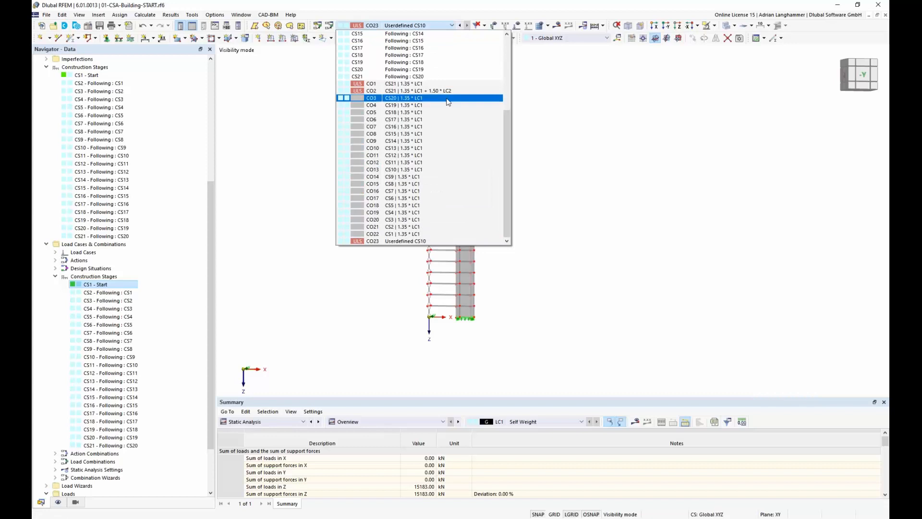
left_click(450, 96)
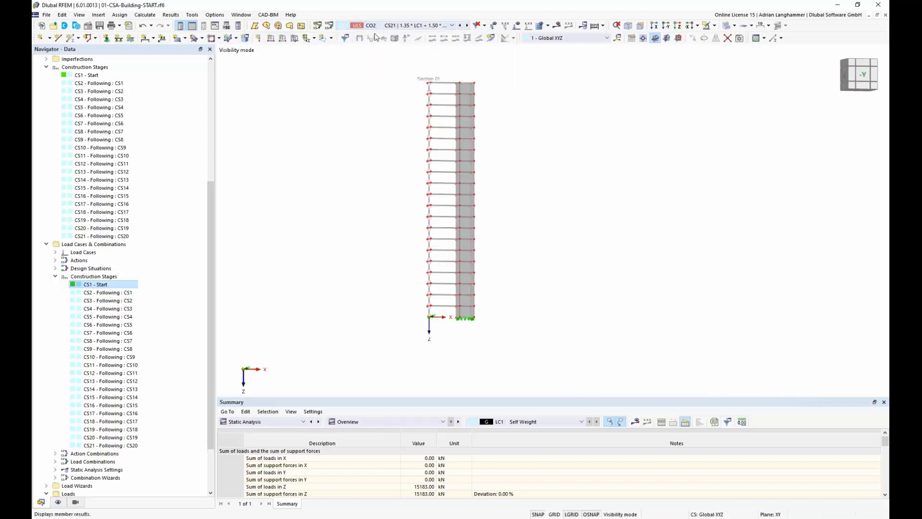
middle_click_drag(551, 175, 519, 200)
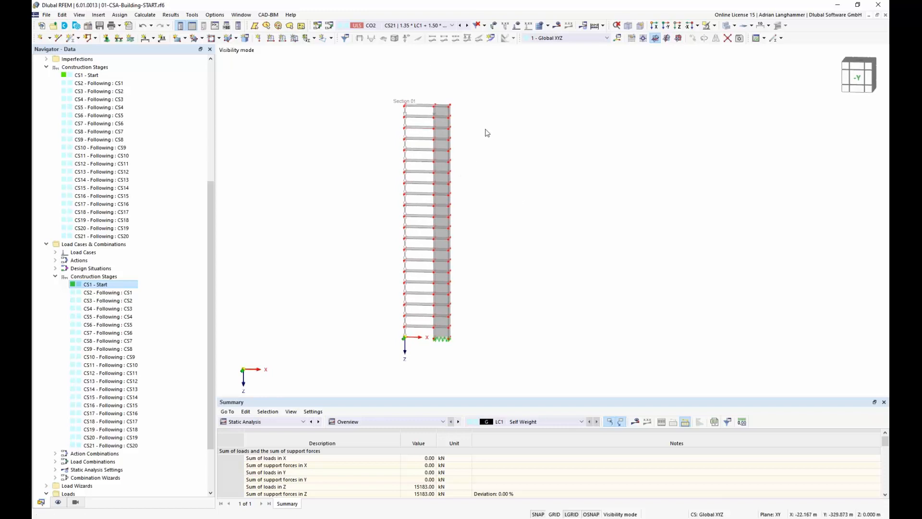
left_click(557, 25)
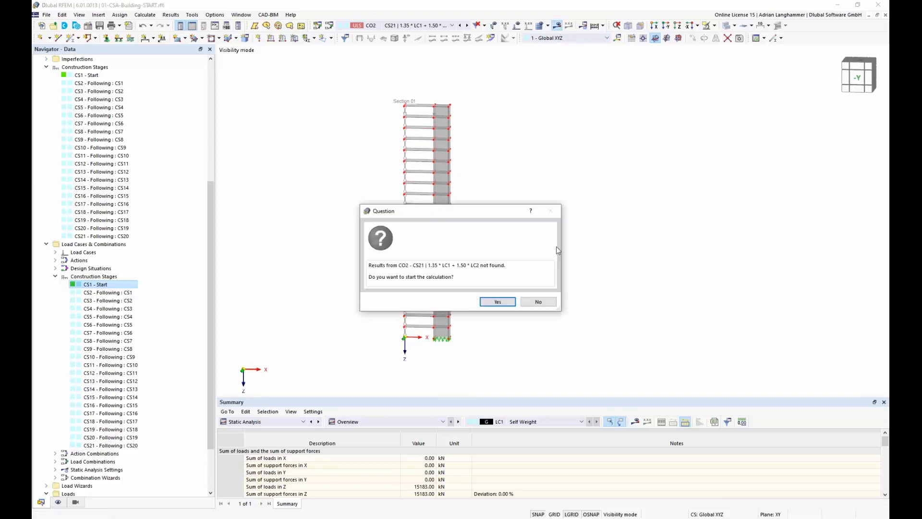
left_click(502, 301)
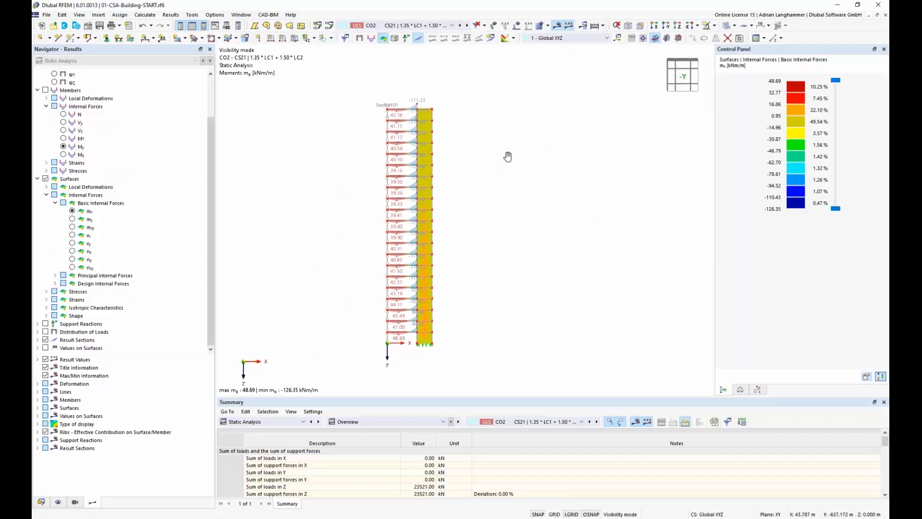
Switch to load combination CO1 and calculate its static analysis results
left_click(459, 25)
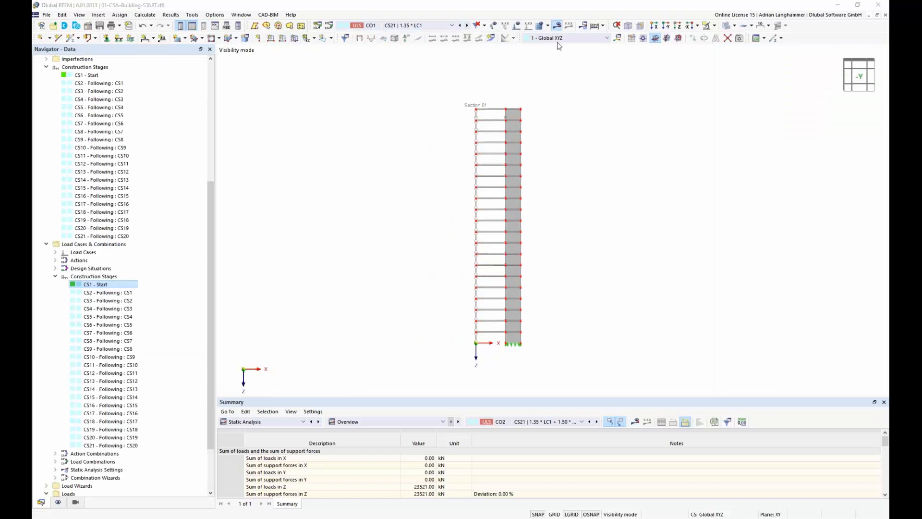
left_click(557, 25)
left_click(497, 303)
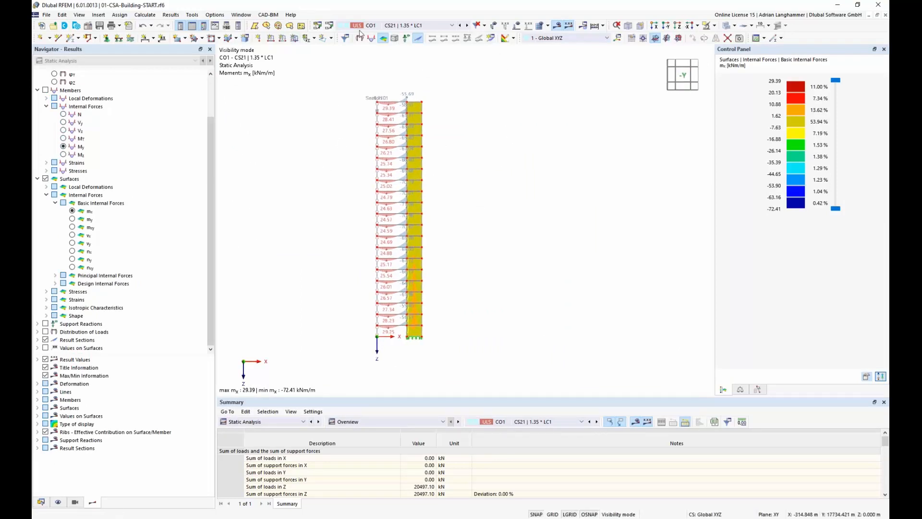
Examine the CO1 moment distribution on the floor slabs over the full height of the building
middle_click_drag(345, 206, 360, 219)
scroll(353, 218, "up", 1)
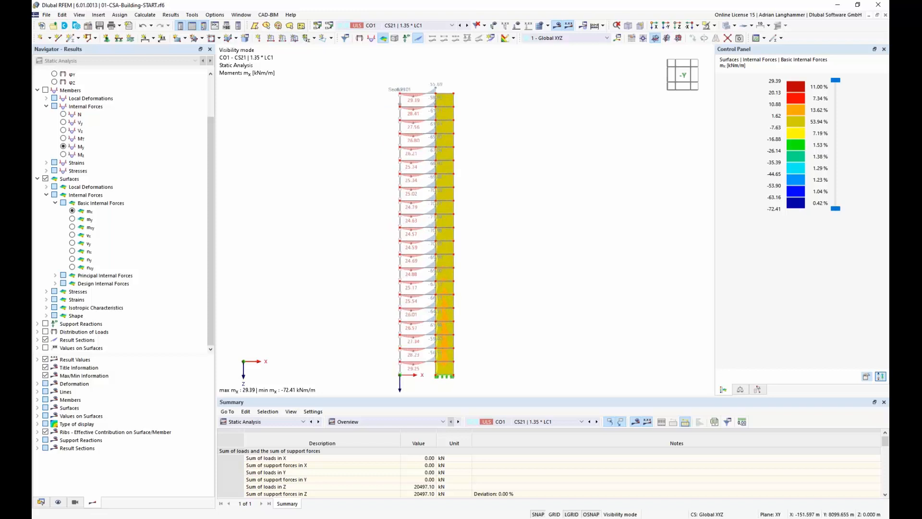
middle_click_drag(483, 331, 489, 328)
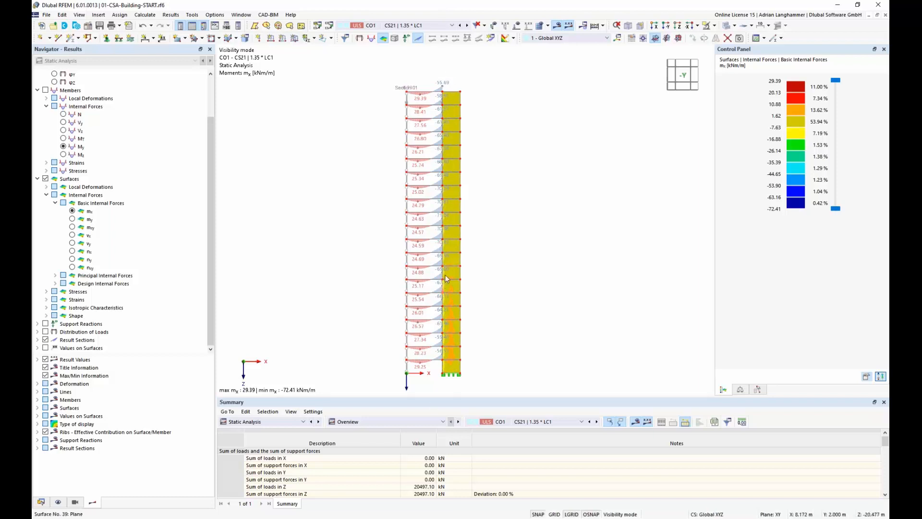
mouse_move(522, 264)
middle_mouse_down()
mouse_move(520, 242)
mouse_move(513, 264)
middle_mouse_up()
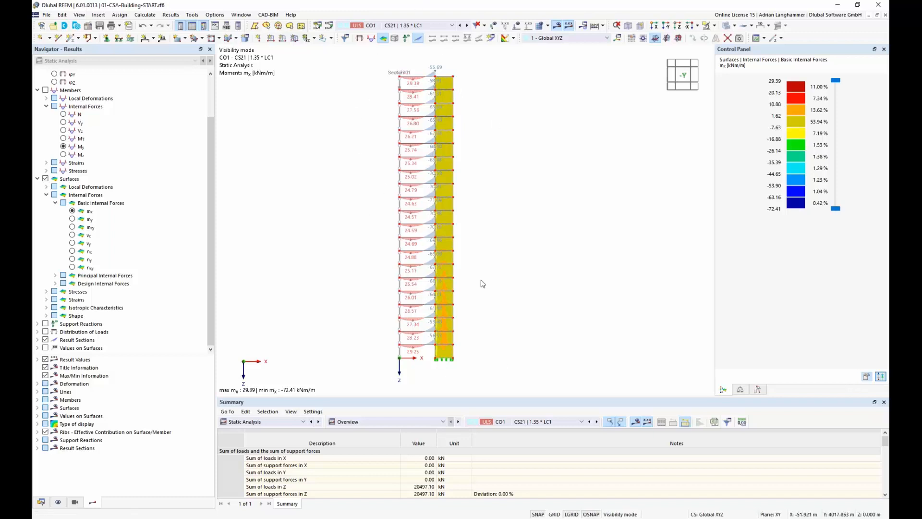
scroll(482, 284, "down", 2)
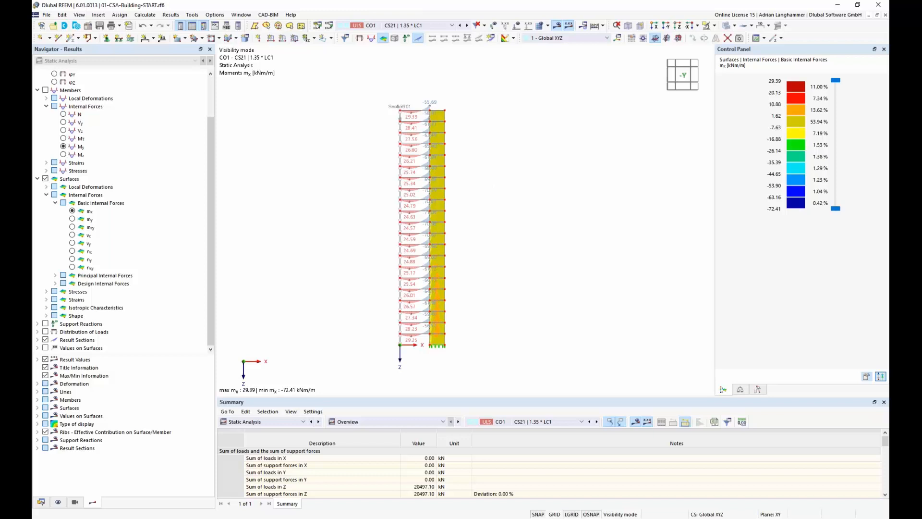
mouse_move(505, 243)
middle_mouse_down()
mouse_move(466, 228)
mouse_move(494, 234)
middle_mouse_up()
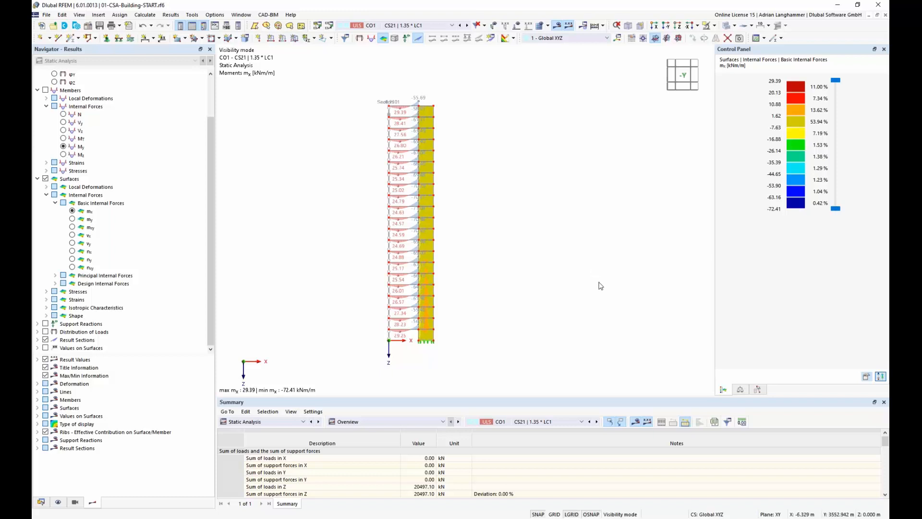
scroll(524, 253, "up", 2)
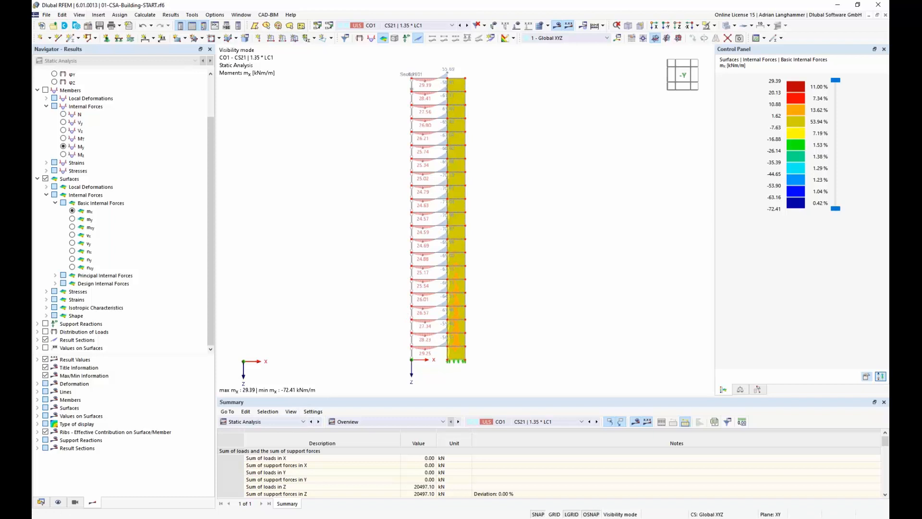
Show the Concrete Design input data in an enlarged table area and try to run the concrete design calculation
left_click(302, 422)
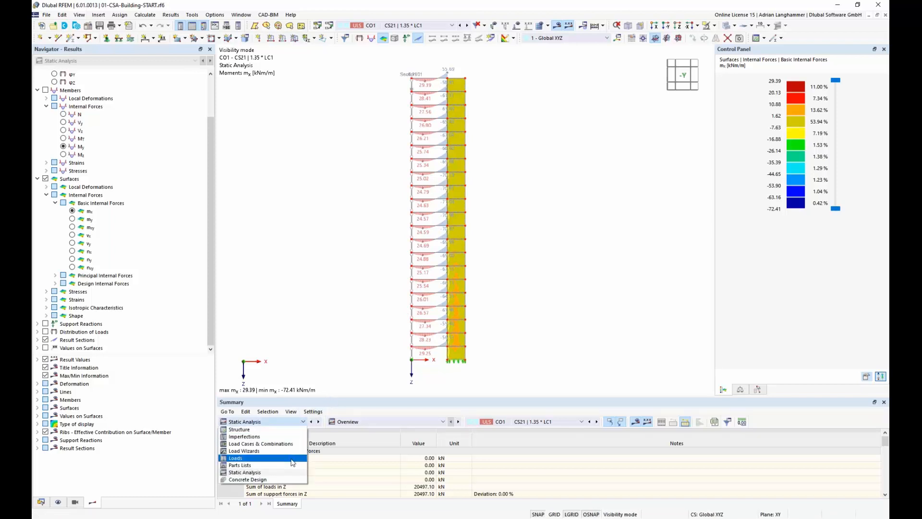
left_click(267, 480)
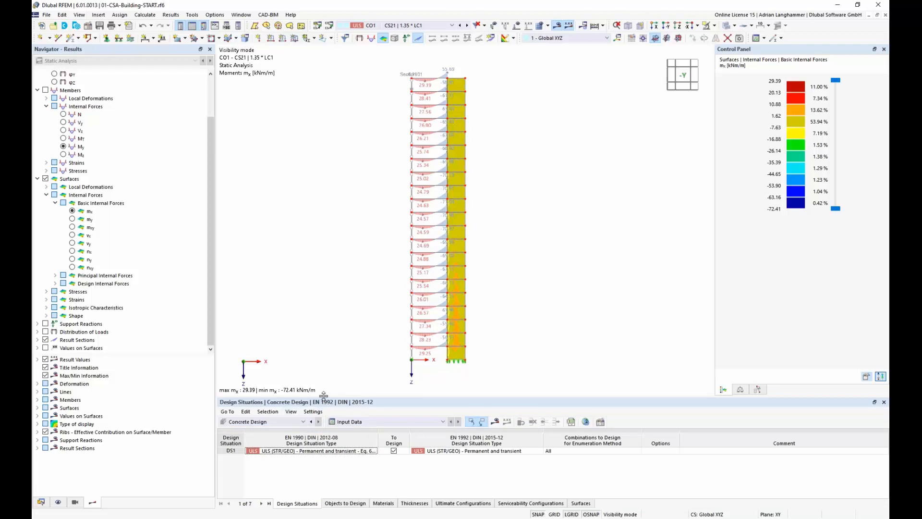
left_click_drag(326, 394, 324, 372)
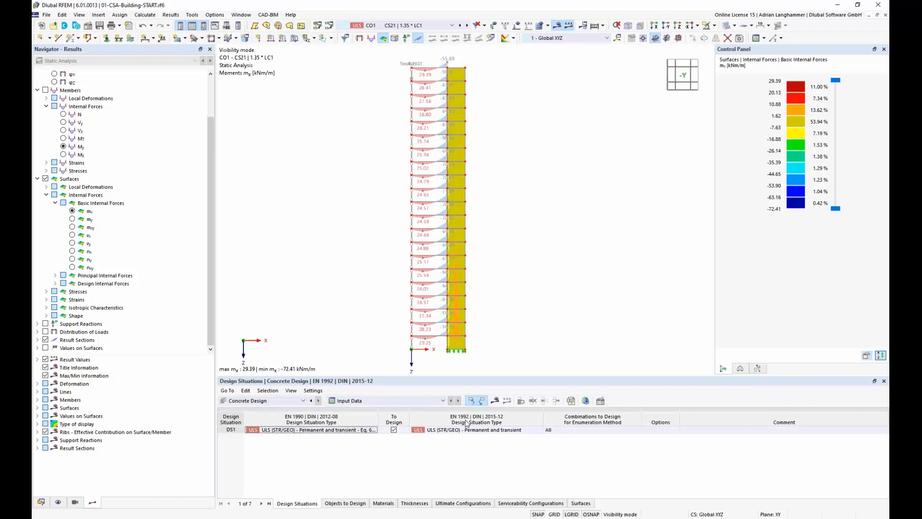
left_click(496, 401)
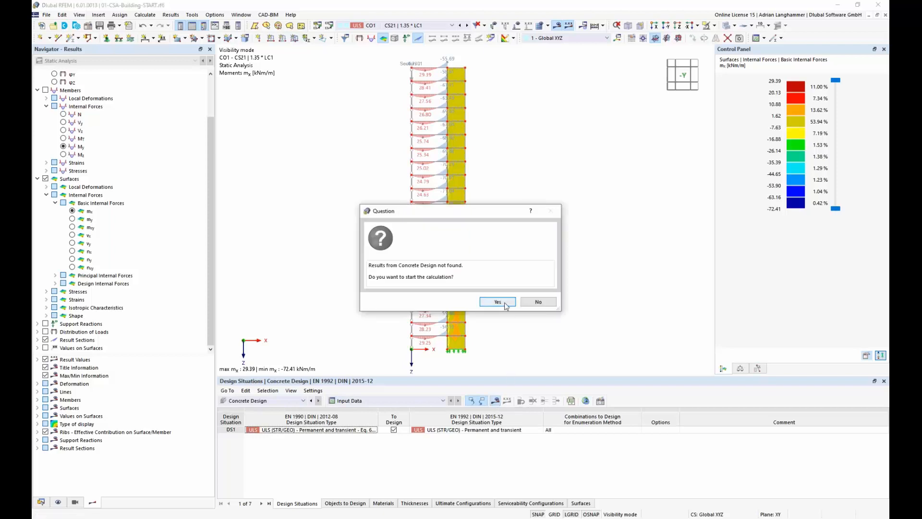
left_click(500, 302)
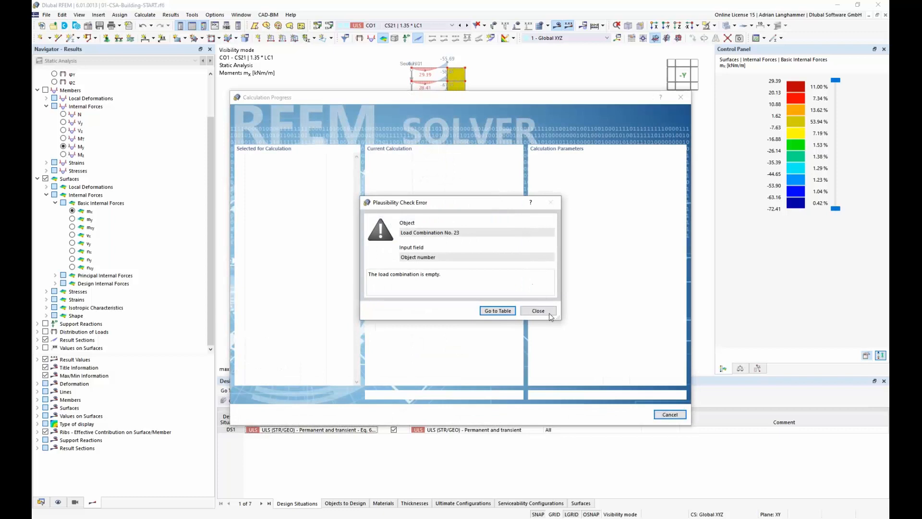
left_click(538, 311)
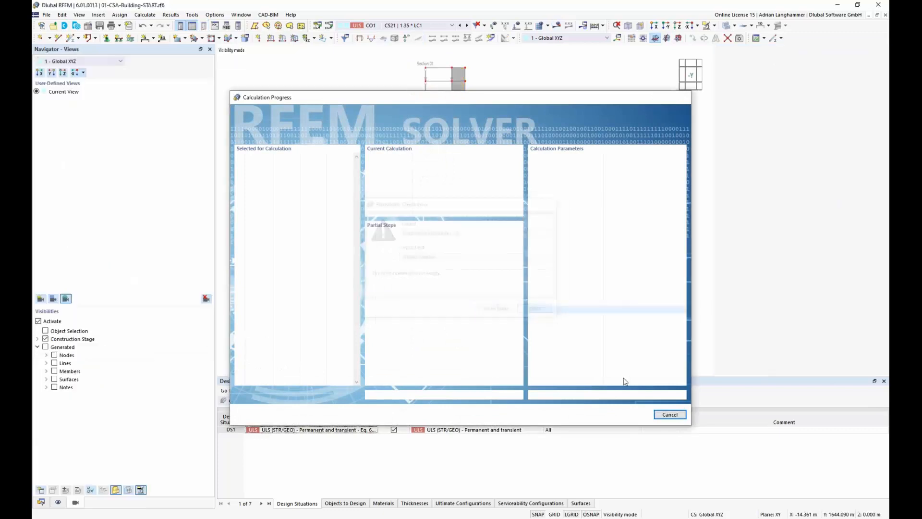
Assign load case LC1 Self Weight with factor 1.35 to load combination CO23 "Userdefined CS10" and accept the settings
left_click(329, 25)
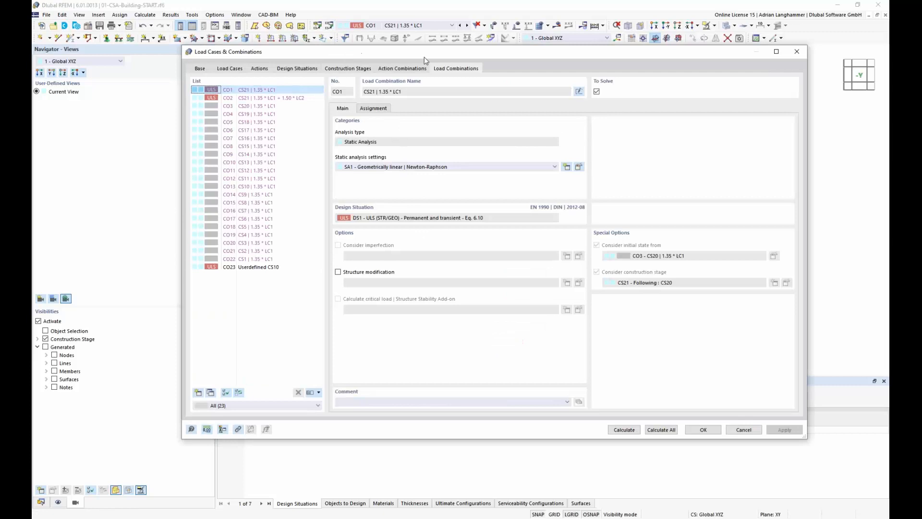
left_click(235, 268)
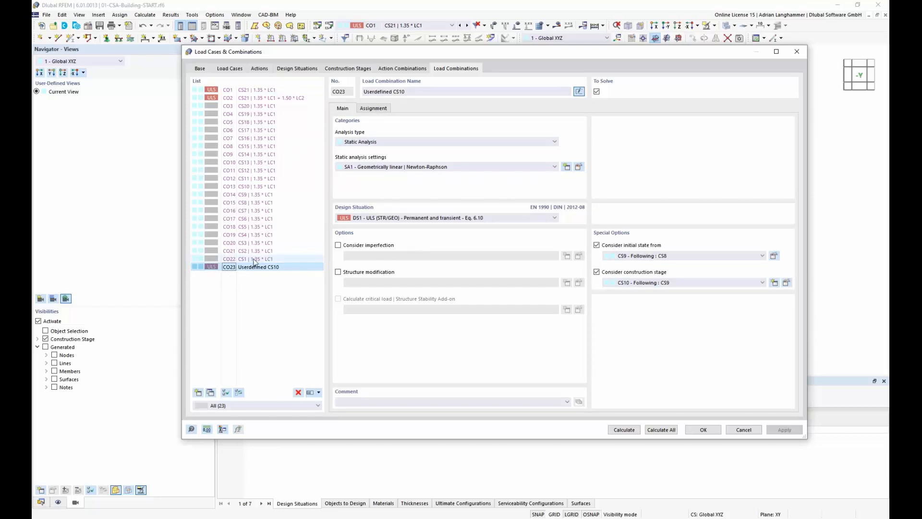
left_click(374, 108)
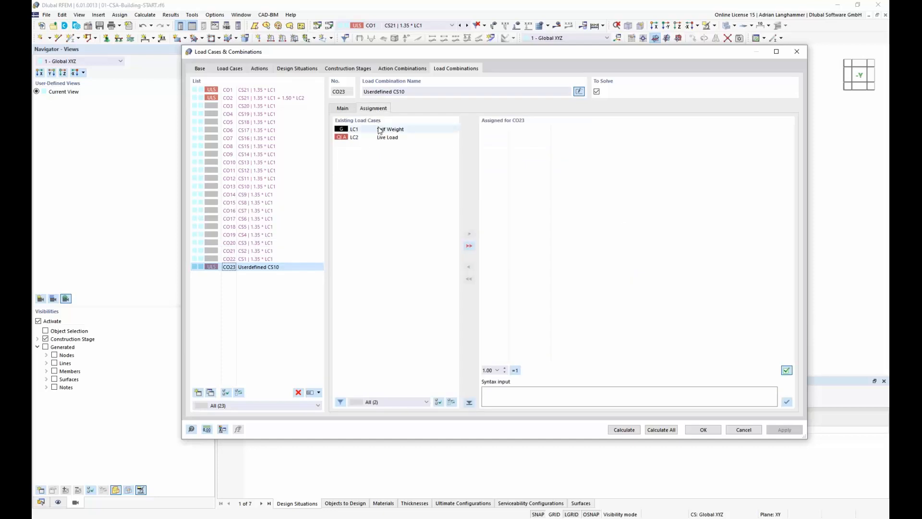
left_click(404, 130)
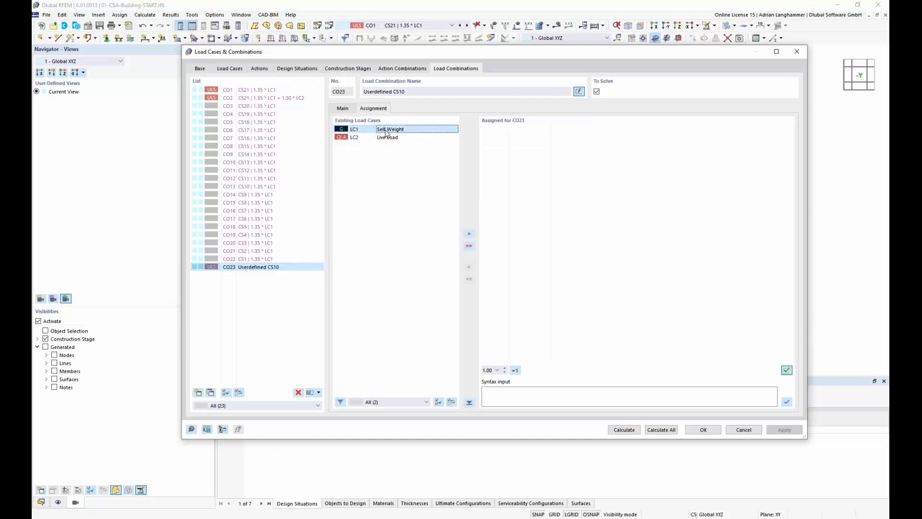
double_click(388, 129)
left_click(498, 130)
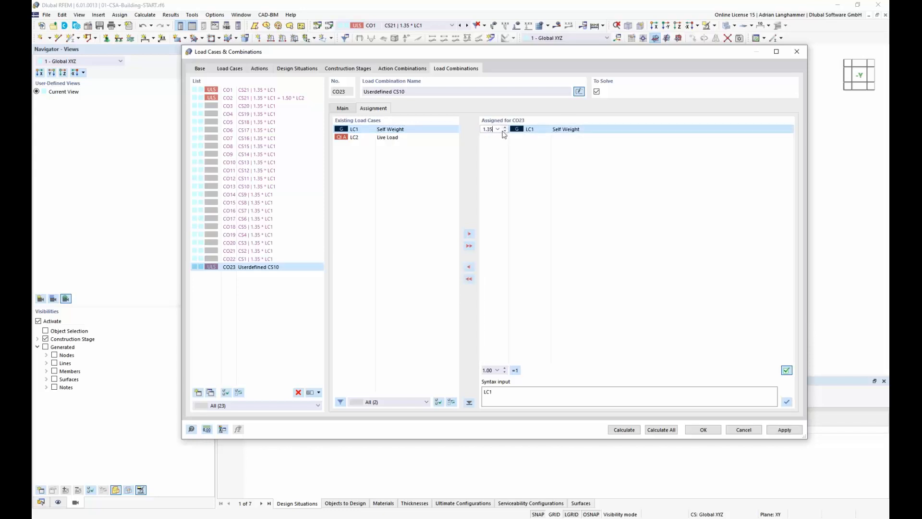
left_click(713, 429)
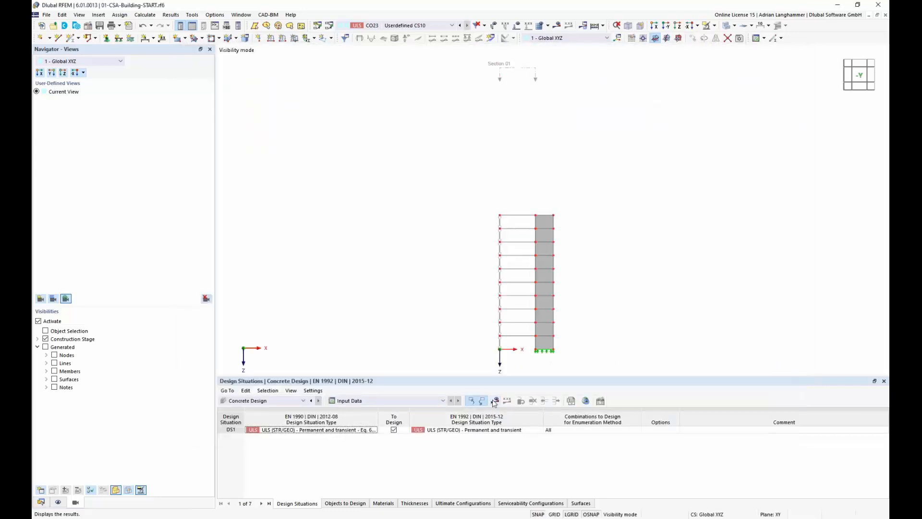
Activate load combination CO2 and run the Concrete Design calculation
left_click(452, 25)
left_click(446, 90)
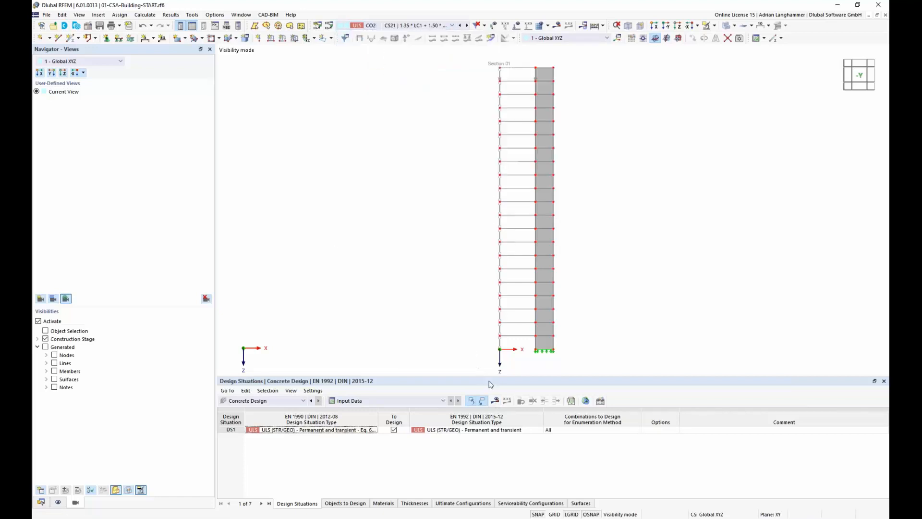
left_click(495, 401)
left_click(497, 302)
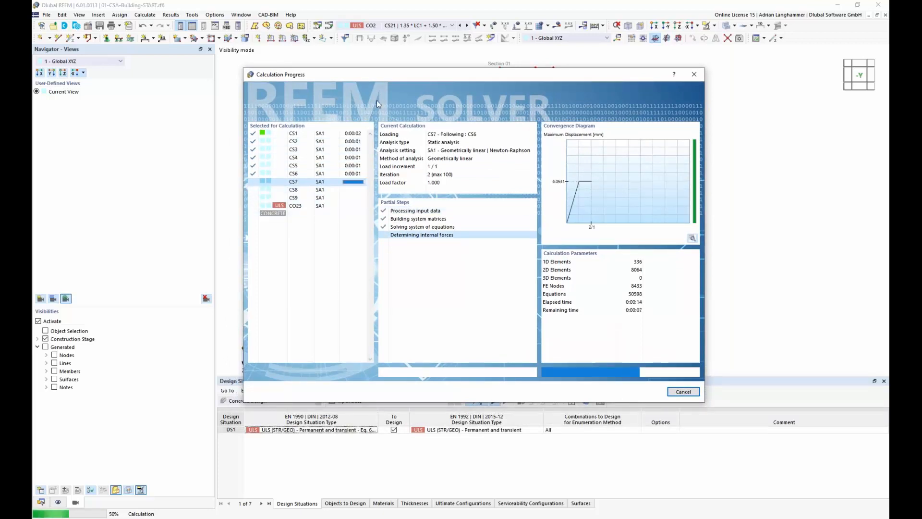
left_click_drag(400, 74, 389, 69)
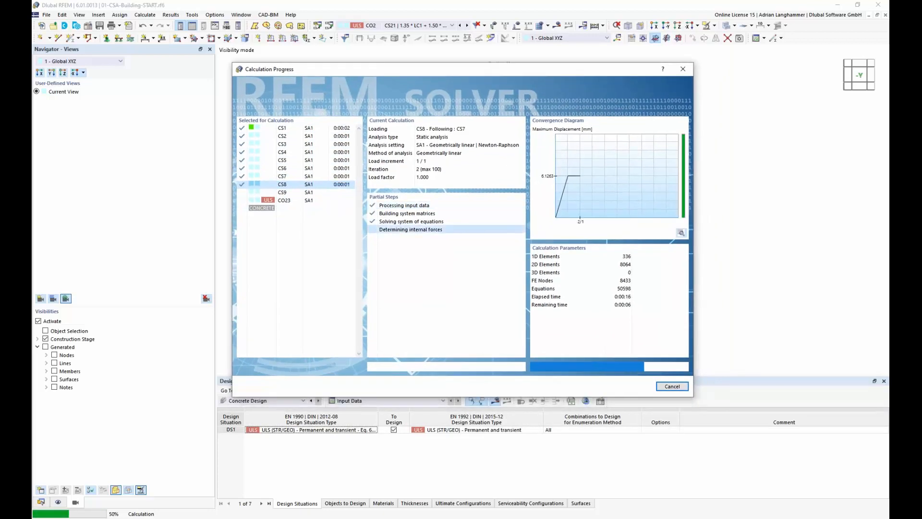
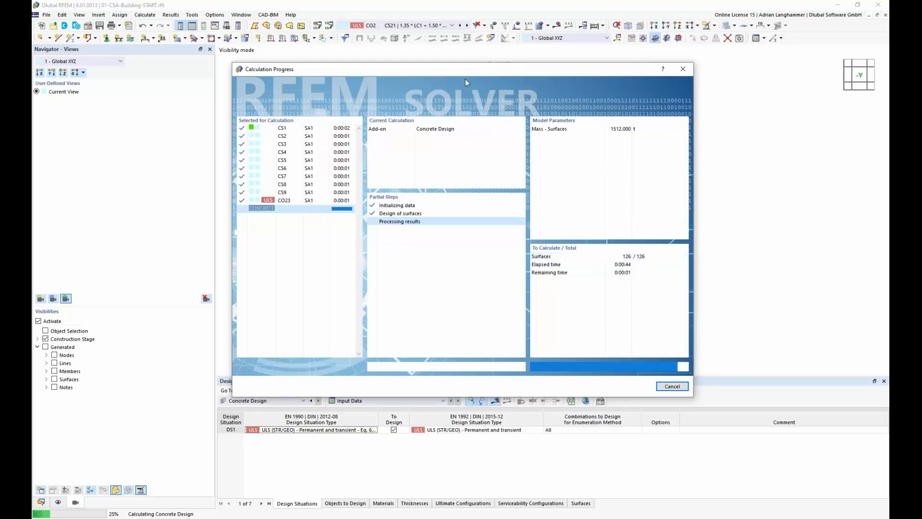
left_click_drag(464, 70, 445, 61)
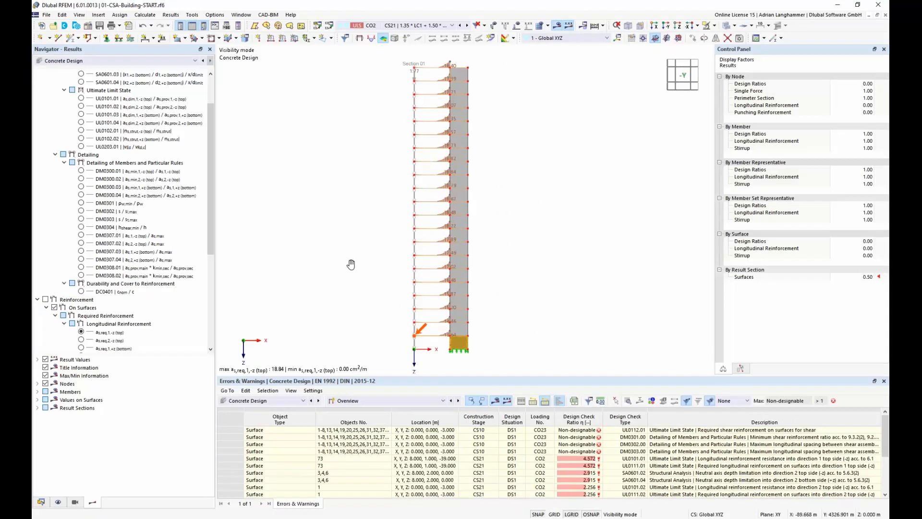
Collapse the surface design check categories and display the required longitudinal reinforcement as,req,1,+z (bottom) on the building
scroll(348, 261, "down", 2)
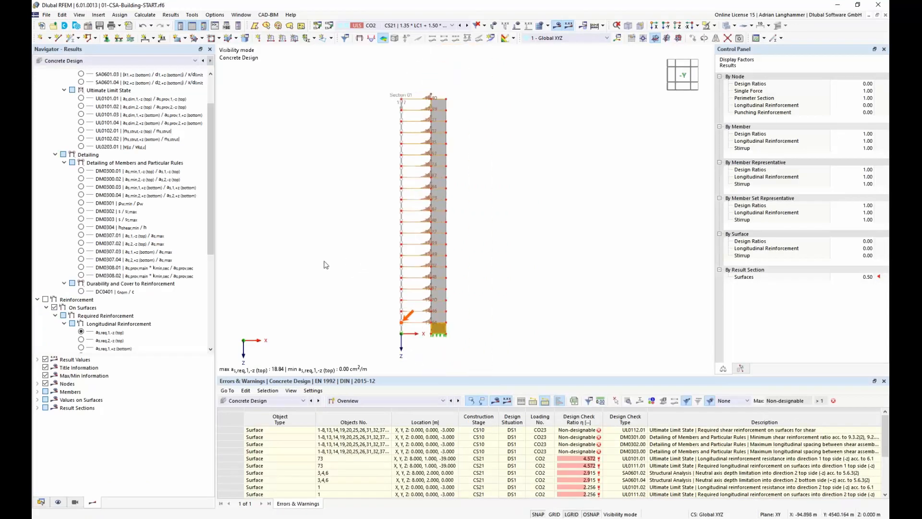
scroll(209, 194, "up", 2)
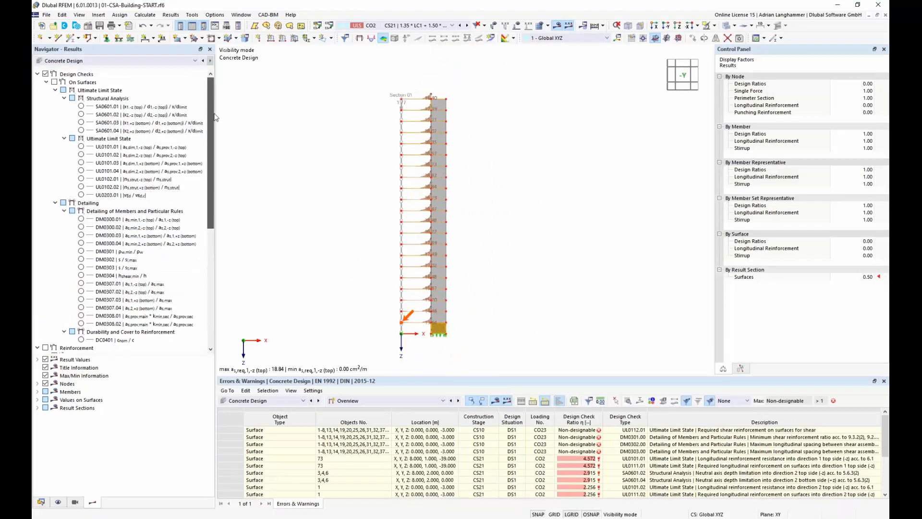
left_click(55, 90)
left_click(56, 98)
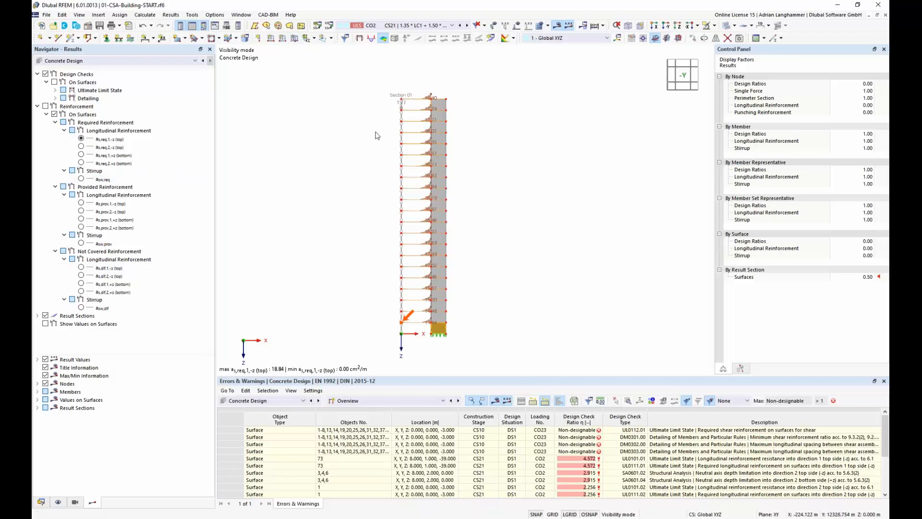
left_click(81, 155)
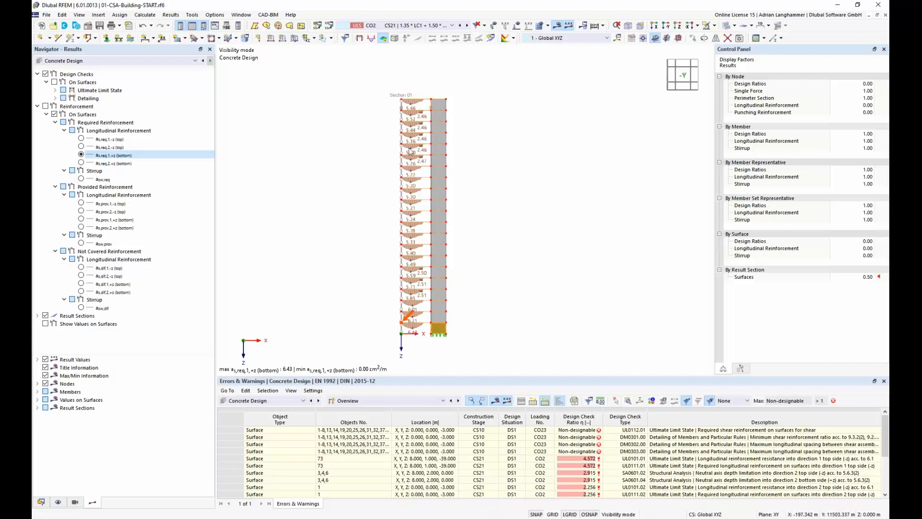
middle_click_drag(354, 173, 335, 175)
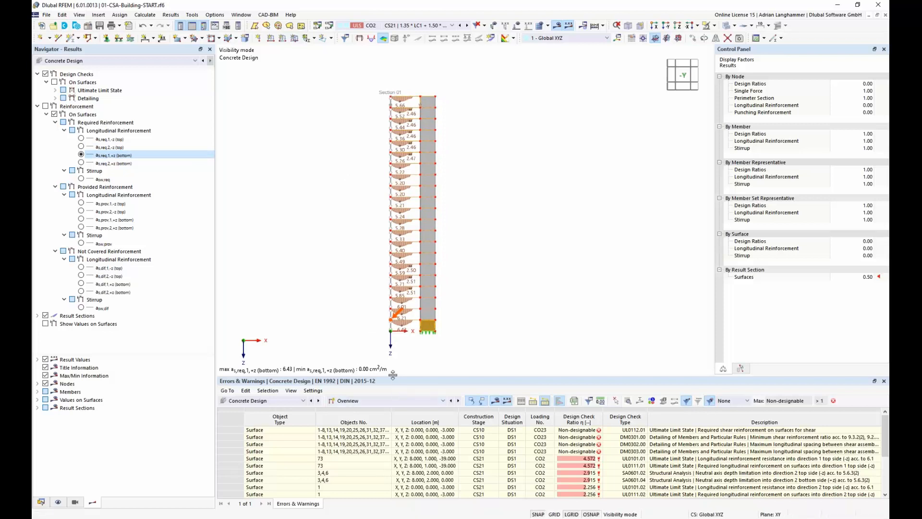
Enlarge the table area and display the Reinforcement on Surfaces results of the Concrete Design
left_click_drag(393, 374, 403, 315)
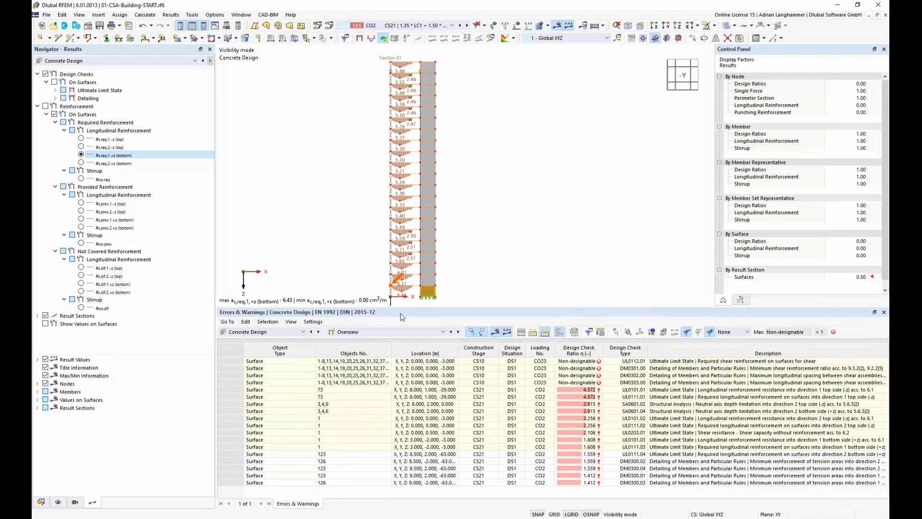
left_click(417, 331)
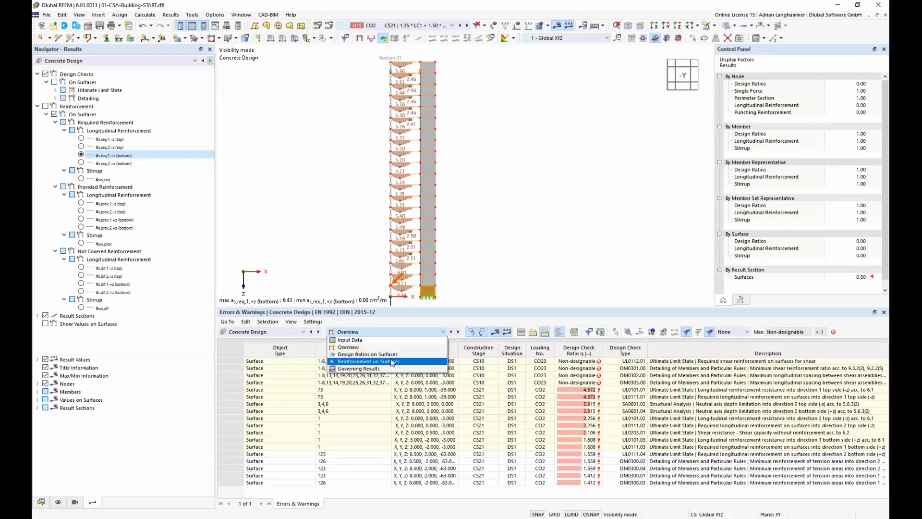
left_click(391, 362)
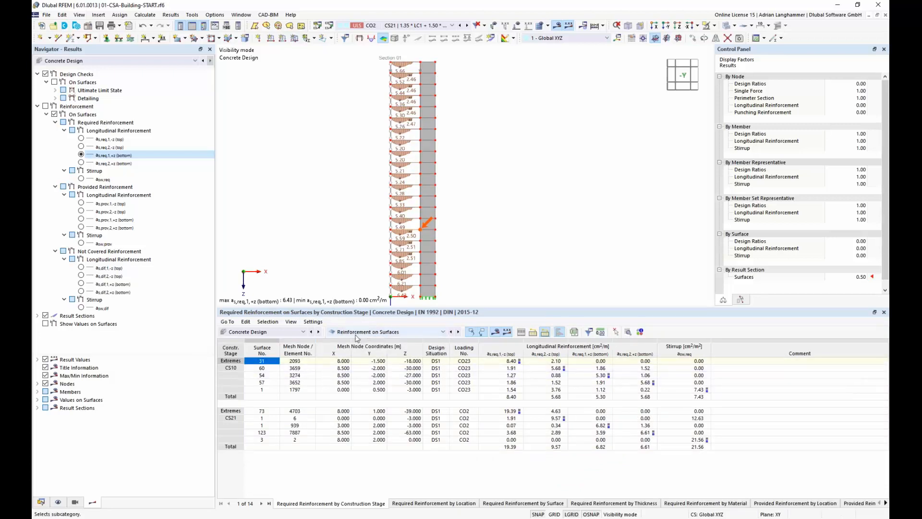
Compare the loading numbers of construction stages CS10 and CS21 in the required reinforcement table and reduce the table height
left_click(243, 383)
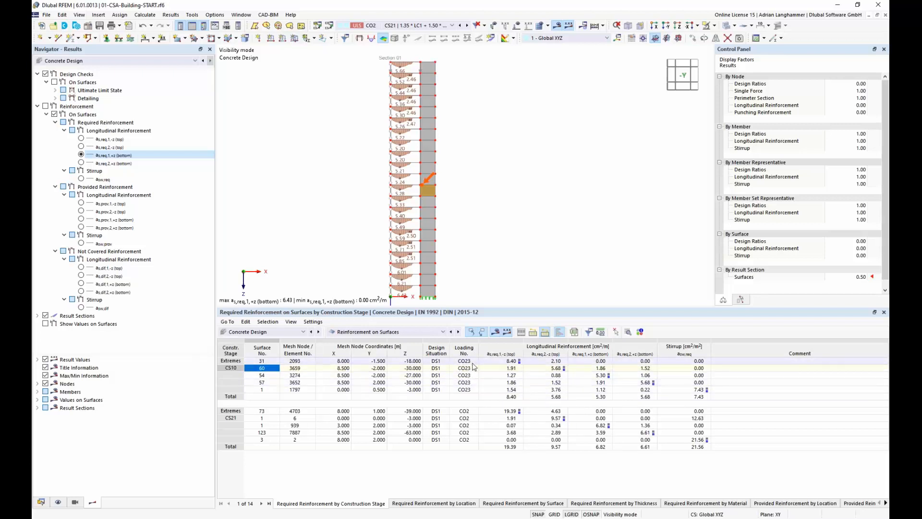
left_click_drag(466, 360, 471, 391)
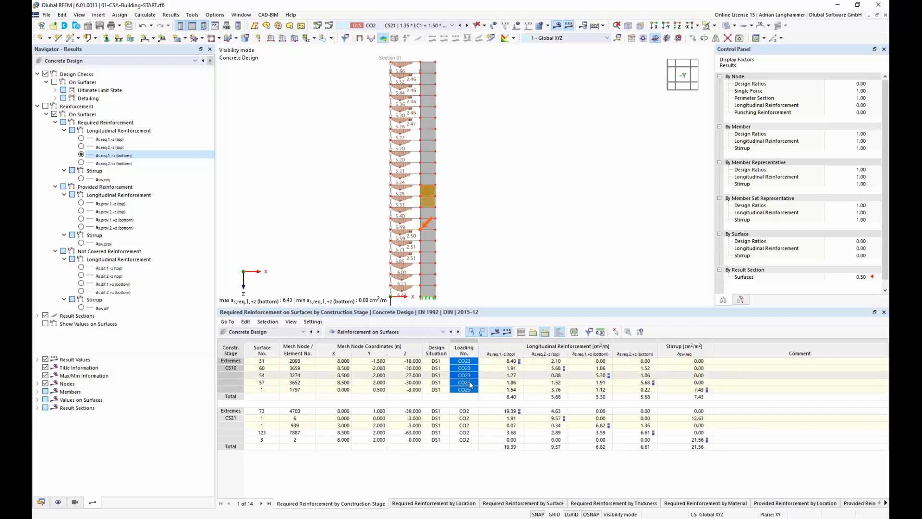
left_click_drag(469, 412, 467, 434)
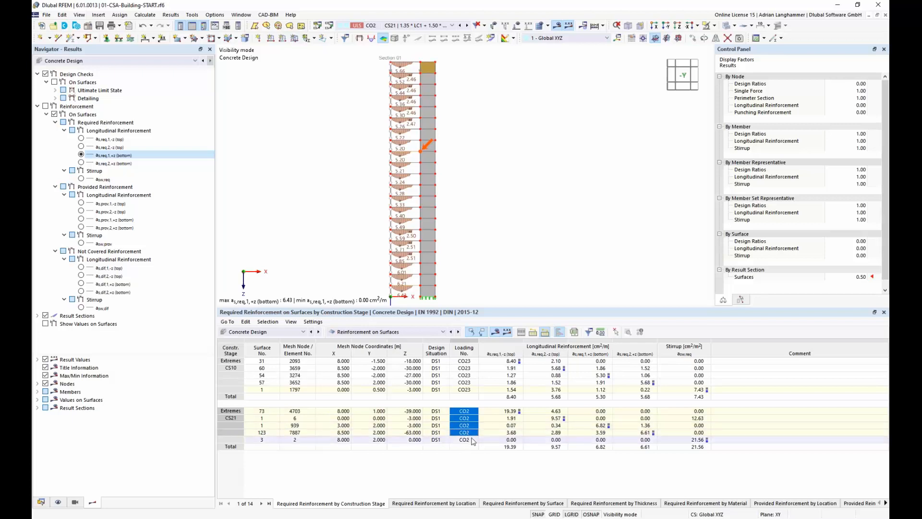
left_click_drag(494, 307, 493, 315)
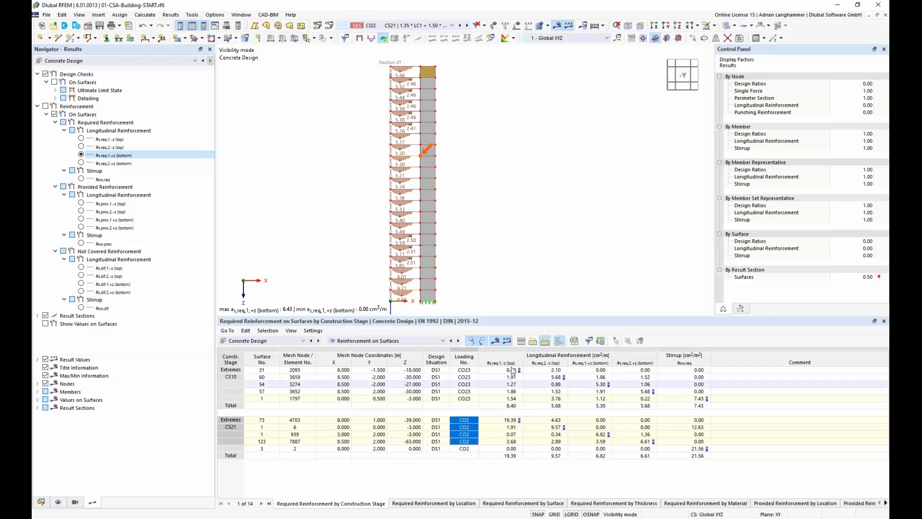
left_click_drag(517, 321, 517, 333)
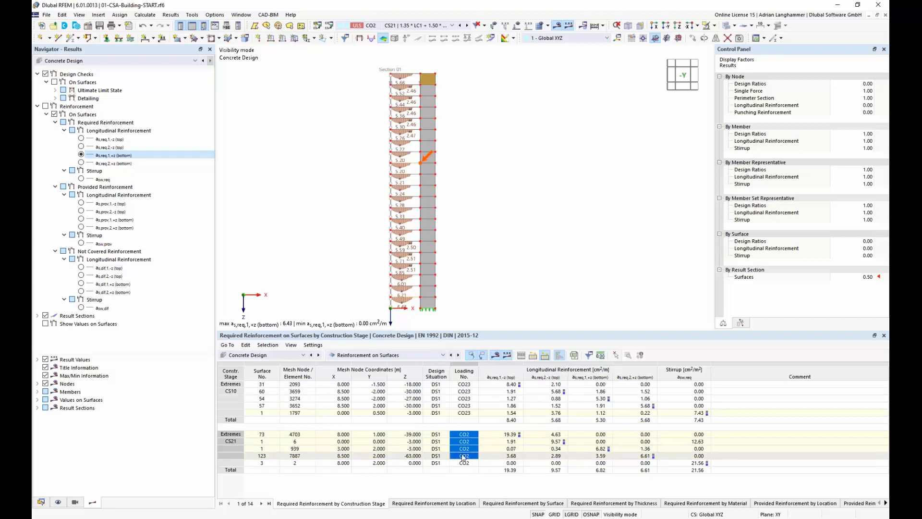
Switch the displayed loading from load combination CO2 to construction stage CS21
scroll(315, 175, "down", 2)
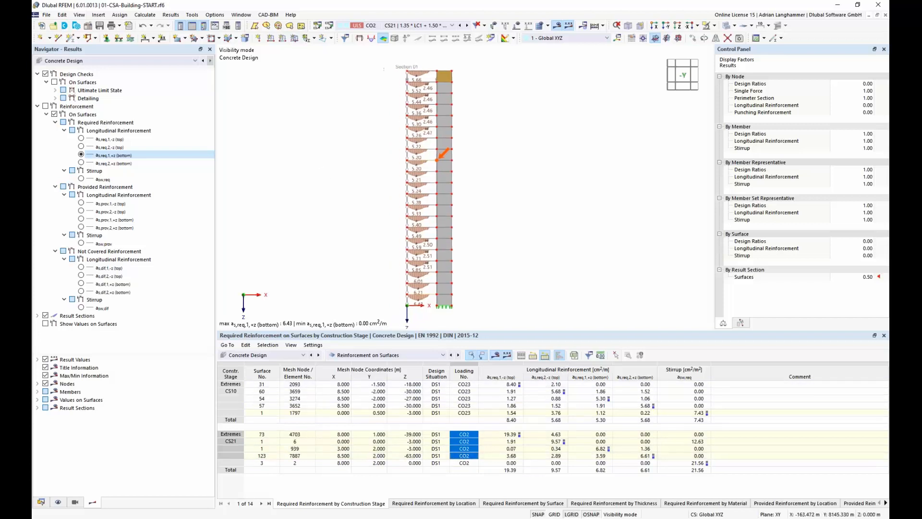
middle_click_drag(365, 227, 378, 226)
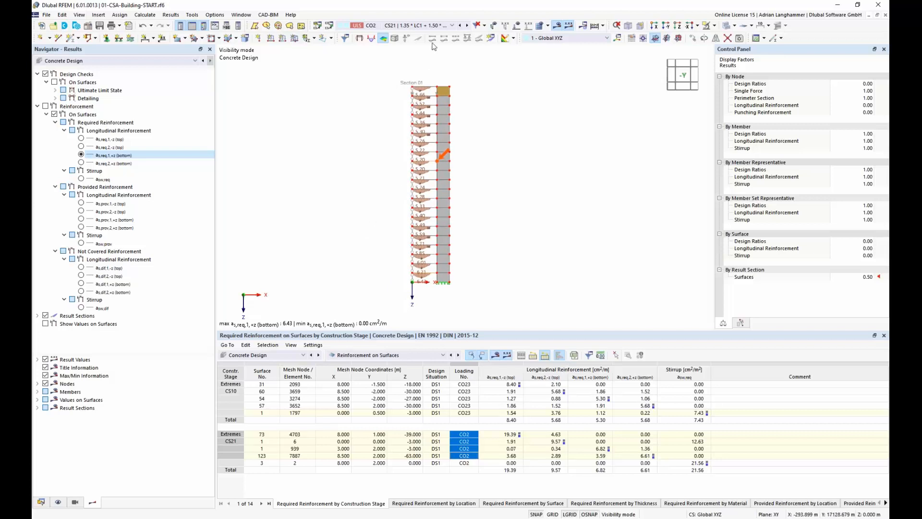
left_click(444, 26)
scroll(413, 145, "up", 6)
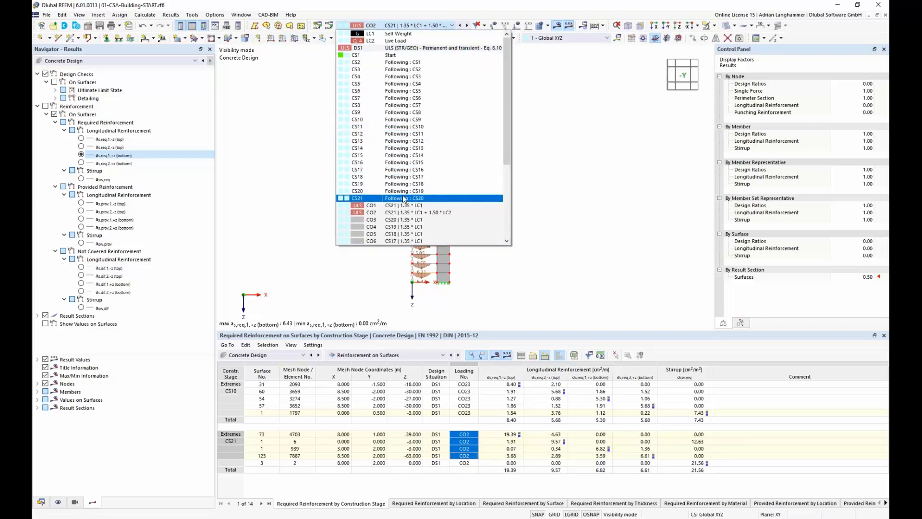
key("Escape")
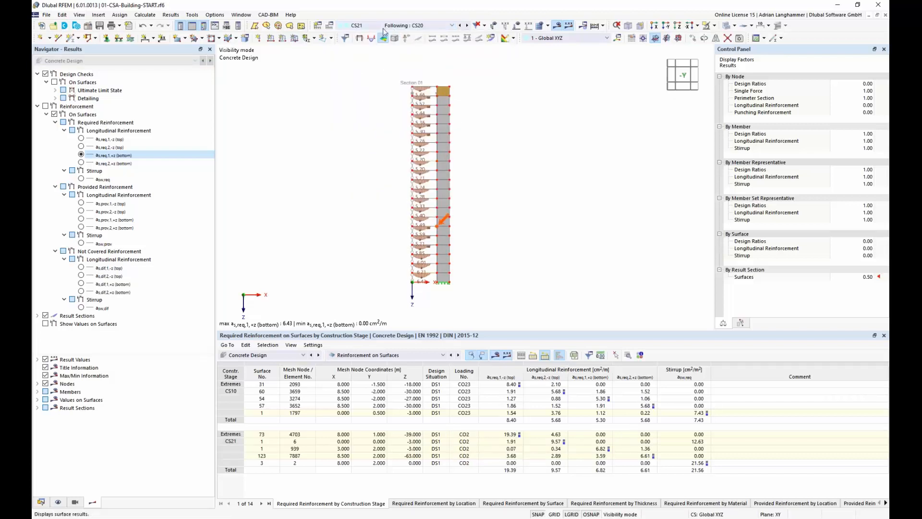
left_click(276, 357)
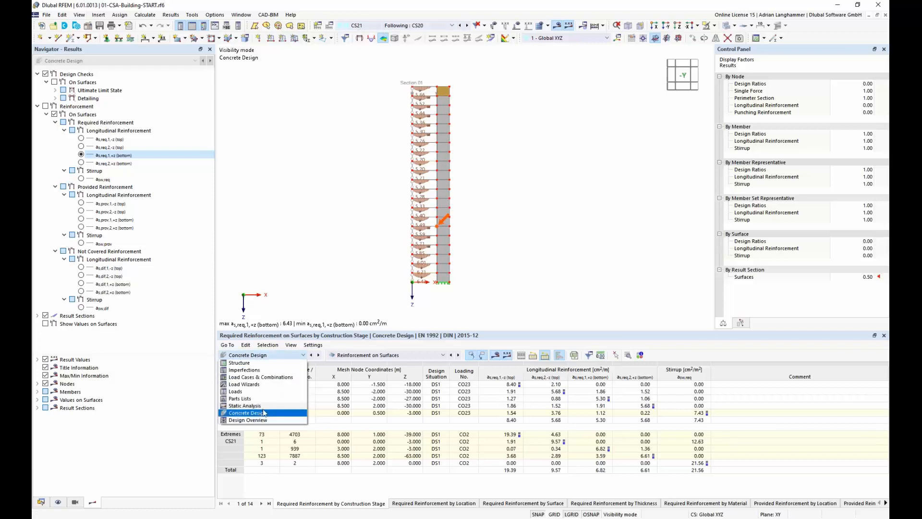
left_click(263, 413)
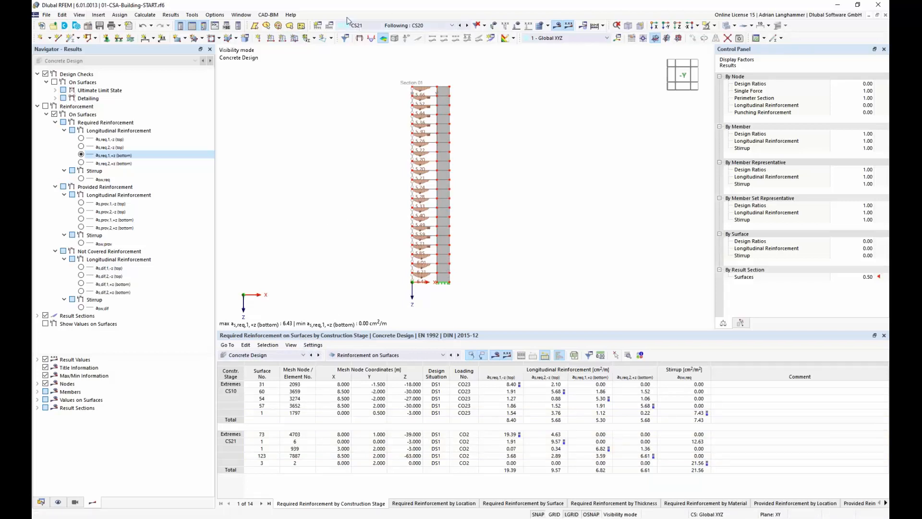
left_click(294, 355)
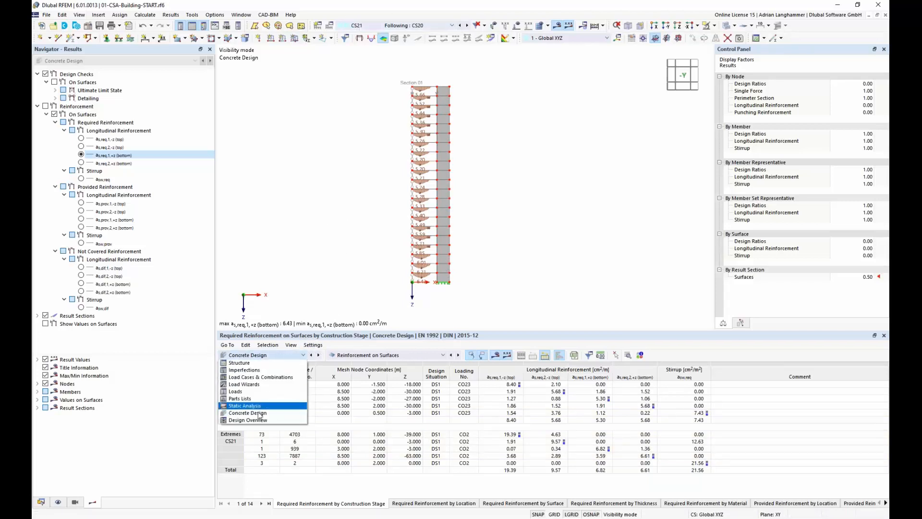
left_click(353, 214)
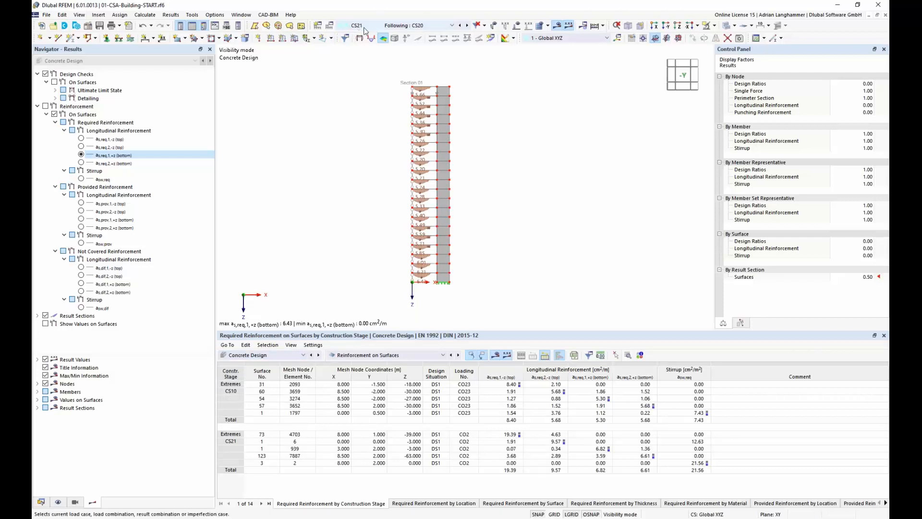
Display the required reinforcement results of construction stage CS10 on the building and enlarge the model view area
middle_click_drag(336, 166, 350, 168)
left_click(441, 25)
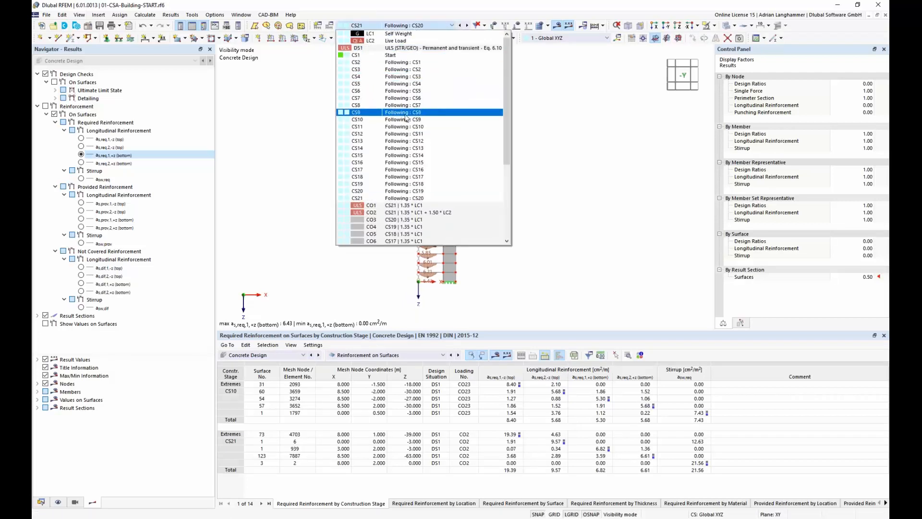
left_click(371, 121)
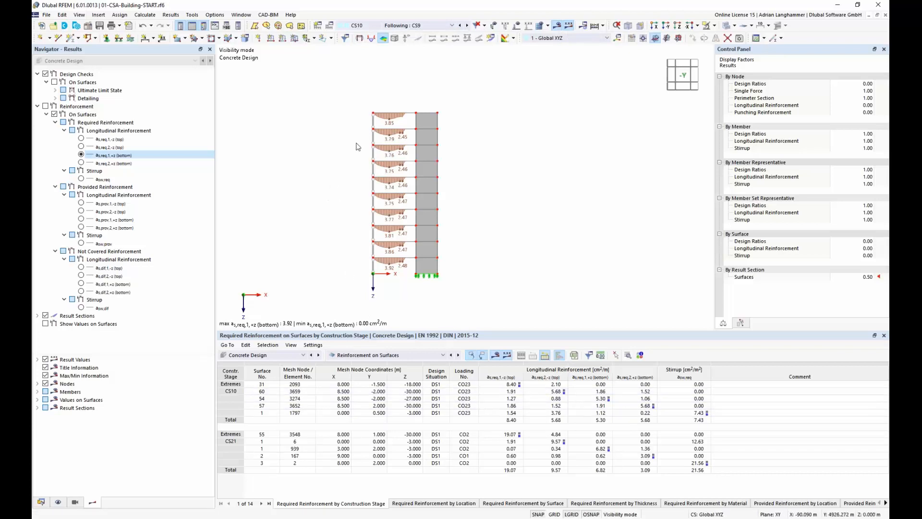
left_click(460, 25)
middle_click_drag(490, 218, 503, 219)
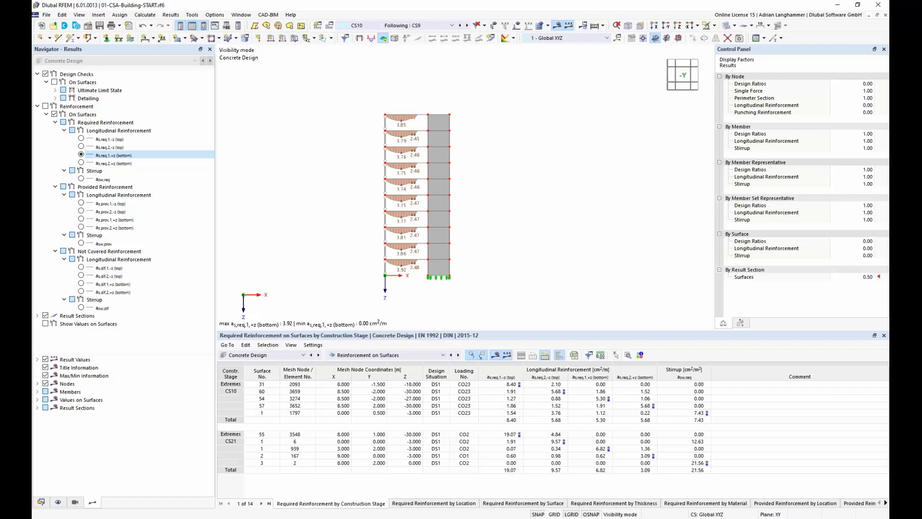
scroll(500, 234, "up", 1)
middle_click_drag(507, 232, 547, 231)
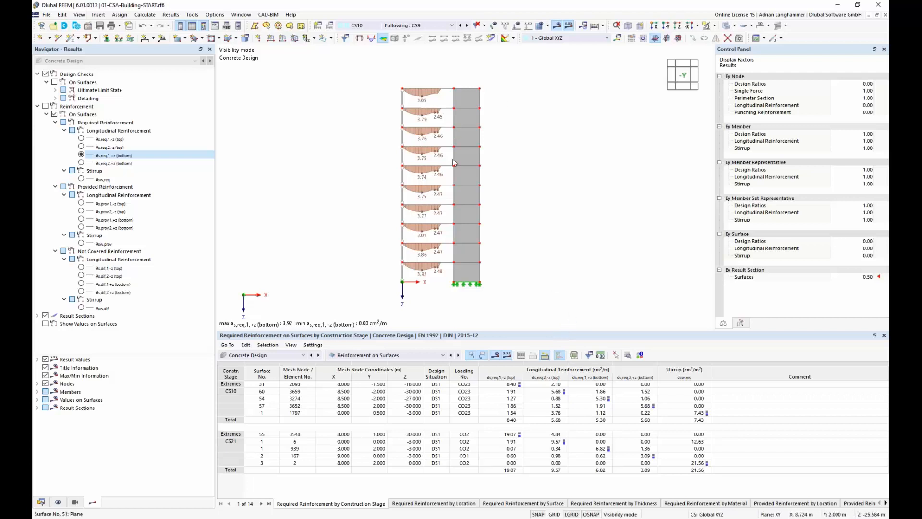
left_click_drag(582, 331, 582, 354)
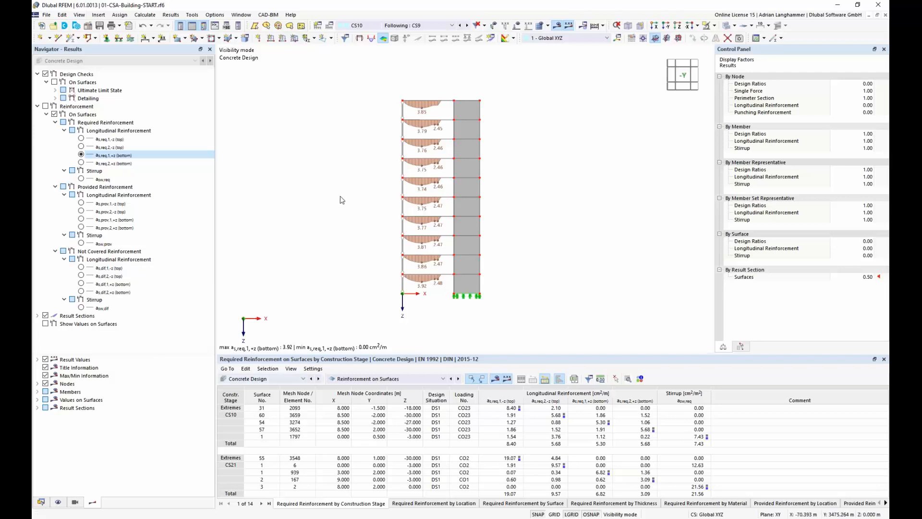
left_click(426, 26)
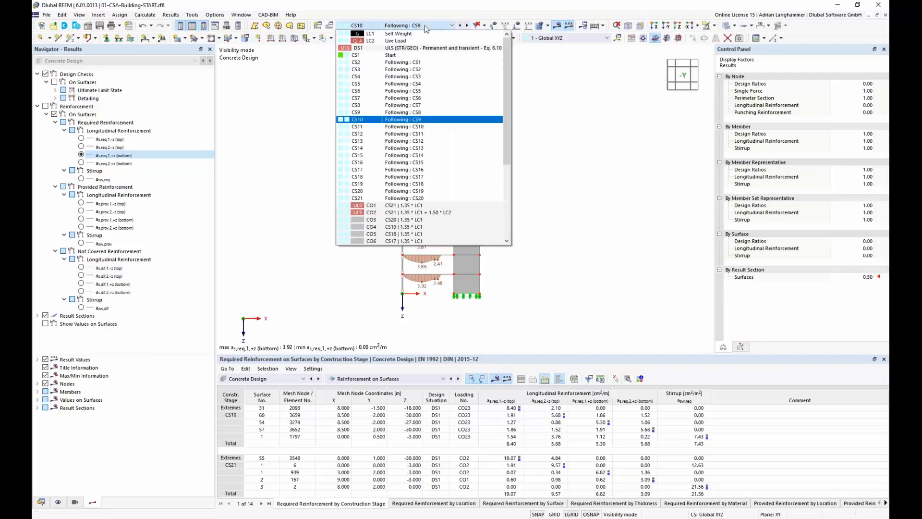
left_click(600, 134)
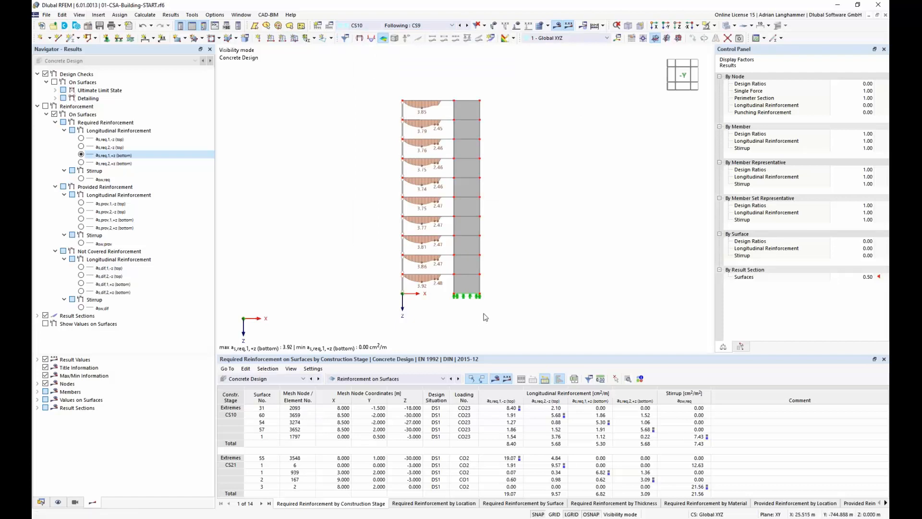
Show the model data tree and collapse its Construction Stages and Load Cases & Combinations folders
left_click(41, 503)
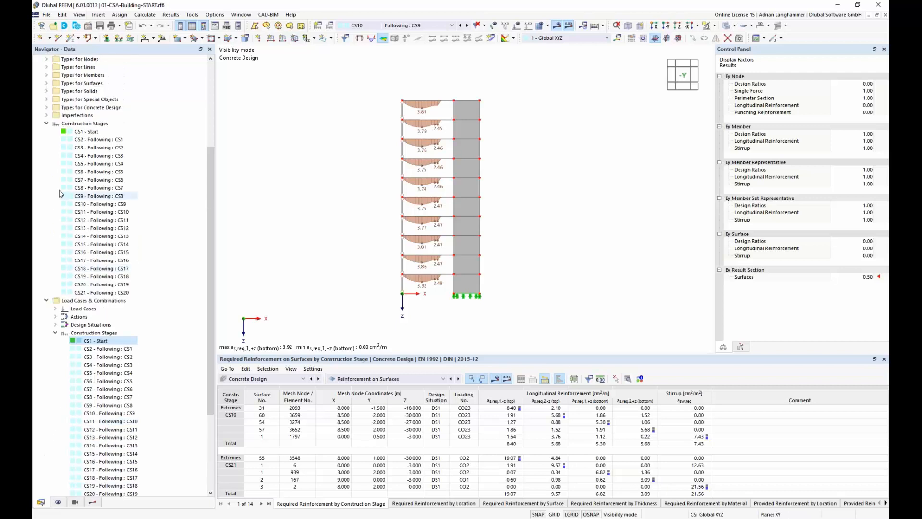
left_click(46, 124)
left_click(47, 180)
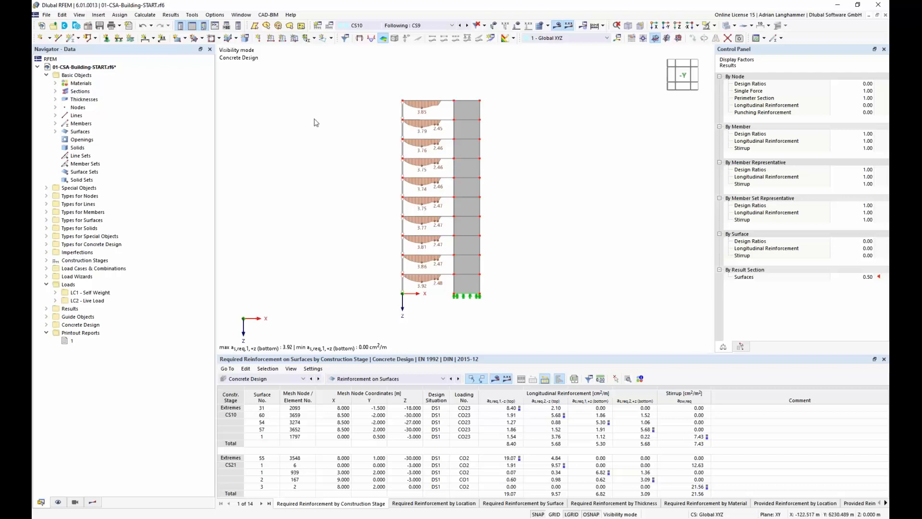
Display construction stage CS1 Start and return to the Concrete Design results in the navigator
left_click(443, 27)
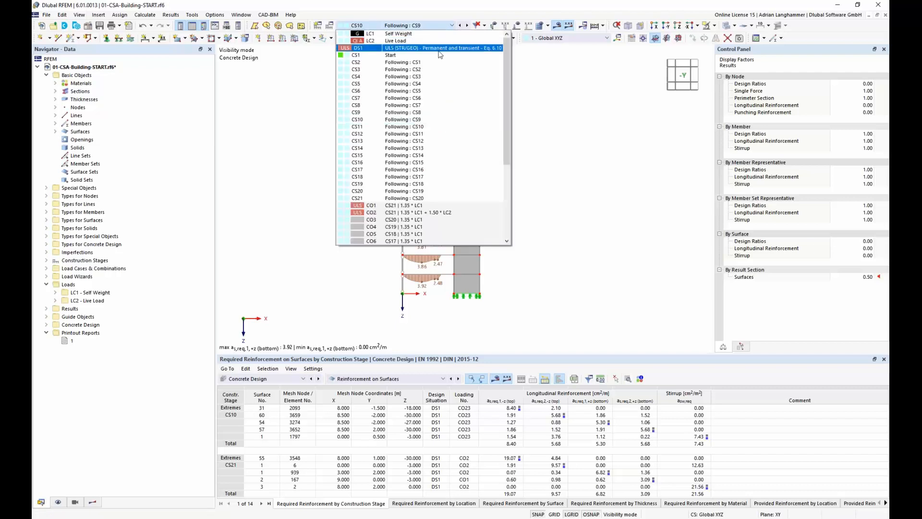
key("Escape")
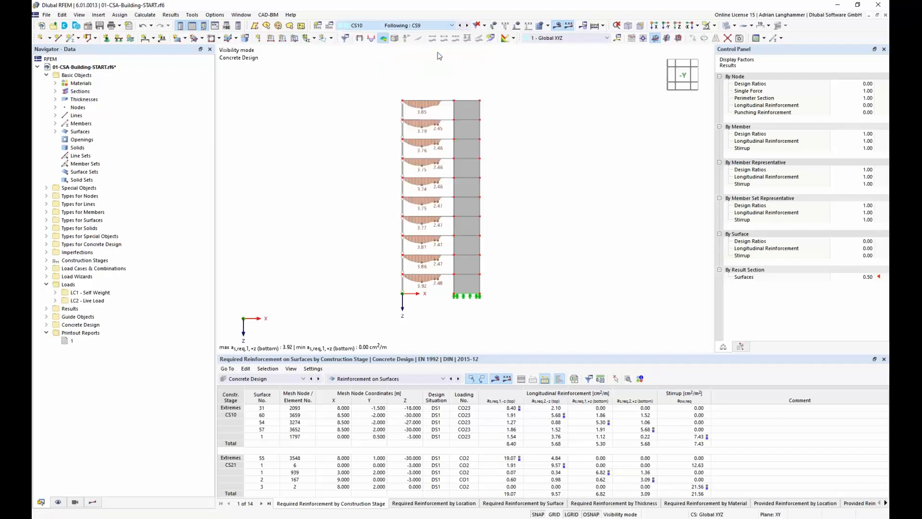
left_click(257, 26)
Open three additional windows for the building model and tile all four windows vertically
left_click(241, 14)
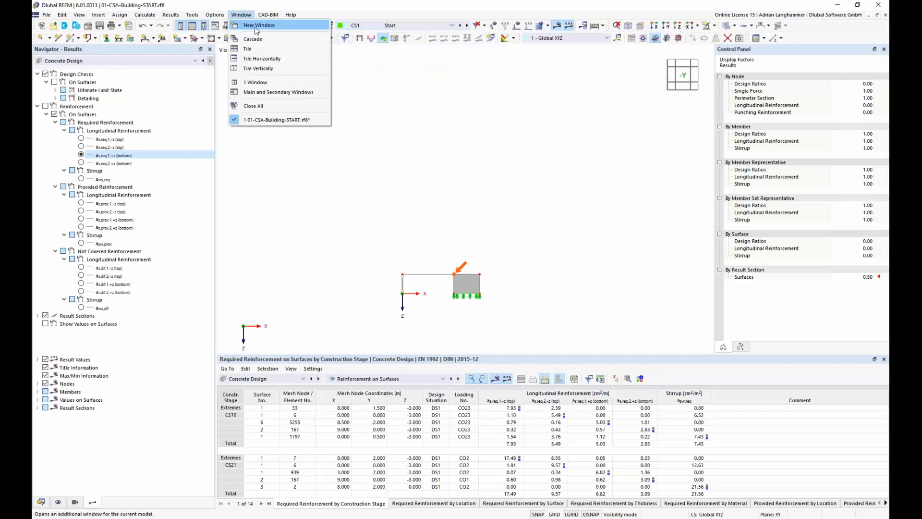
left_click(256, 28)
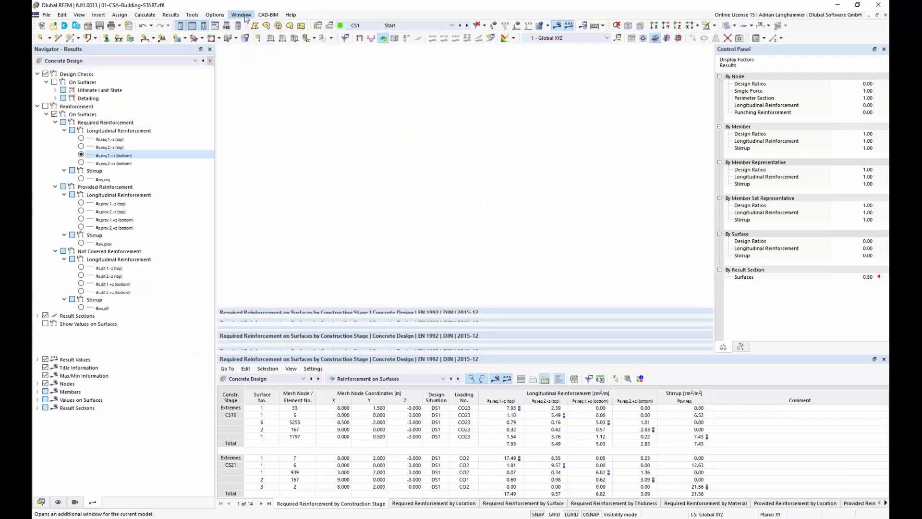
left_click(242, 15)
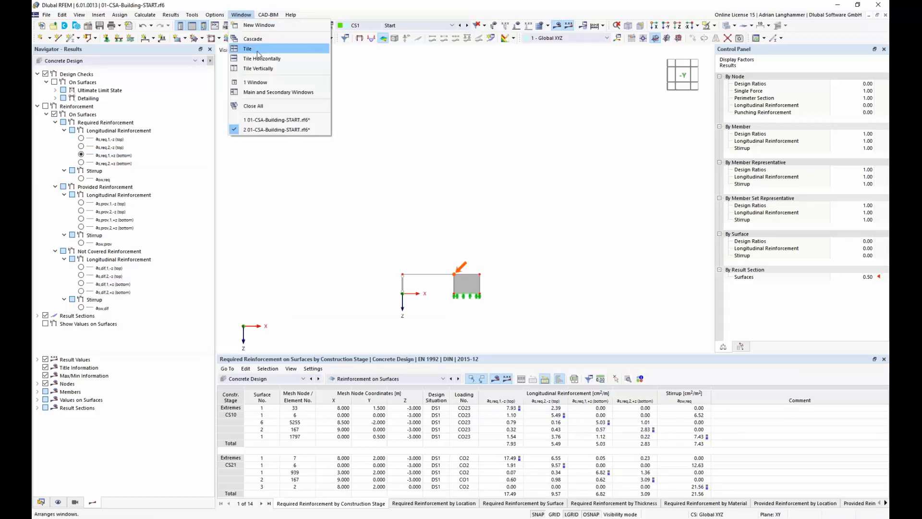
left_click(256, 25)
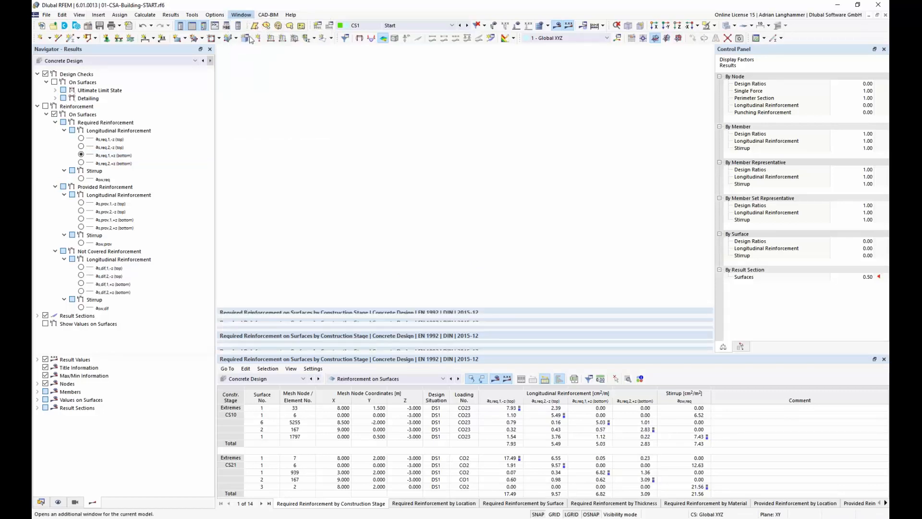
left_click(246, 14)
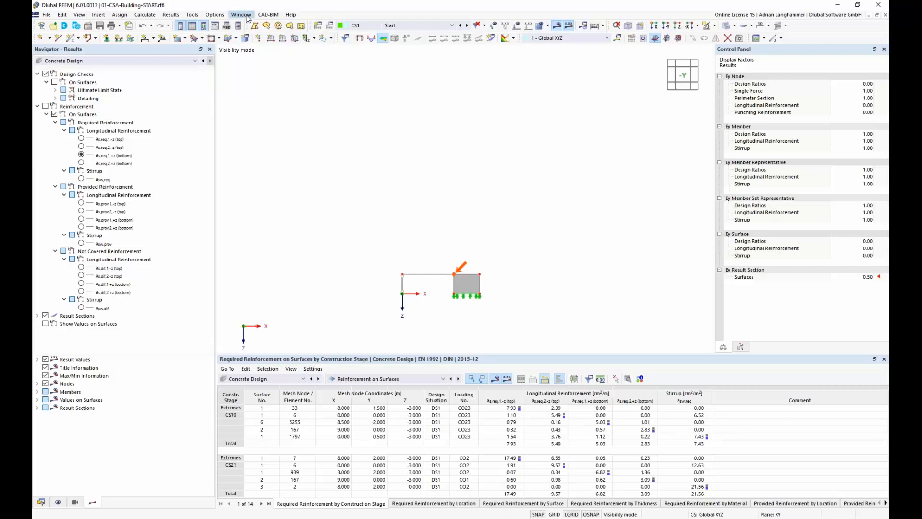
left_click(255, 26)
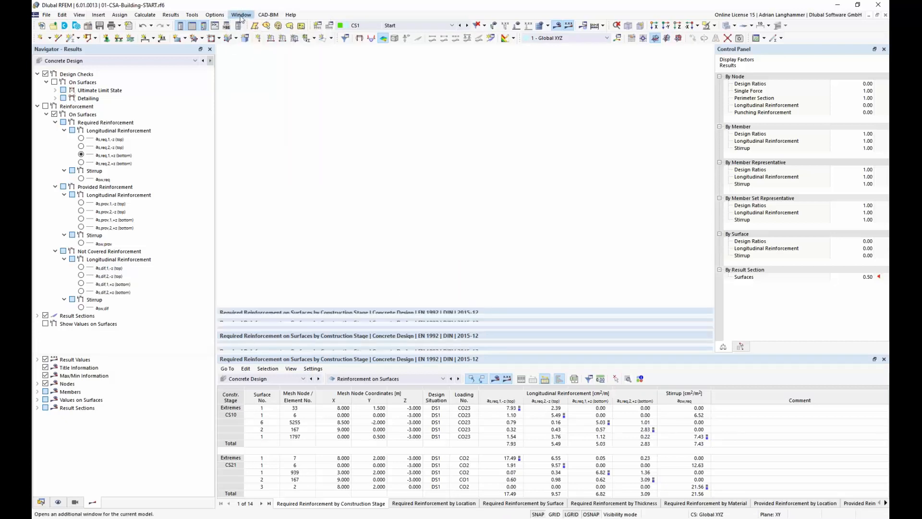
left_click(241, 15)
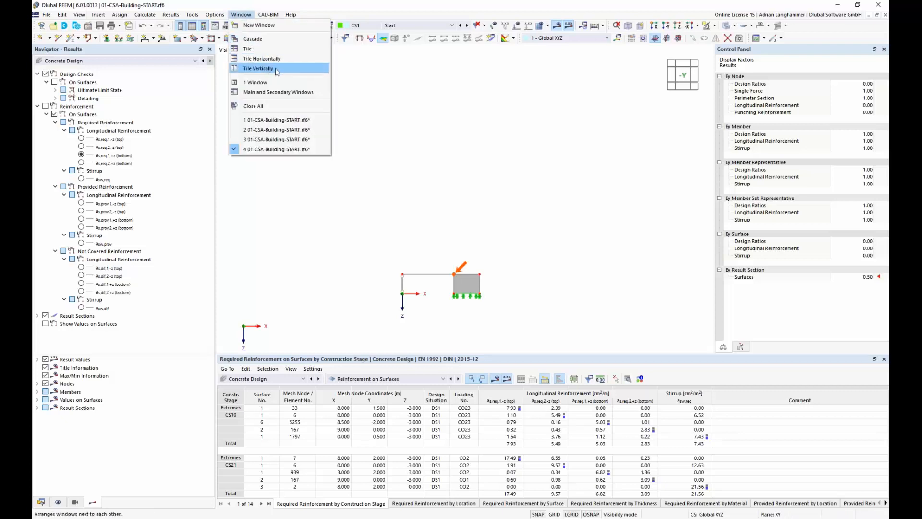
left_click(283, 72)
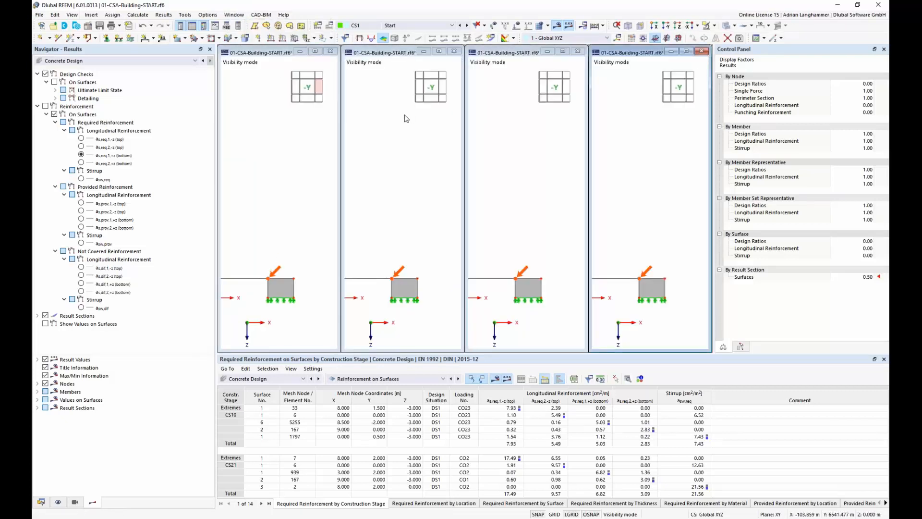
Fit the whole building into the first and second windows and display construction stage CS2 in the second window
left_click(308, 96)
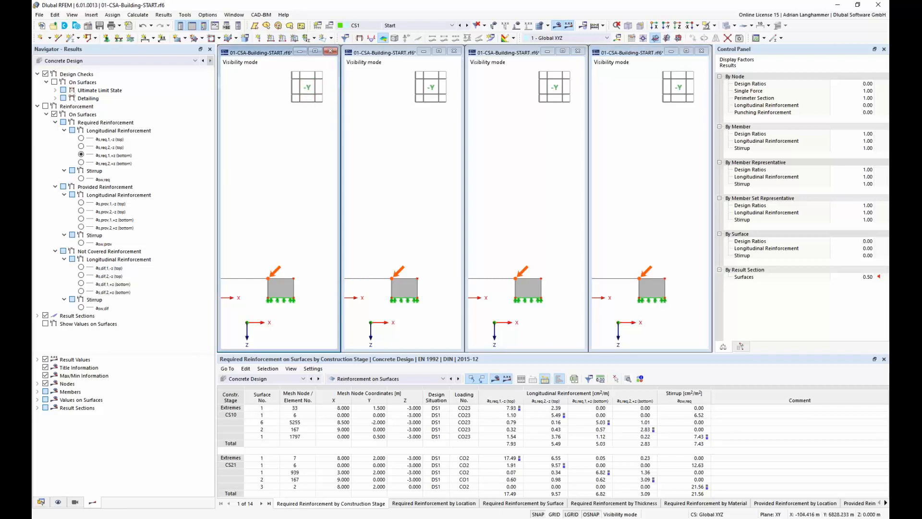
left_click(309, 88)
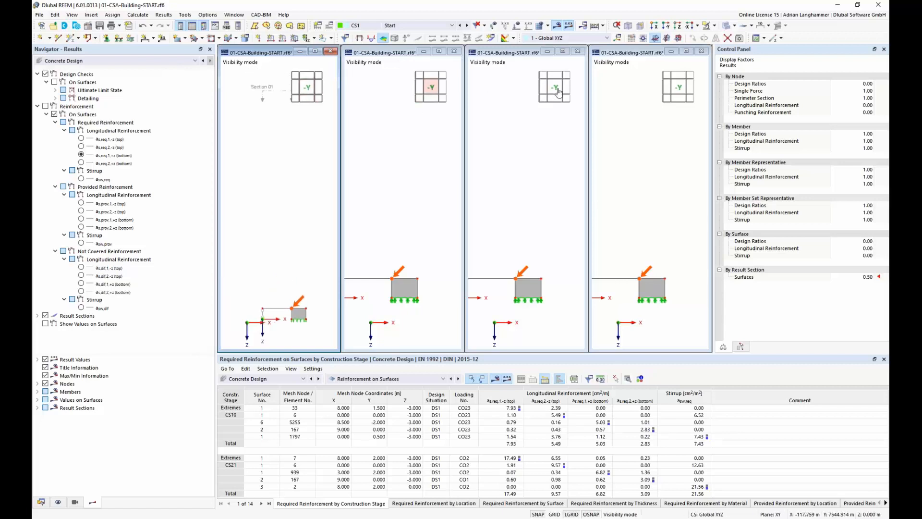
left_click(376, 238)
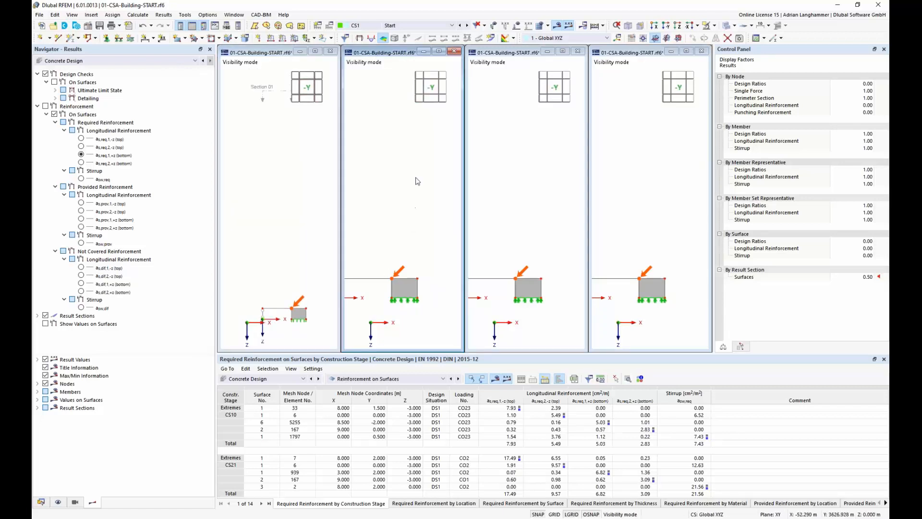
left_click(432, 87)
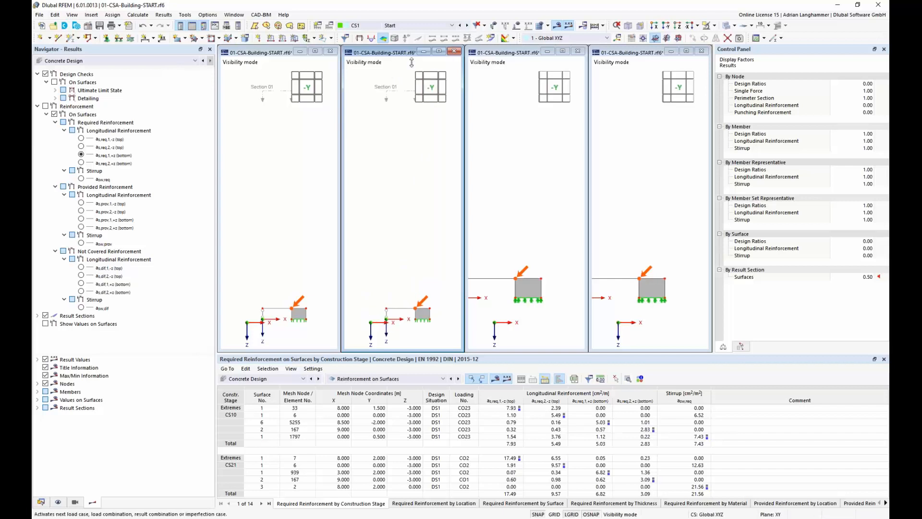
Fit the whole building into the third and fourth windows and display construction stage CS3 in the third and CS4 in the fourth
left_click(550, 85)
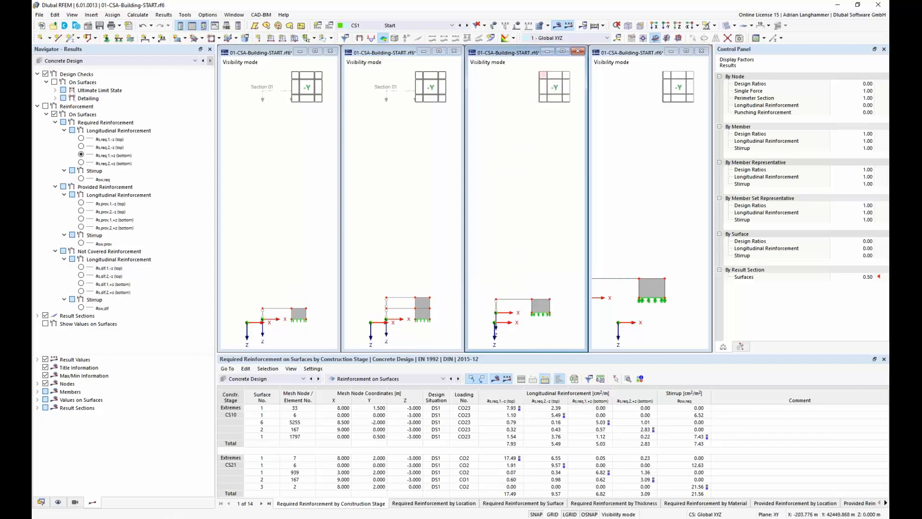
left_click(468, 26)
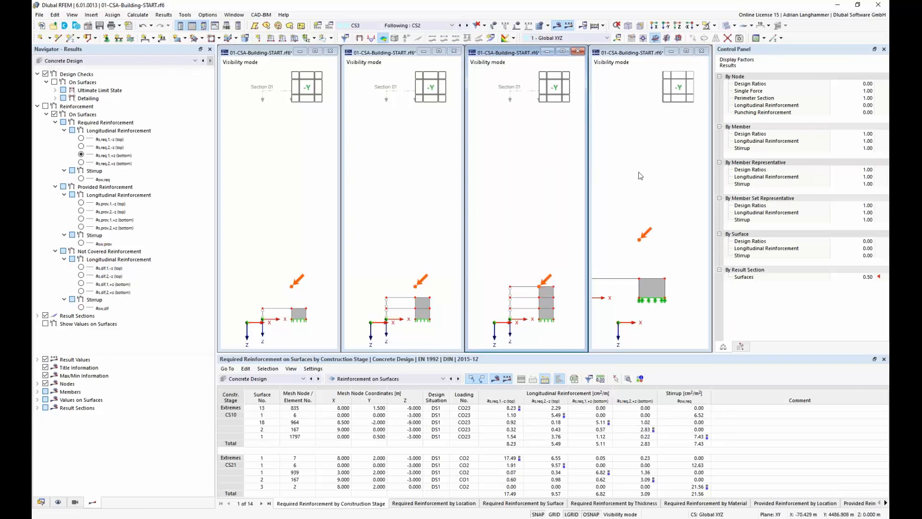
left_click(451, 26)
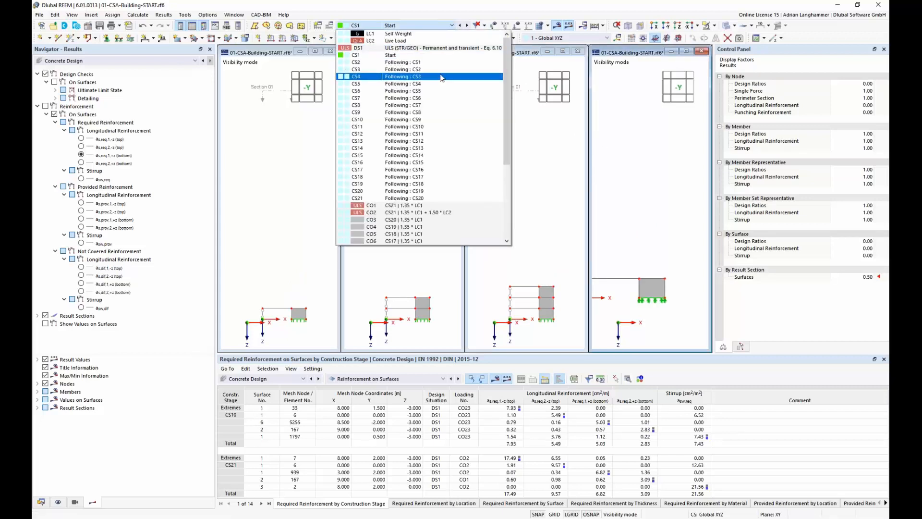
left_click(442, 76)
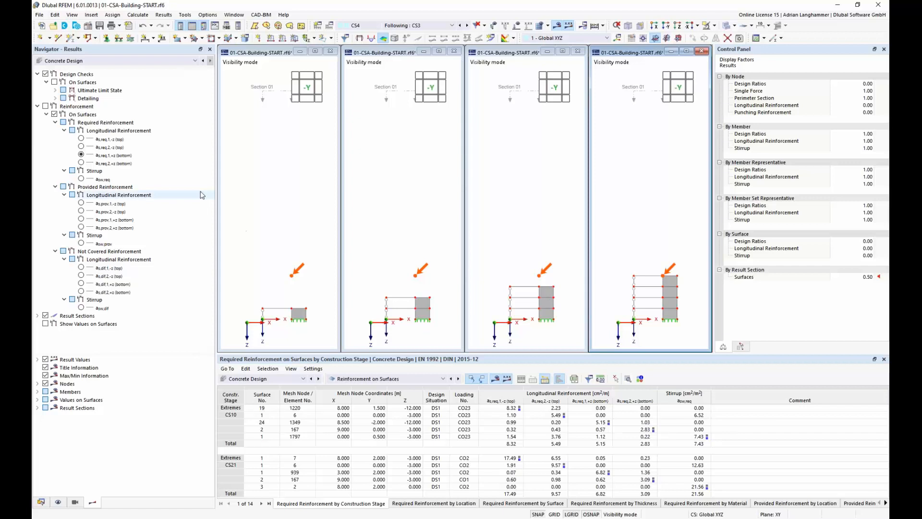
Hide the Global Coordinate System X, Y, Z (in zero point) axes in all four model windows
left_click(58, 503)
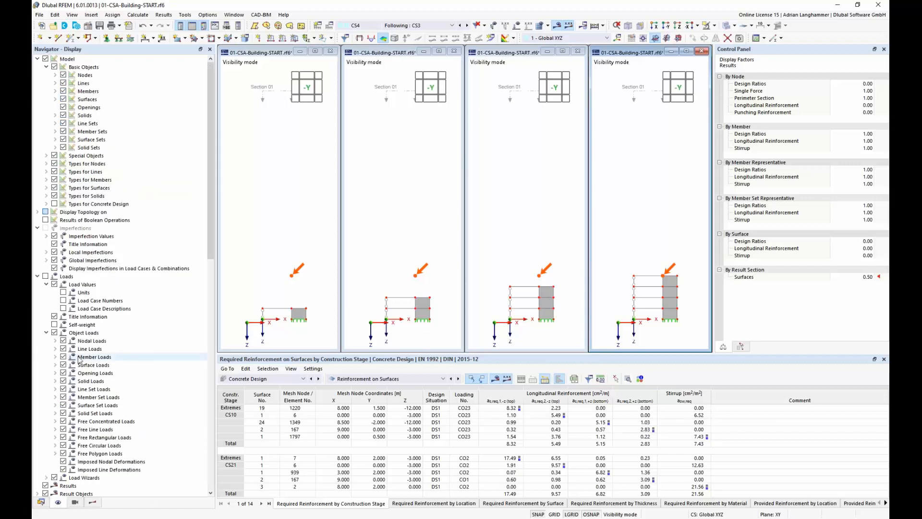
scroll(80, 361, "down", 3)
scroll(79, 362, "down", 10)
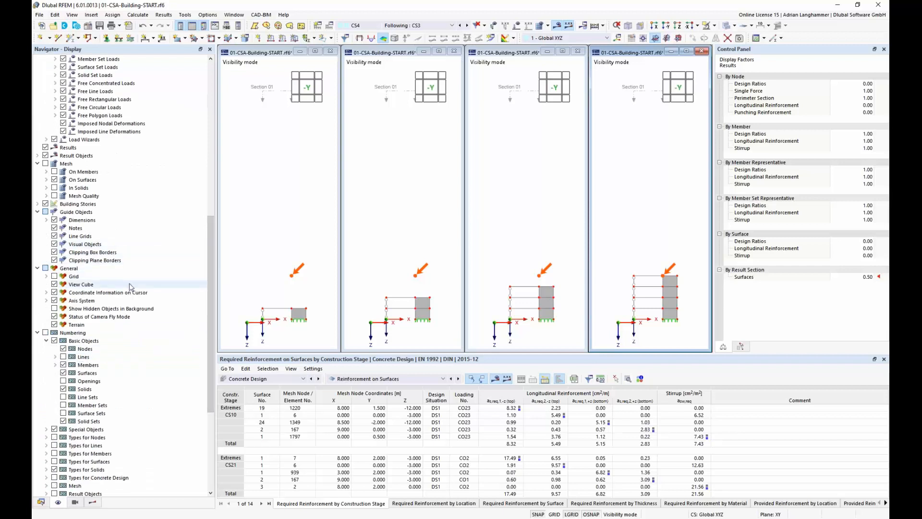
left_click(46, 300)
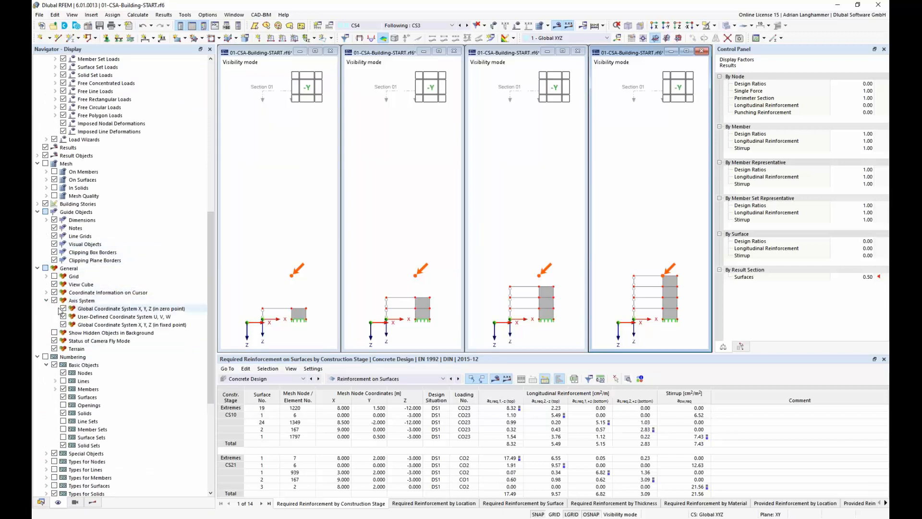
left_click(64, 309)
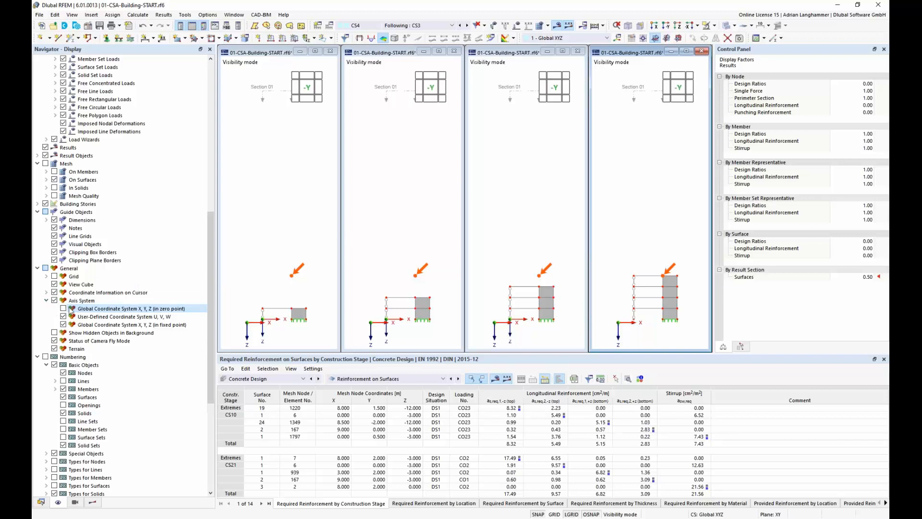
left_click(63, 309)
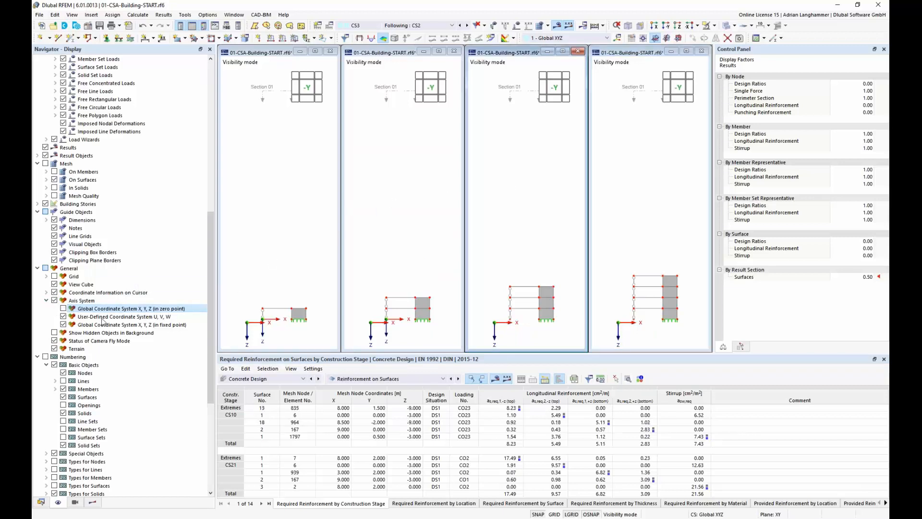
left_click(63, 309)
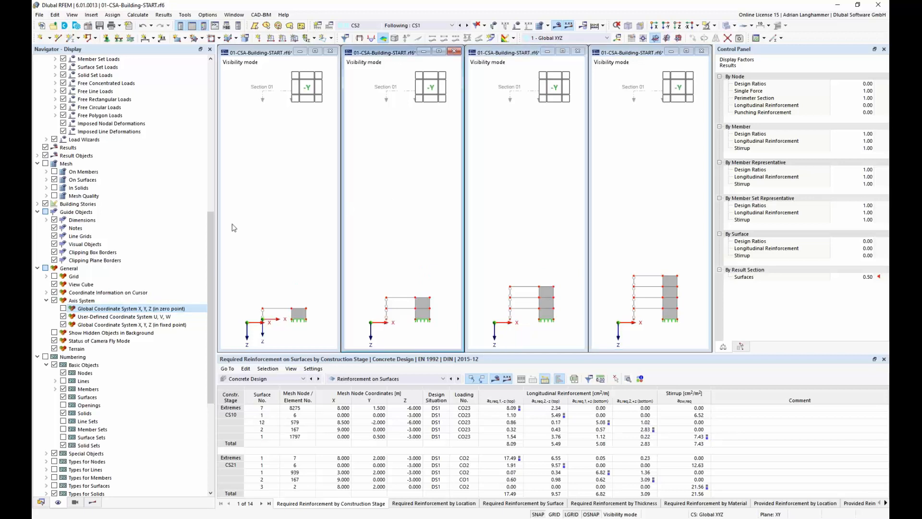
left_click(63, 309)
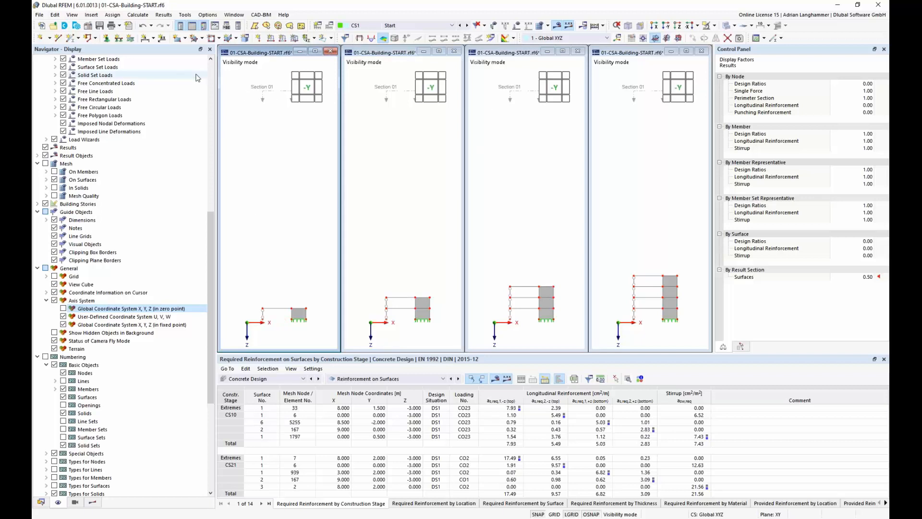
Send the graphics of all four windows together to the printout report, using the More window option and window-filling pictures
left_click(119, 26)
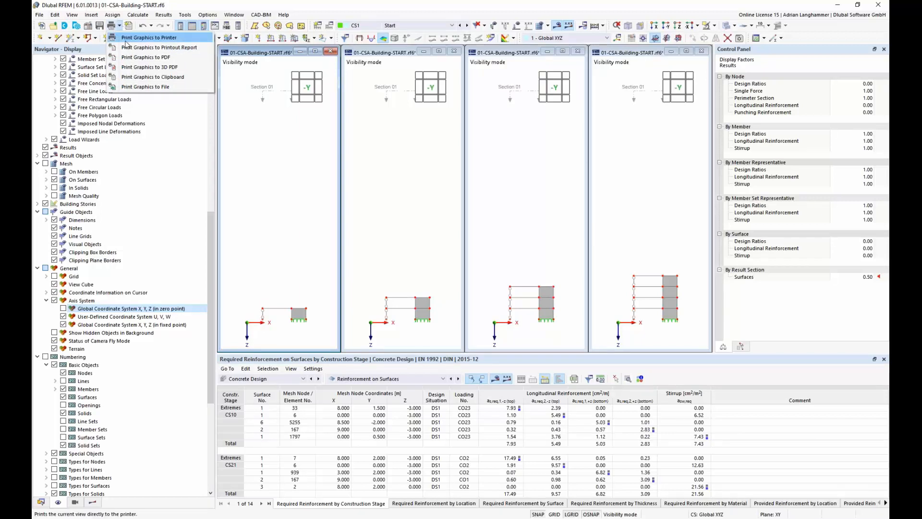
left_click(159, 49)
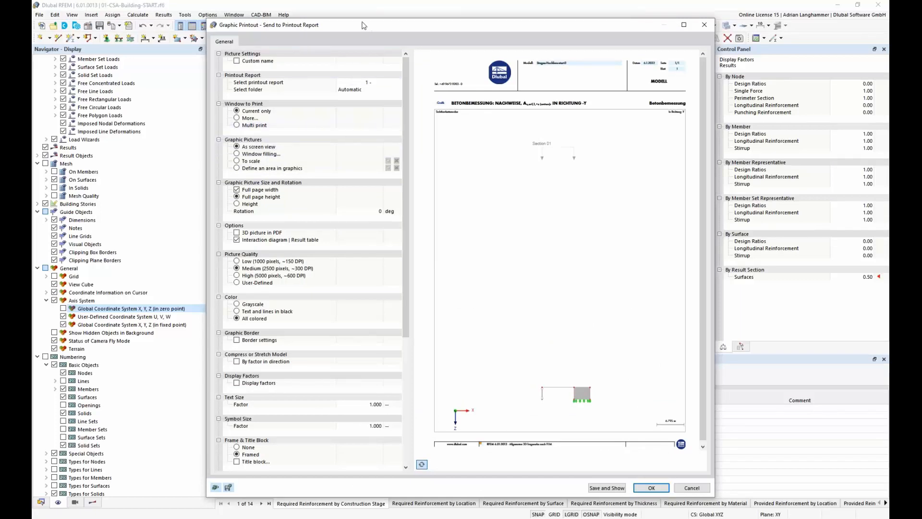
left_click_drag(364, 26, 337, 17)
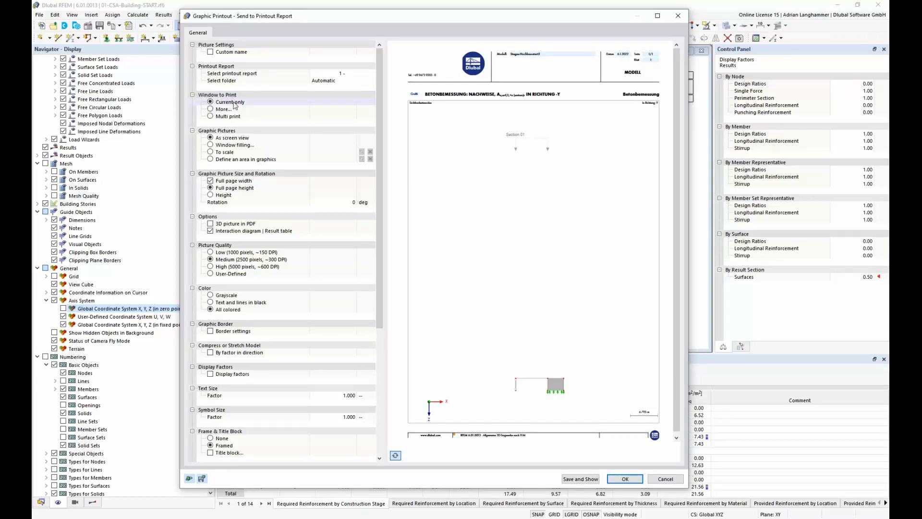
left_click(210, 111)
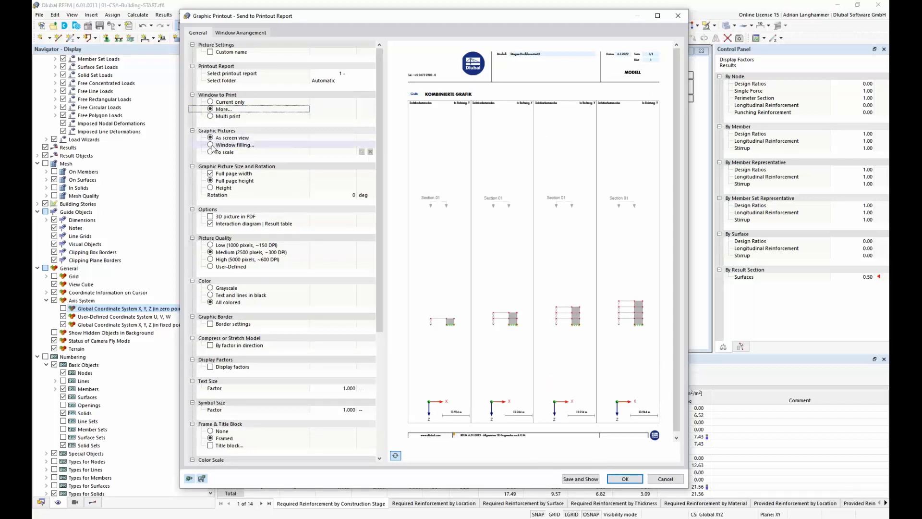
left_click(210, 147)
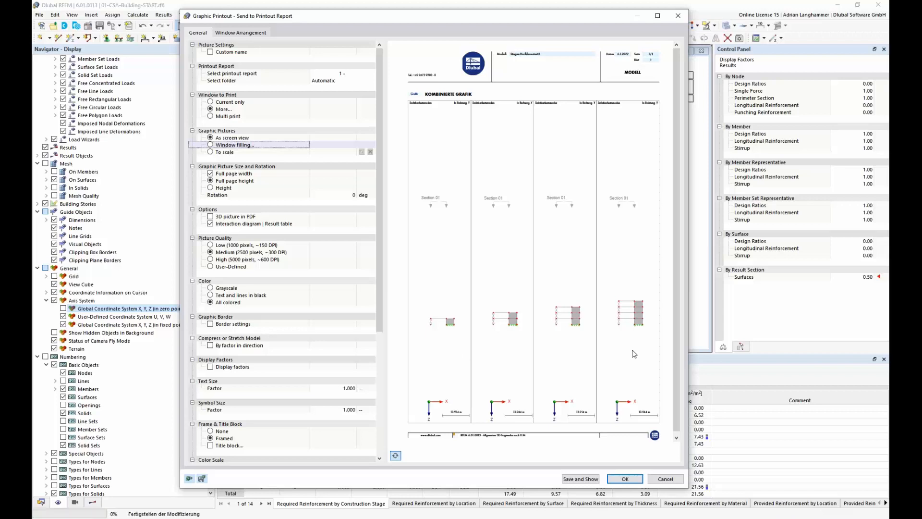
key("space")
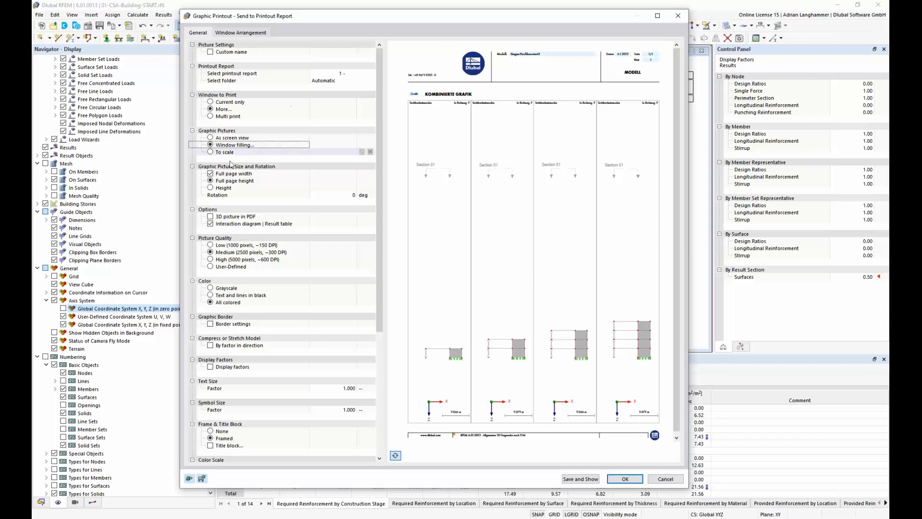
left_click_drag(306, 15, 289, 13)
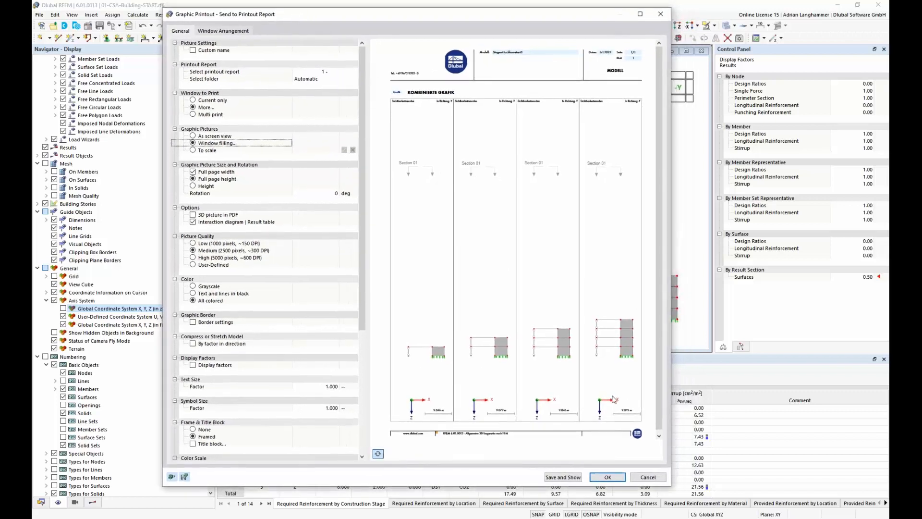
left_click(608, 477)
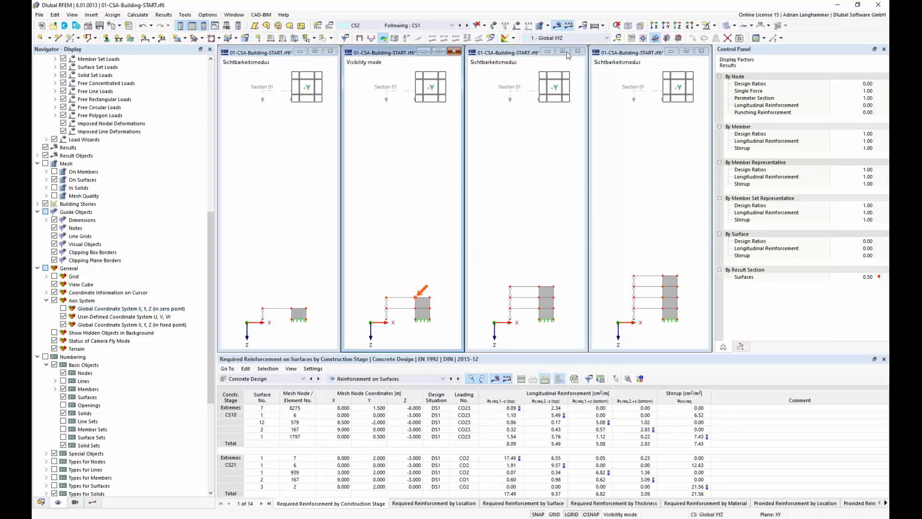
Close the CS2, CS3 and CS4 model windows and maximize the remaining CS1 window
left_click(454, 52)
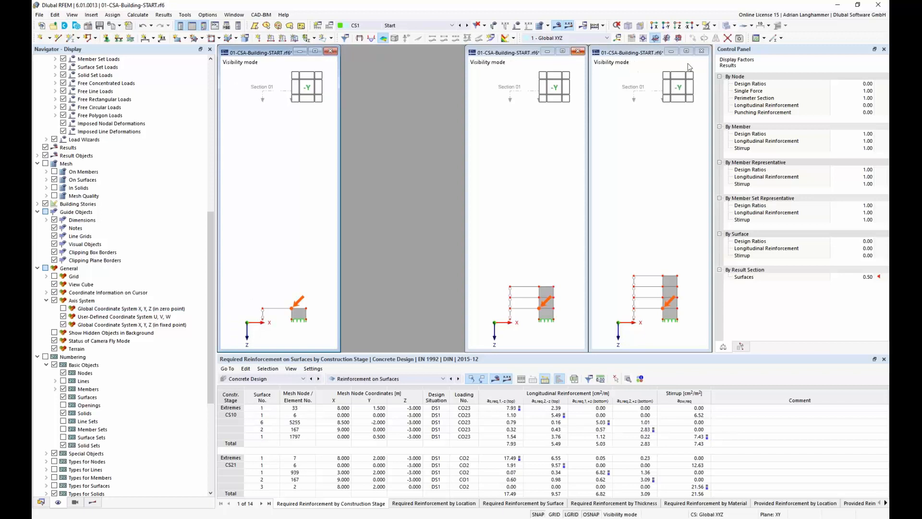
left_click(516, 53)
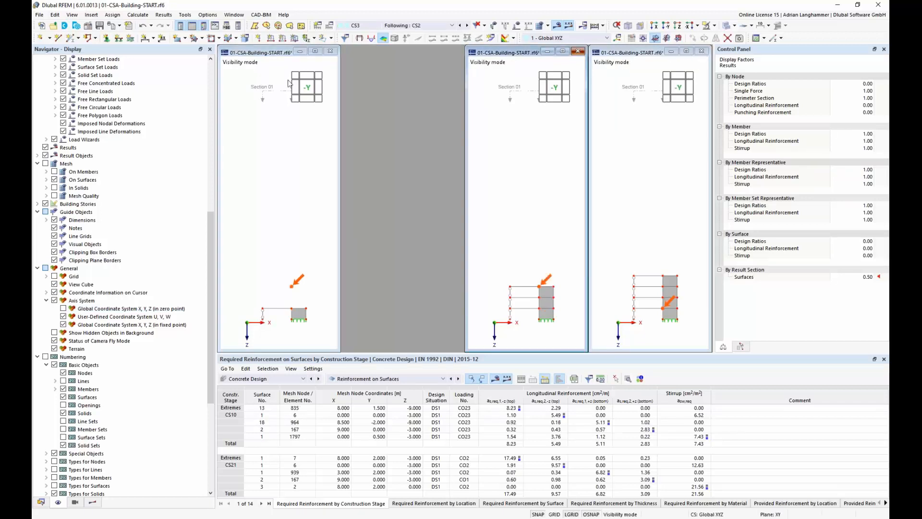
left_click(578, 51)
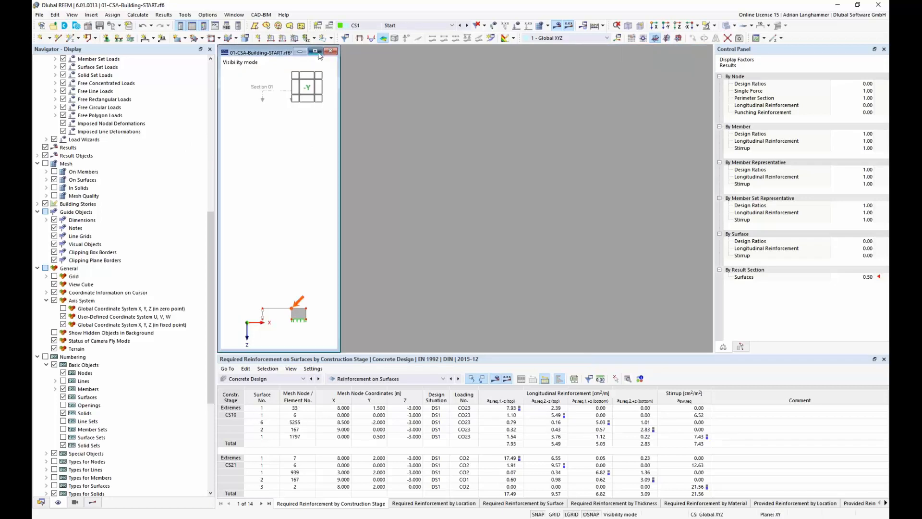
left_click(315, 51)
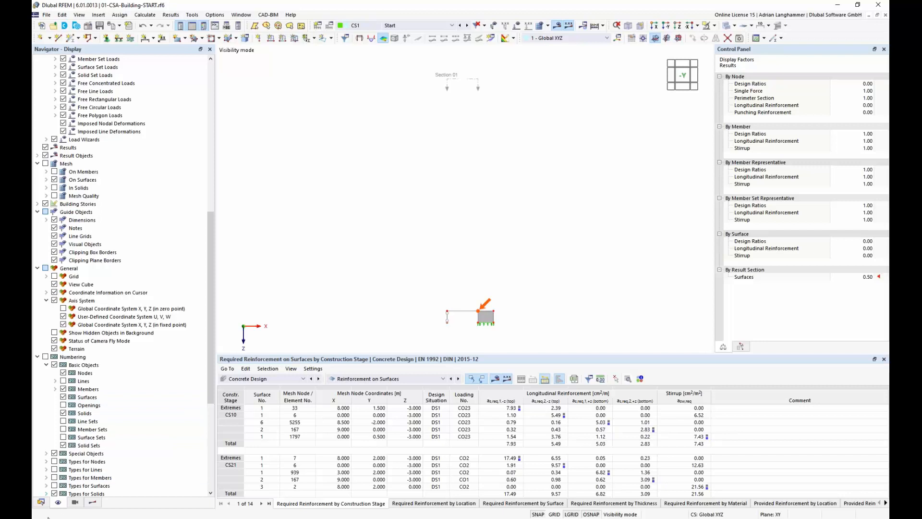
Save the display of construction stage CS1 as a user-defined view named 1
left_click(75, 503)
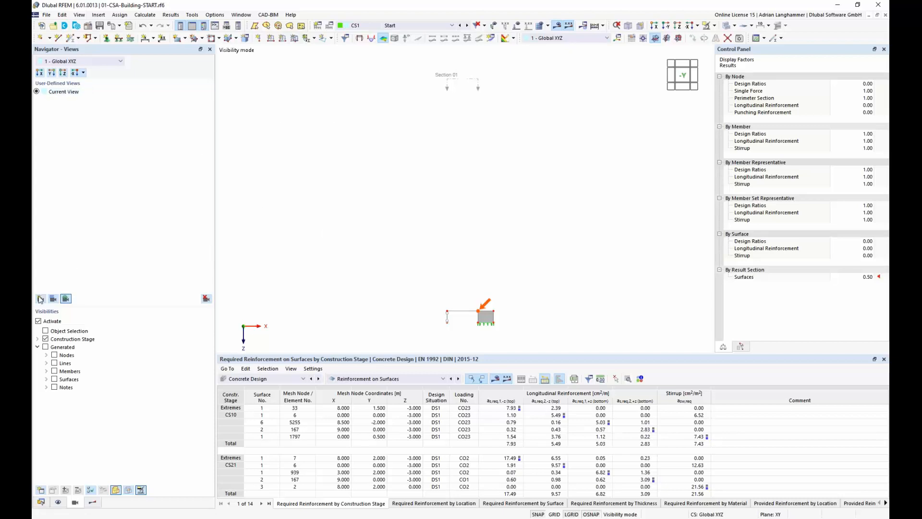
left_click(466, 26)
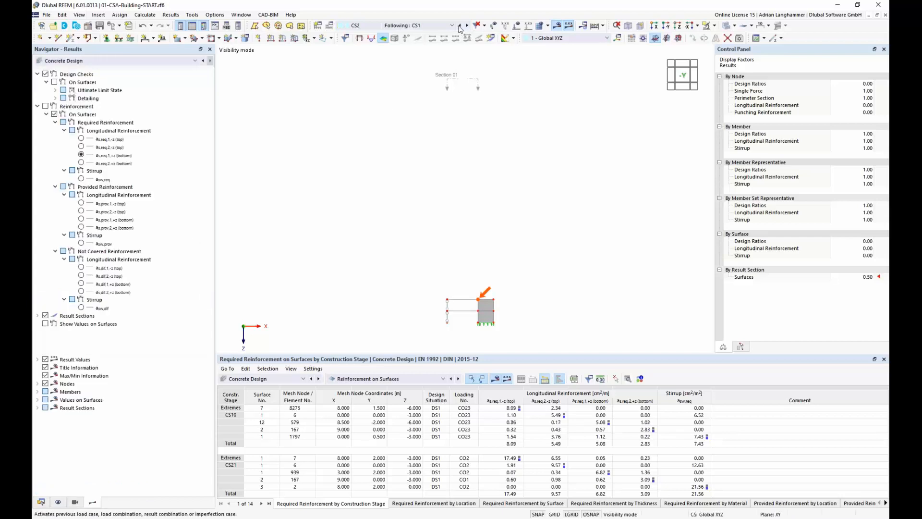
left_click(75, 502)
left_click(41, 299)
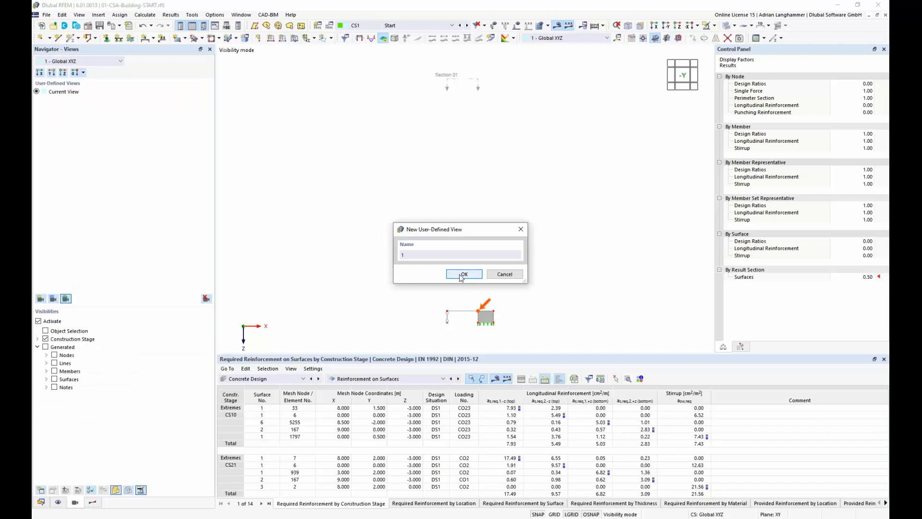
left_click(505, 274)
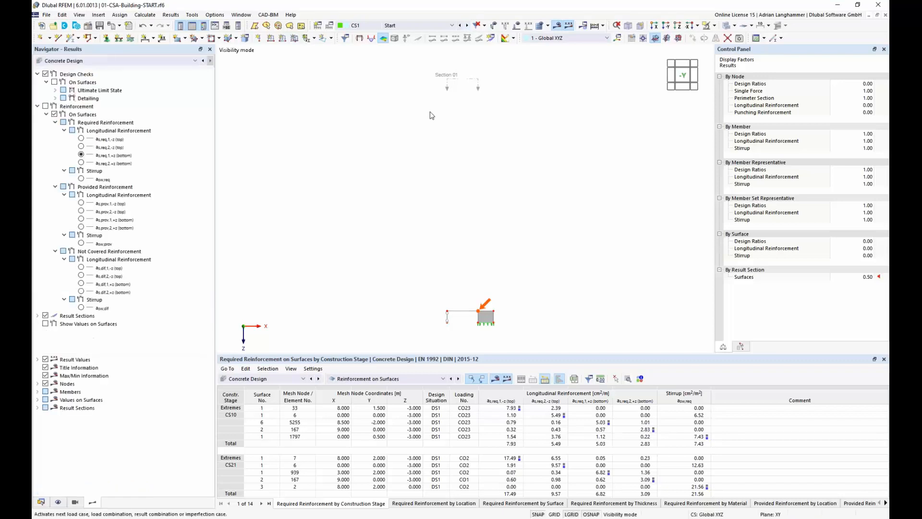
Save user-defined views named 2 and 3 for construction stages CS2 and CS3
left_click(75, 503)
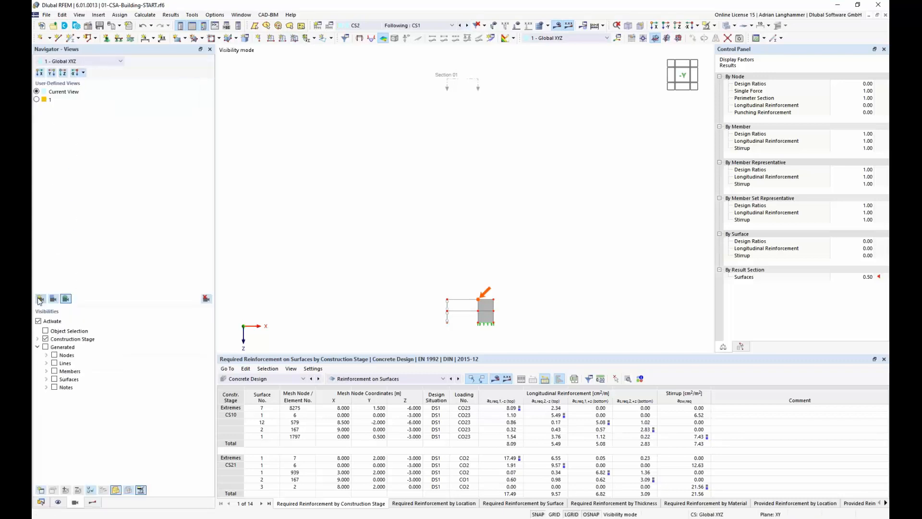
left_click(40, 299)
type("2")
left_click(463, 274)
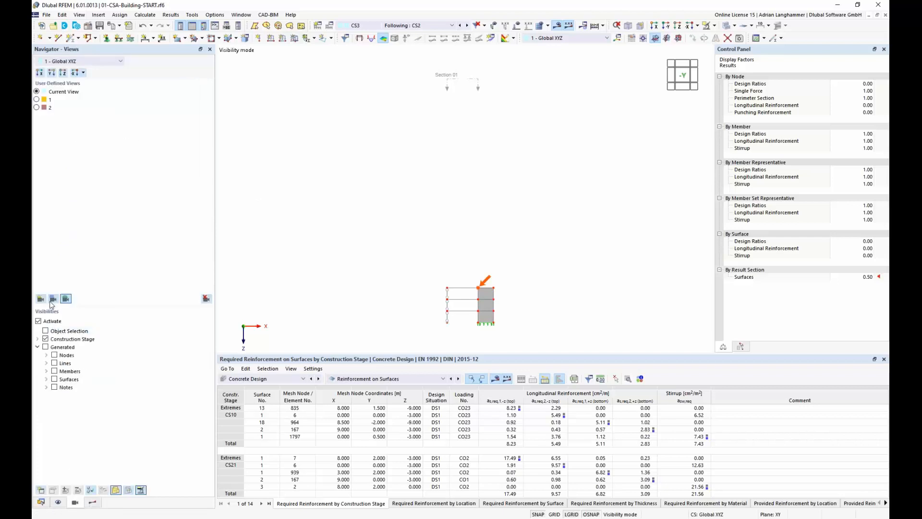
left_click(66, 298)
left_click(463, 278)
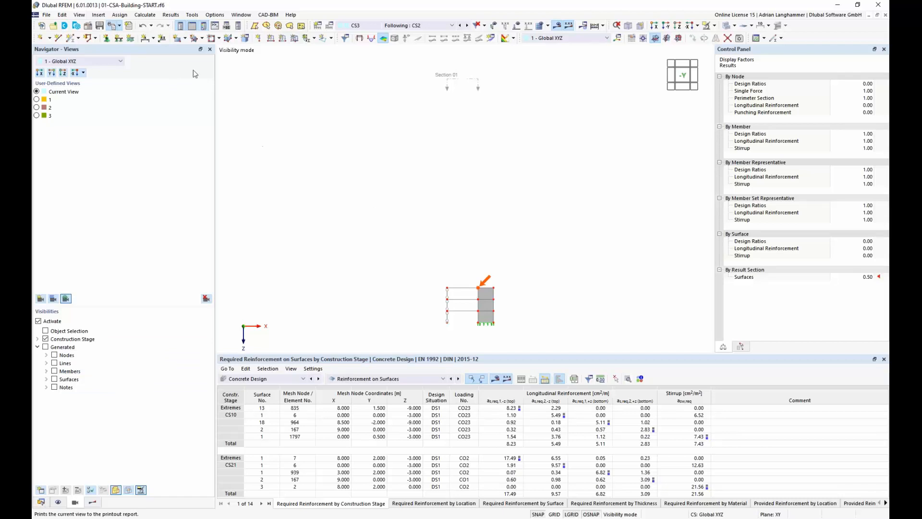
Prepare a printout graphic of the current view with a 30 % height ratio and a rotation of 90 degrees
left_click(111, 26)
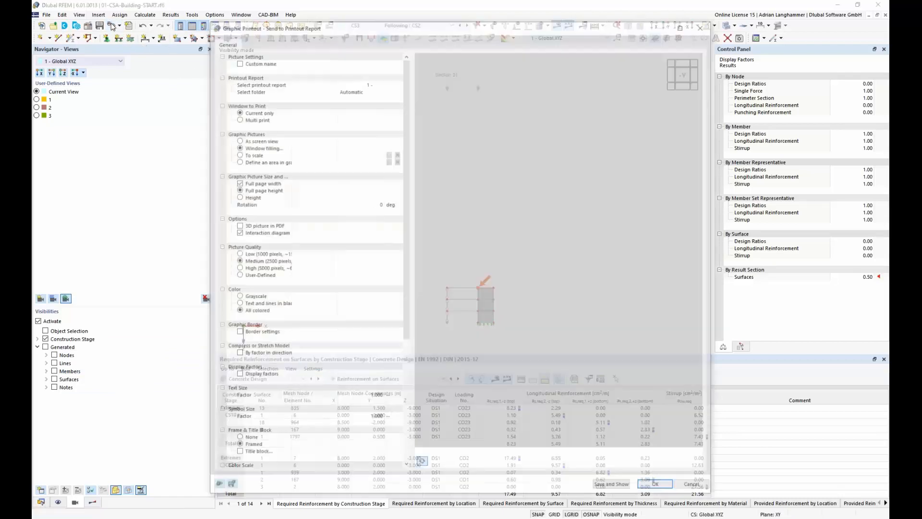
left_click_drag(393, 26, 375, 14)
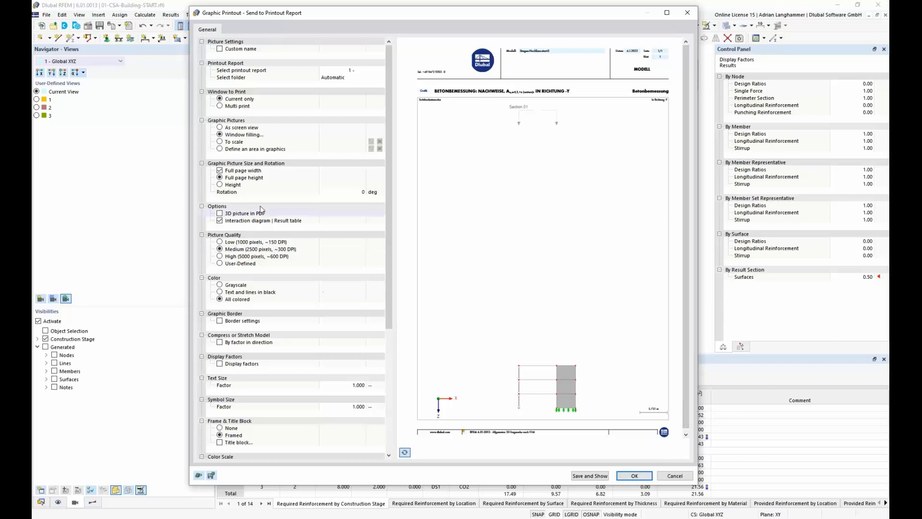
left_click(220, 185)
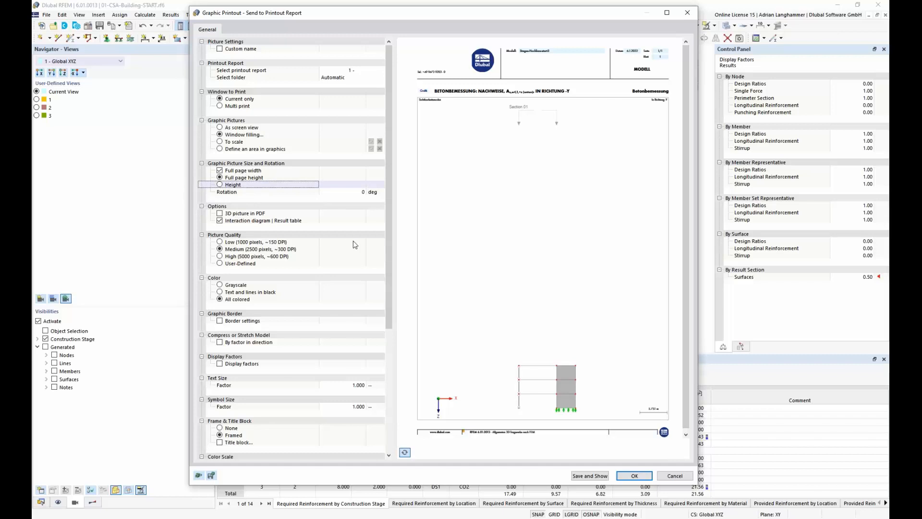
left_click(260, 184)
type("30")
key("Return")
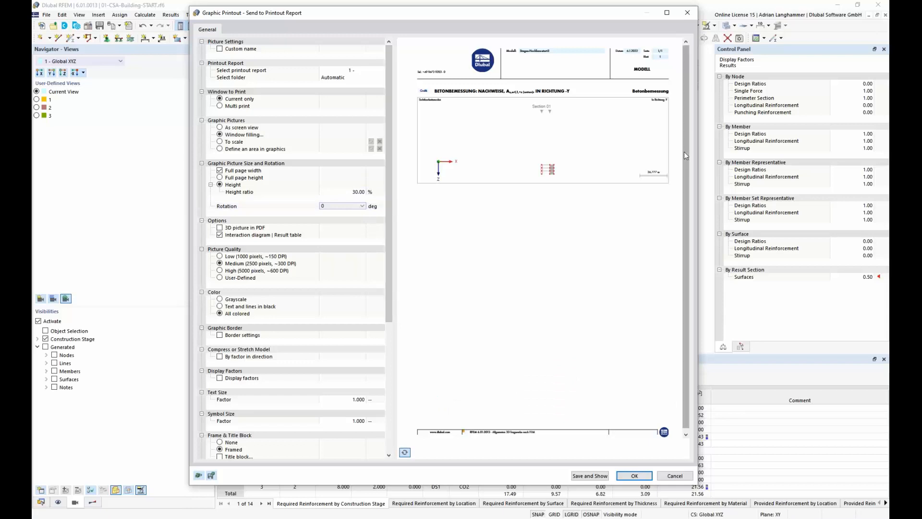
left_click(342, 205)
left_click(349, 223)
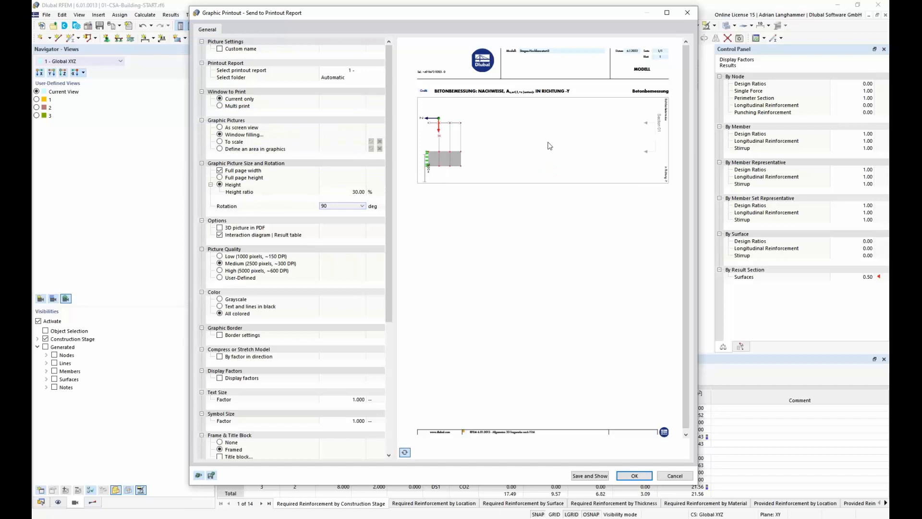
Send user-defined views 1, 2 and 3 to the printout report with Multi print, excluding the current view
left_click(237, 107)
left_click(274, 106)
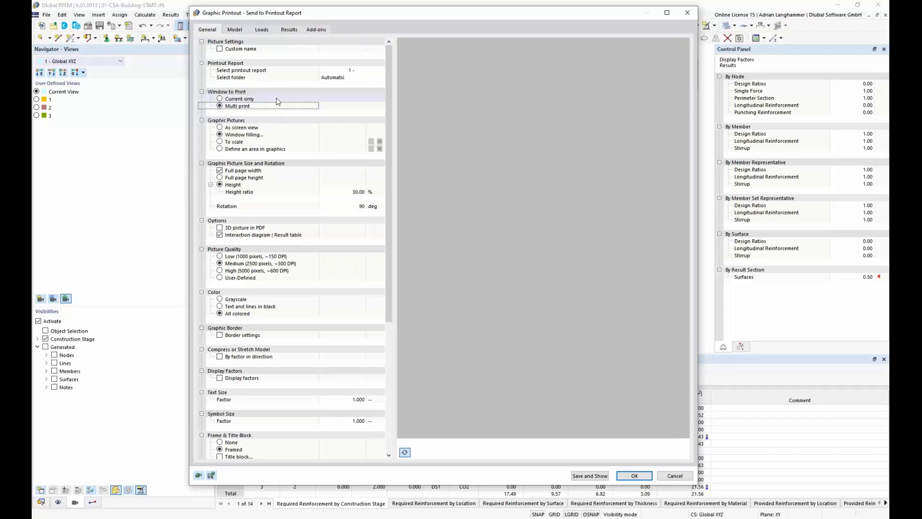
left_click(236, 30)
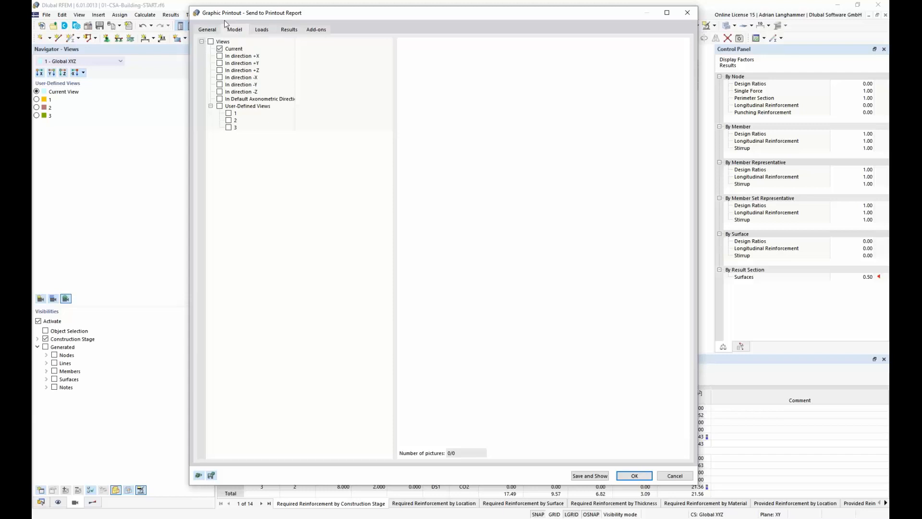
left_click(220, 49)
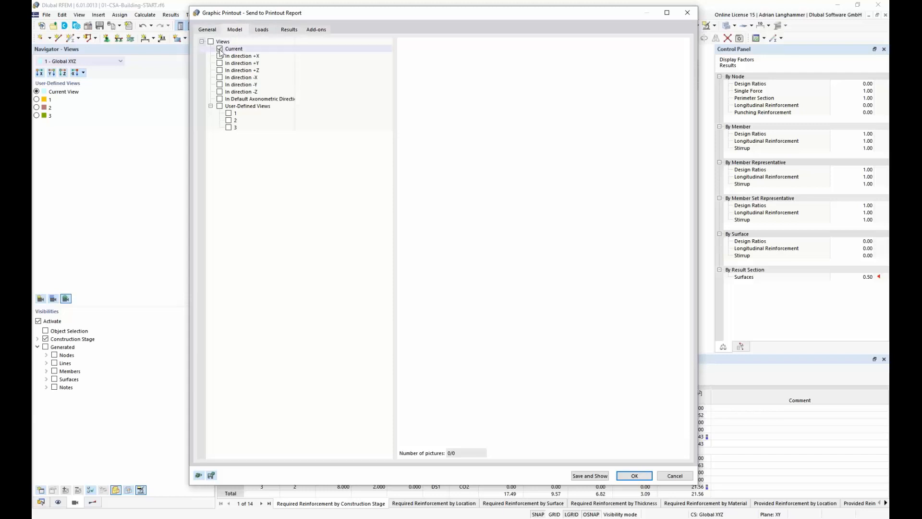
left_click(228, 114)
left_click(229, 120)
left_click(230, 128)
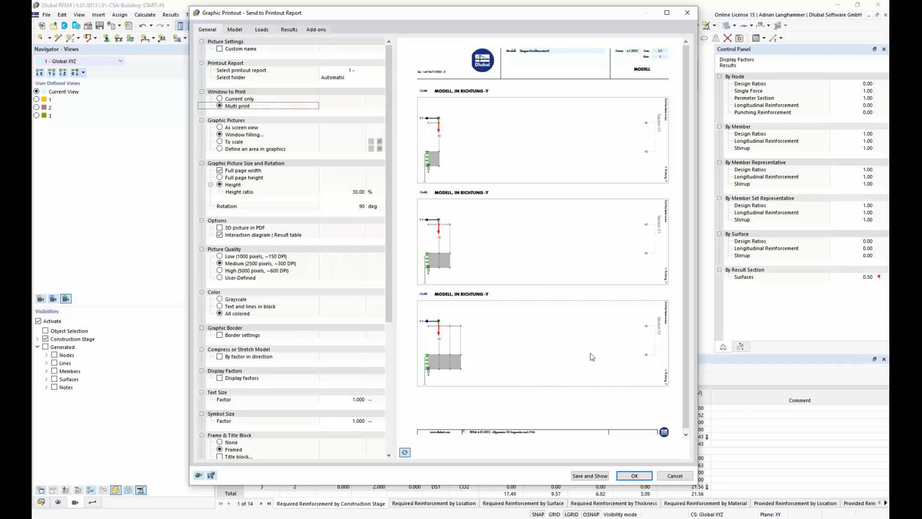
left_click_drag(454, 16, 459, 14)
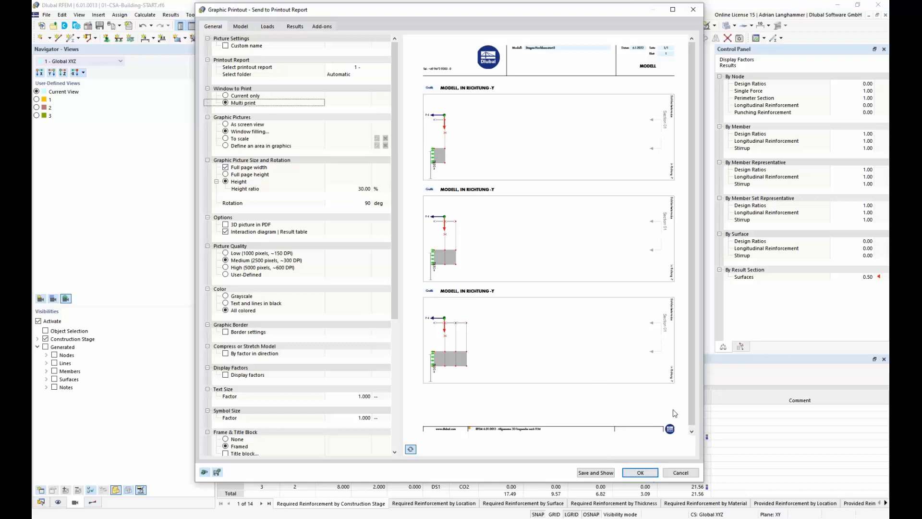
left_click(641, 473)
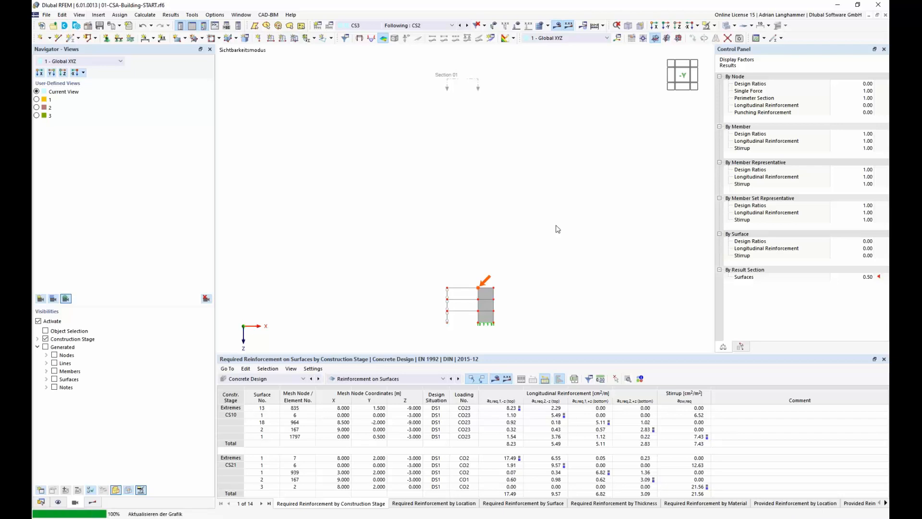
Open printout report 1 and review the model graphics of the three user-defined views
left_click(41, 502)
left_click(98, 345)
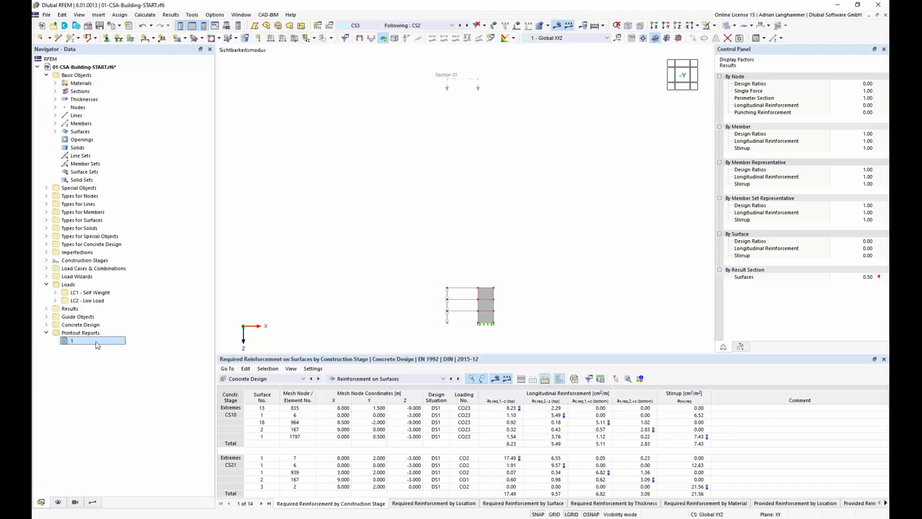
double_click(80, 338)
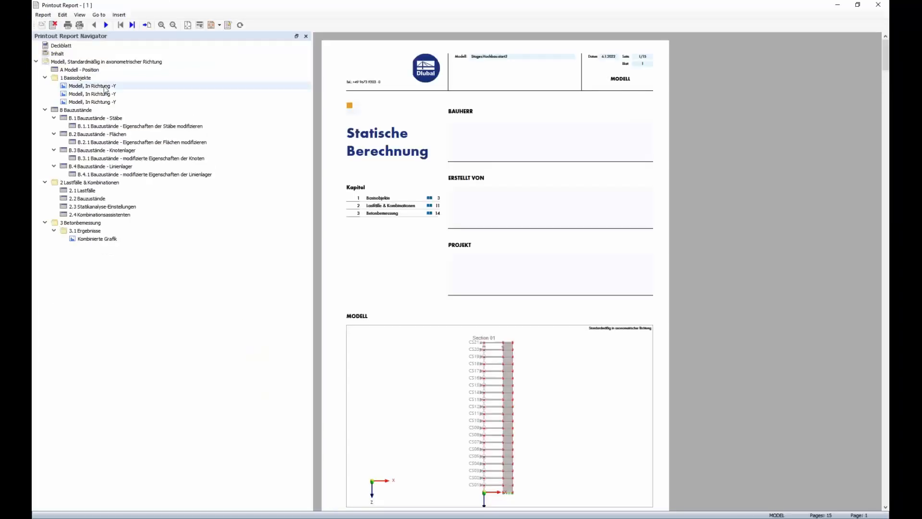
left_click(105, 86)
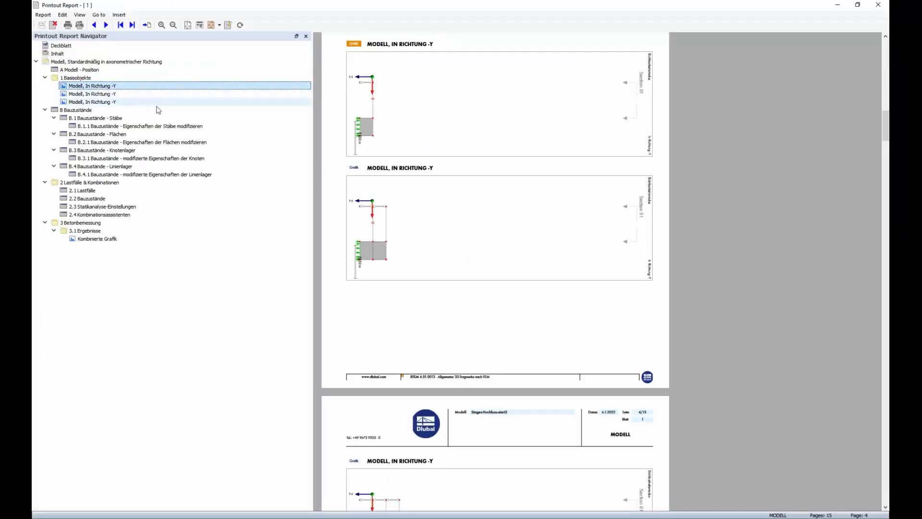
scroll(361, 181, "up", 3)
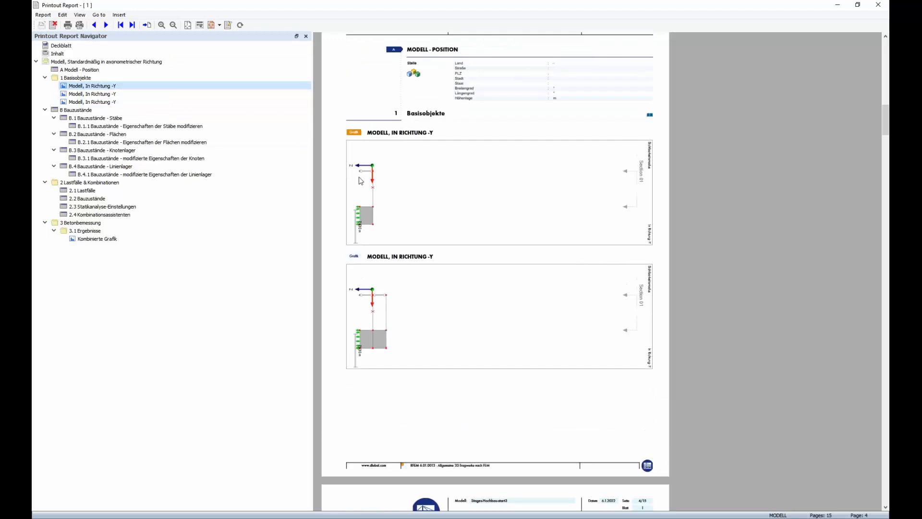
scroll(361, 181, "down", 1)
Make the first model graphic start on a new page, and close the report after checking the combined graphic
right_click(93, 87)
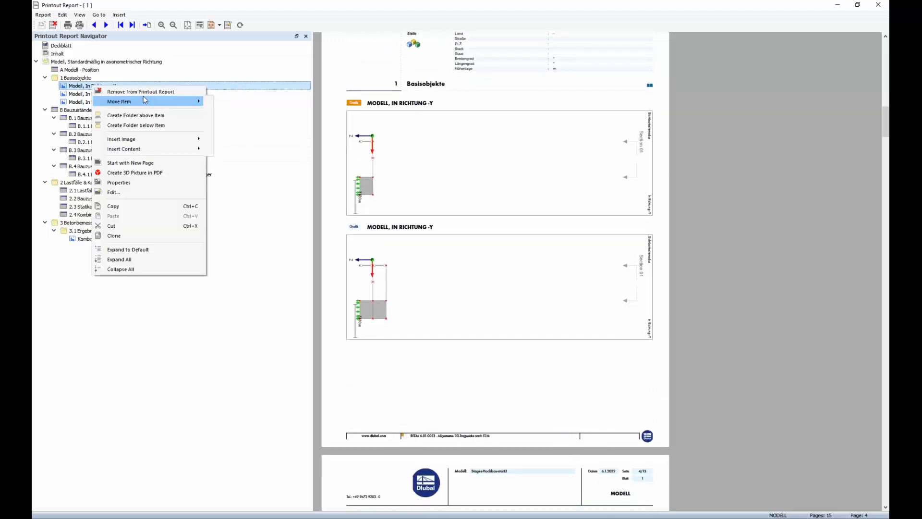
mouse_move(144, 100)
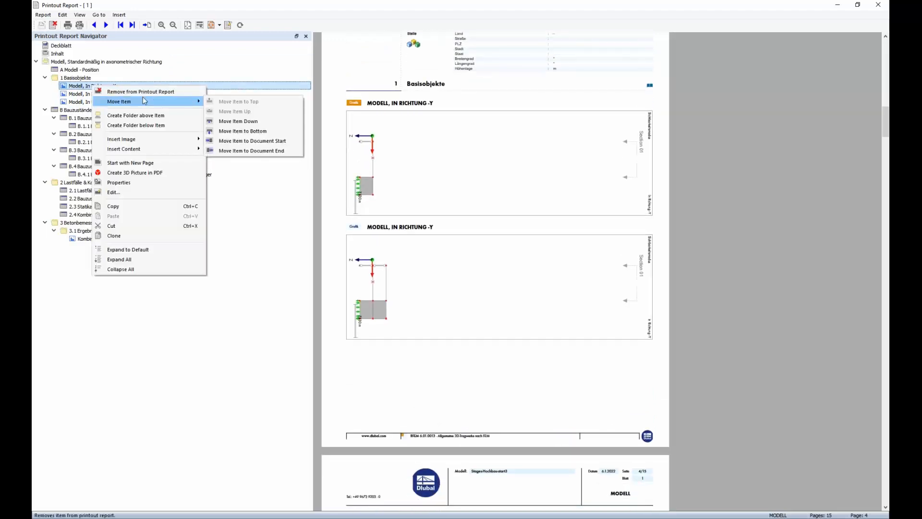
left_click(129, 163)
left_click(173, 87)
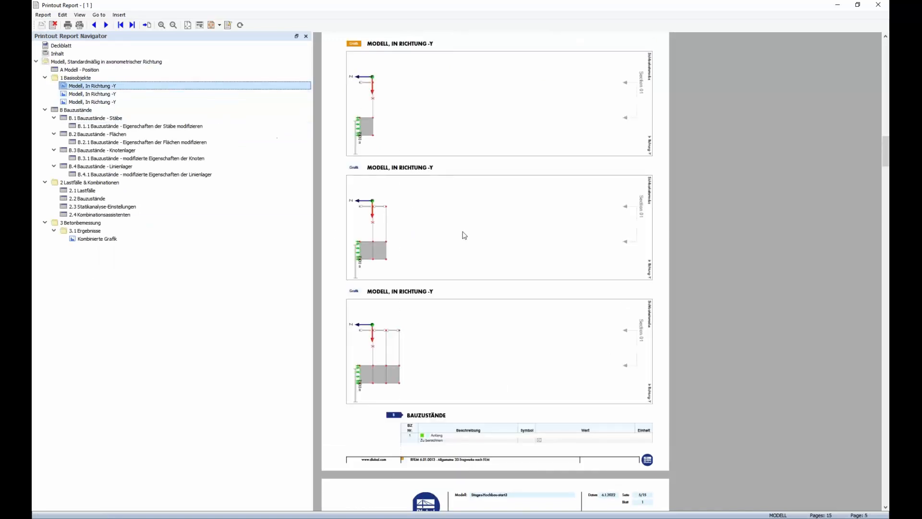
left_click(130, 240)
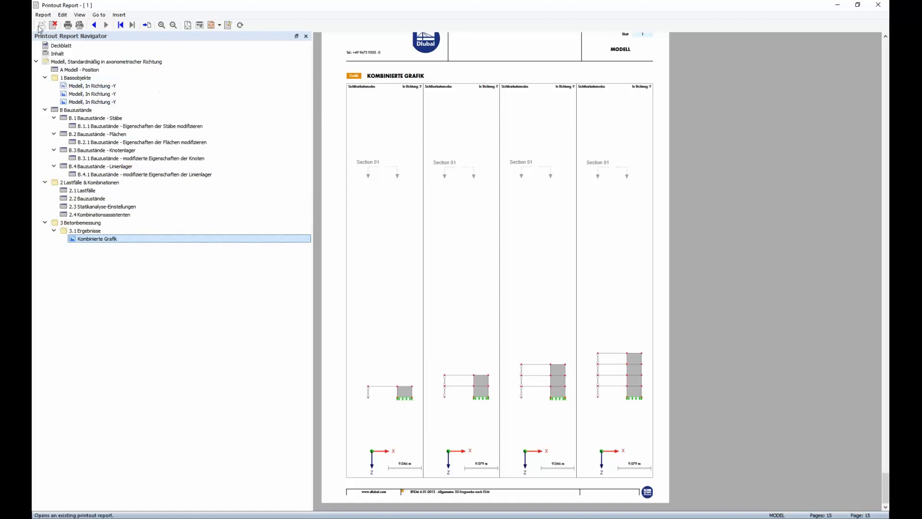
left_click(878, 4)
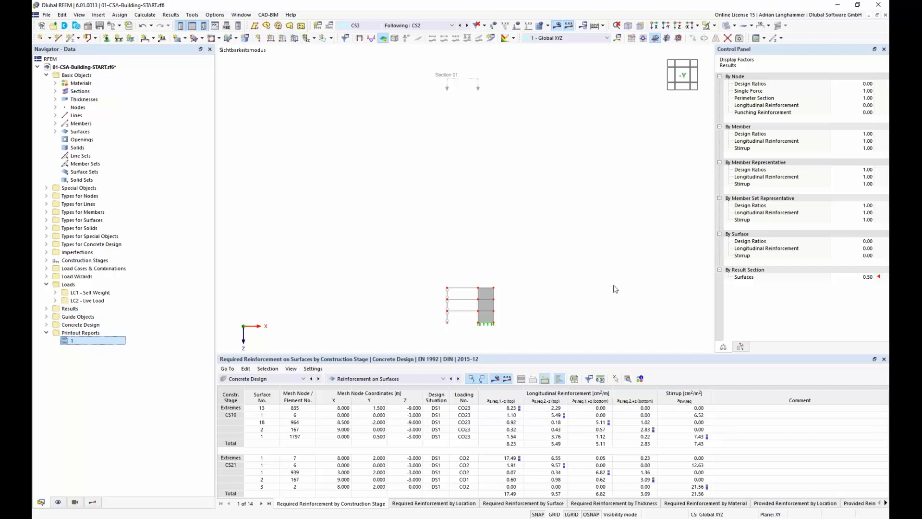
middle_click_drag(551, 235, 546, 234)
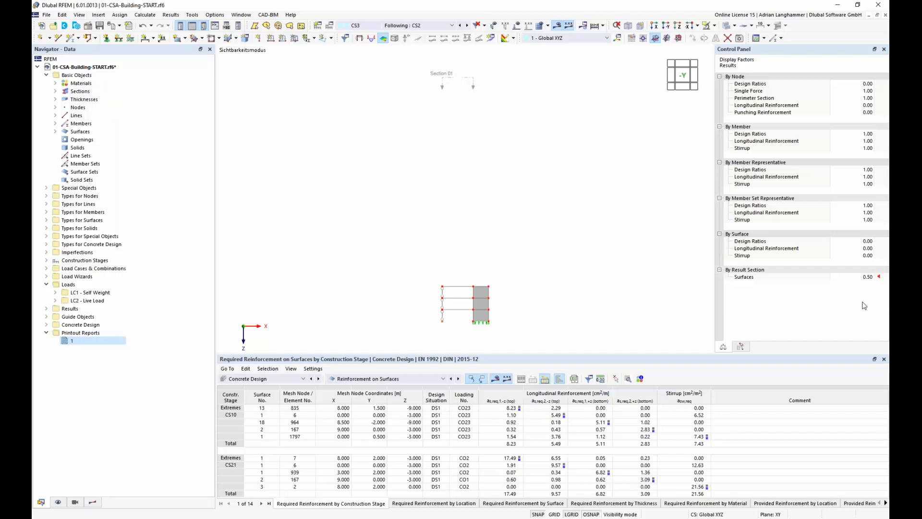
middle_click_drag(419, 299, 408, 299)
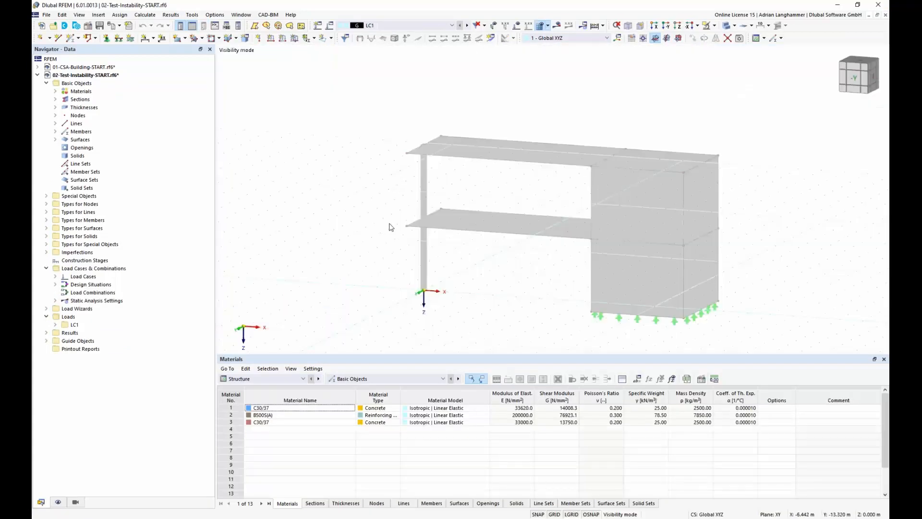
middle_click_drag(392, 224, 369, 206)
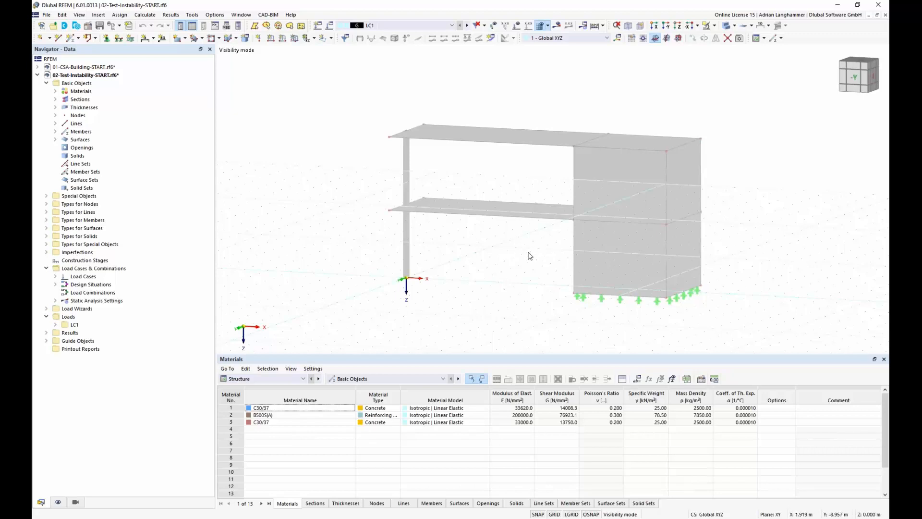
middle_click_drag(529, 255, 504, 251)
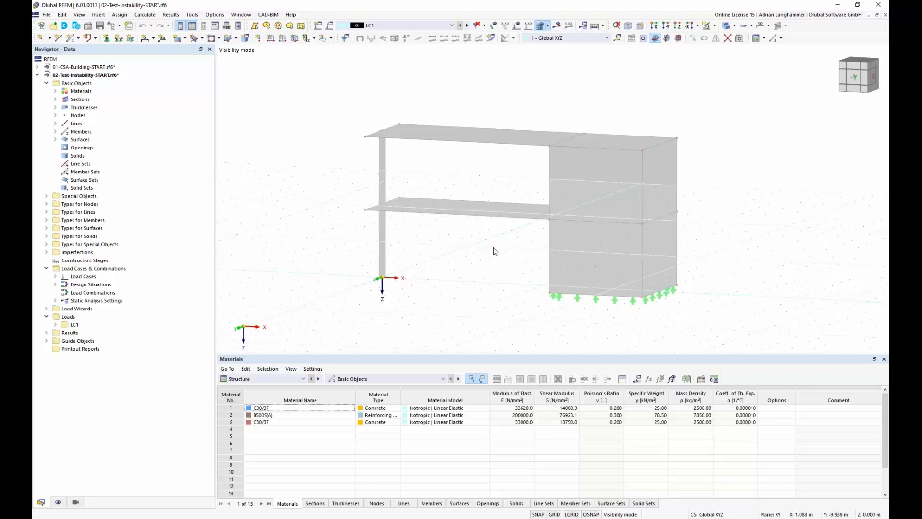
middle_click_drag(449, 247, 431, 241)
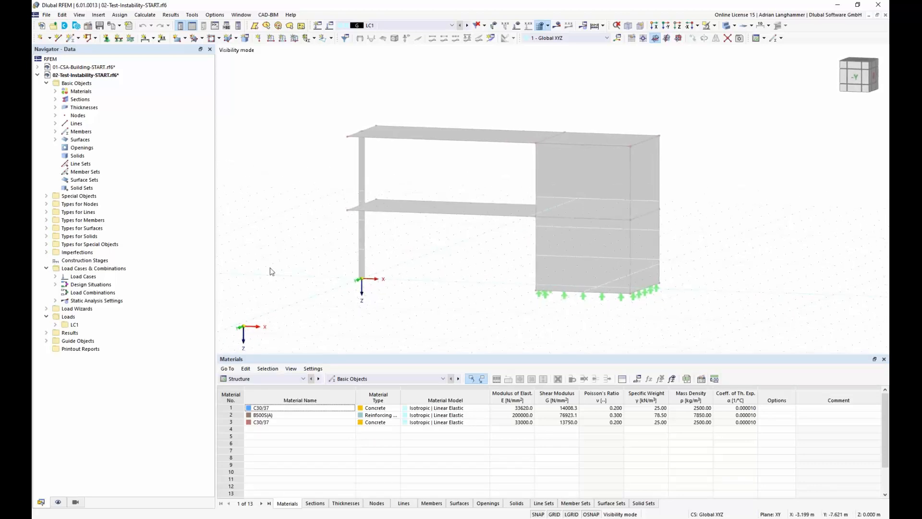
Create construction stage CS1 with member and surface changes enabled, and add the lower column, member 1
right_click(98, 263)
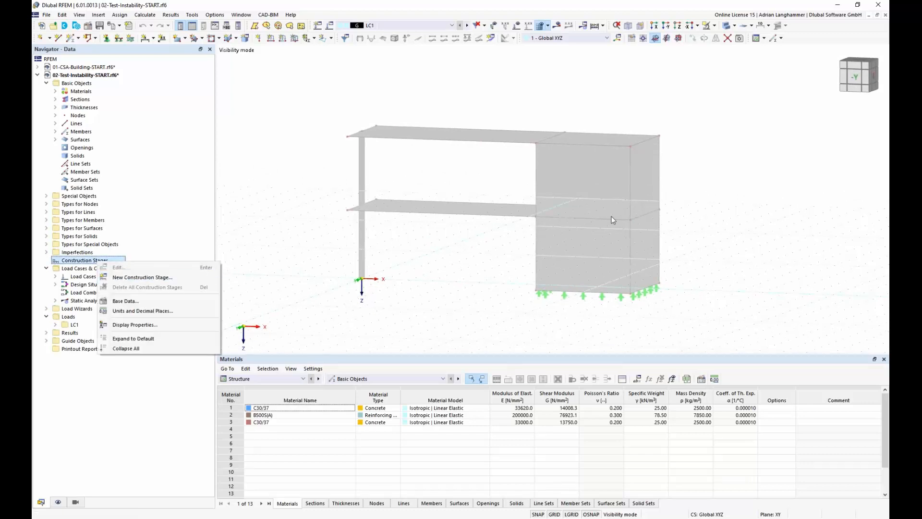
left_click(170, 278)
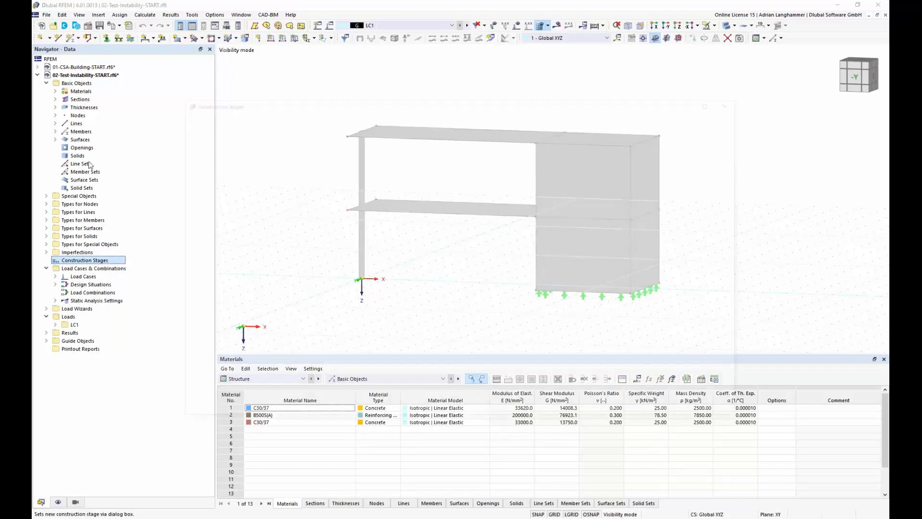
left_click(317, 194)
left_click(318, 203)
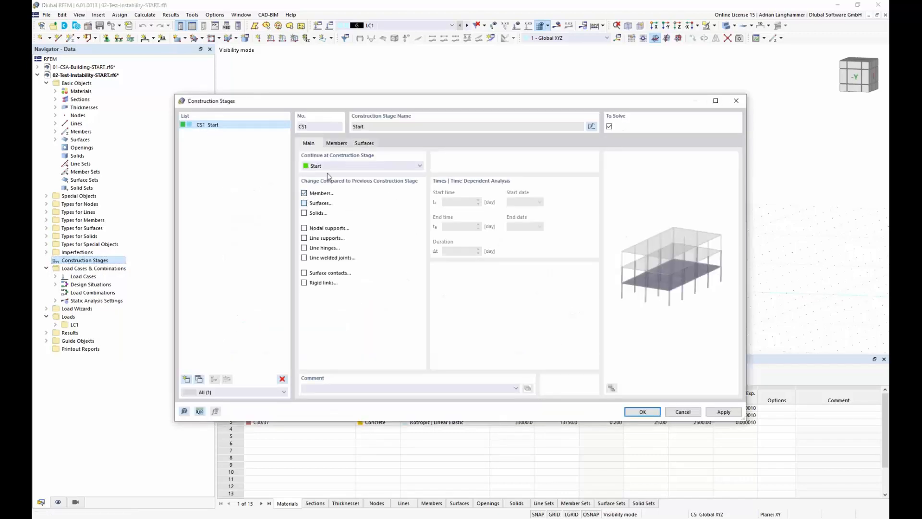
left_click(337, 143)
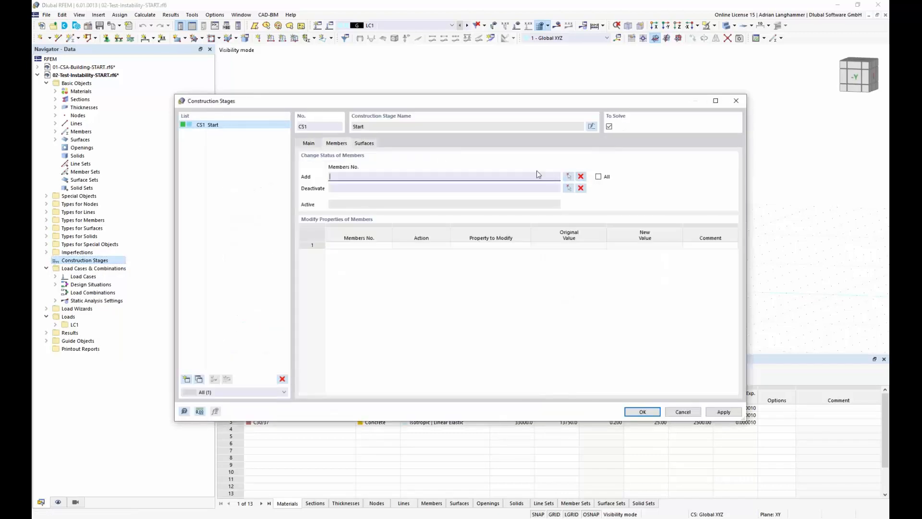
left_click(567, 177)
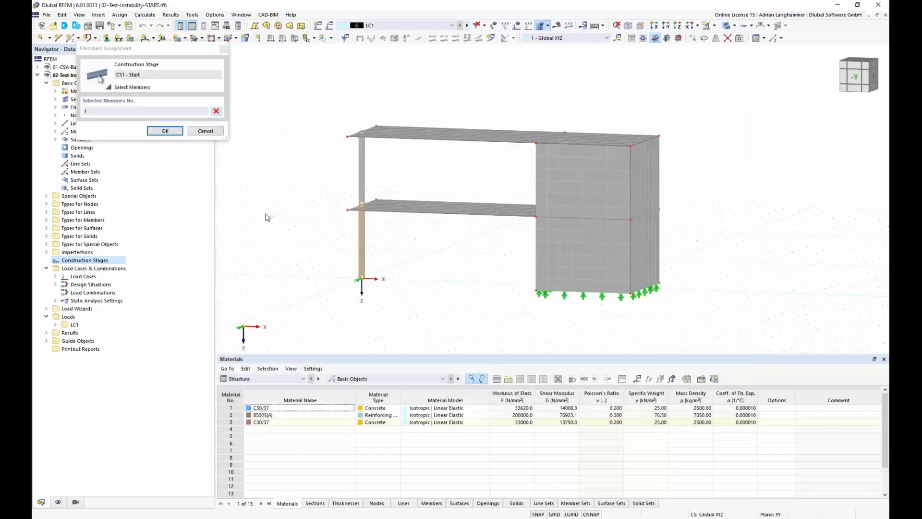
left_click(165, 130)
Add surfaces 1-6 to construction stage CS1 by selecting the lower storey in the model
left_click(364, 143)
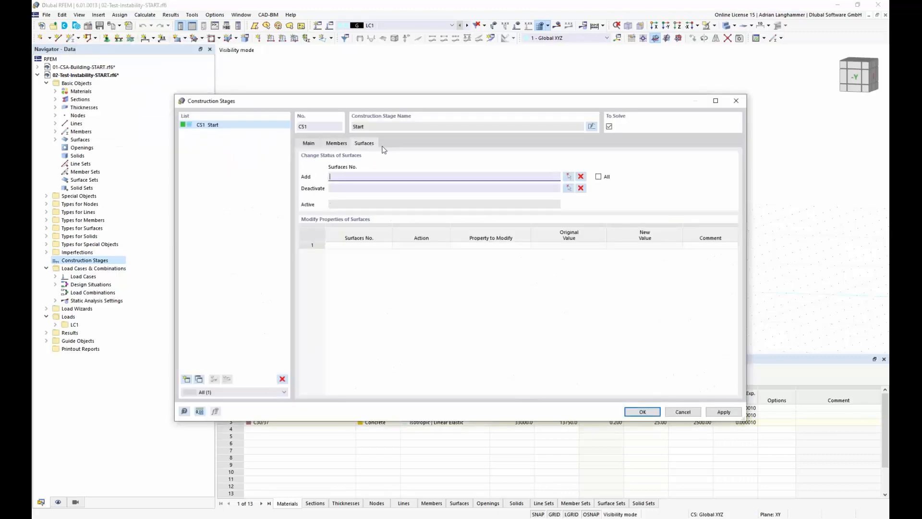
left_click(570, 177)
left_click_drag(312, 191, 737, 334)
left_click(183, 142)
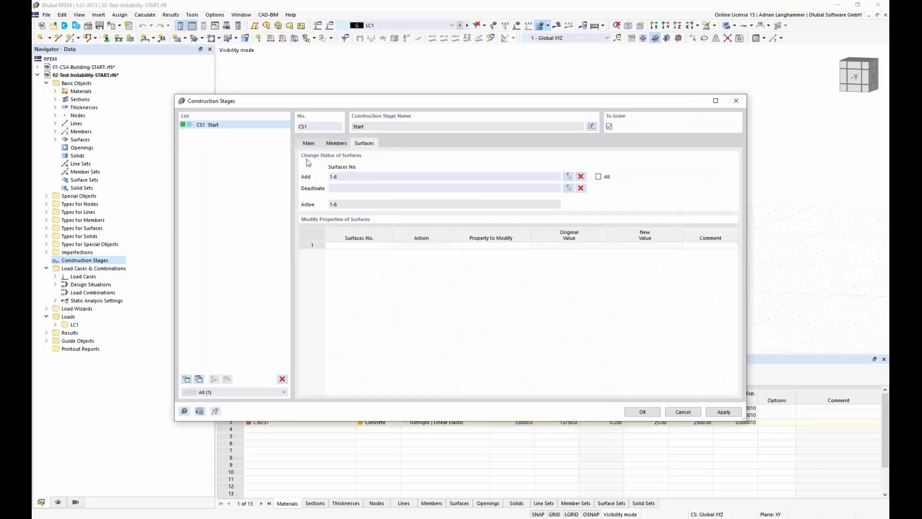
Enable nodal and line support changes for construction stage CS1 and add all supports of both types
left_click(309, 143)
left_click(304, 228)
left_click(304, 237)
left_click(395, 144)
left_click(598, 176)
left_click(438, 144)
left_click(598, 177)
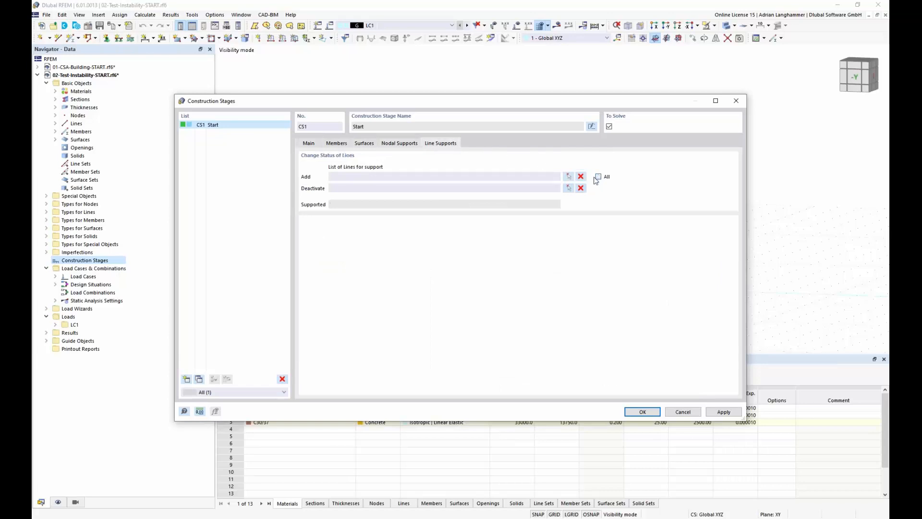
Add construction stage CS2 following CS1, with its nodal and line support changes disabled
left_click(187, 380)
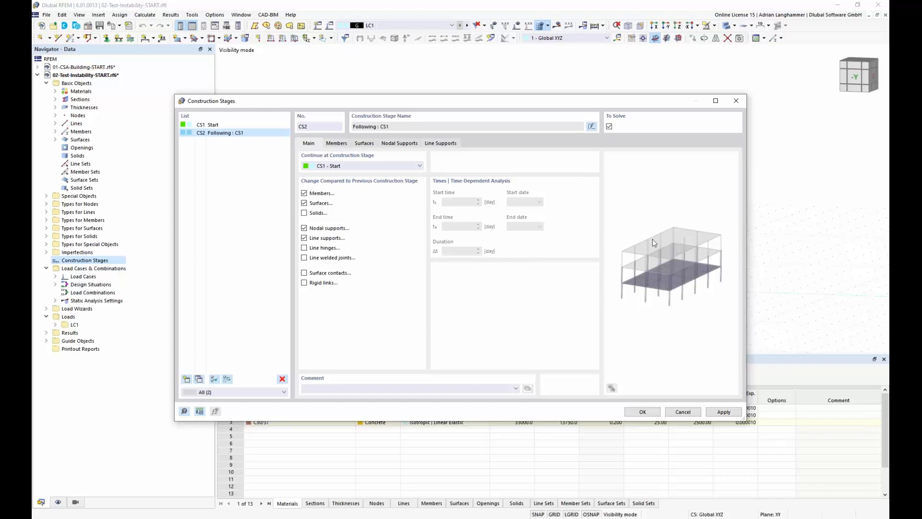
left_click(305, 228)
left_click(304, 238)
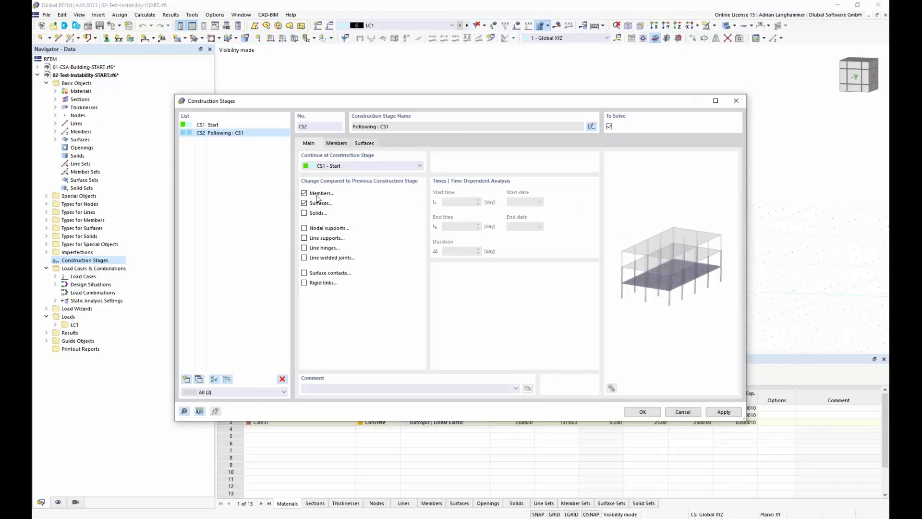
Add the upper column, member 2, to construction stage CS2 by picking it in the model
left_click(337, 143)
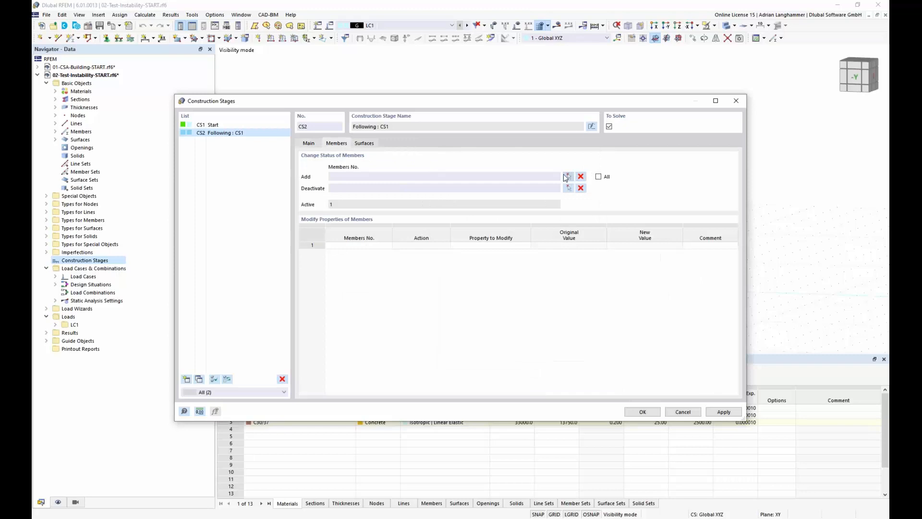
left_click(568, 176)
left_click(362, 171)
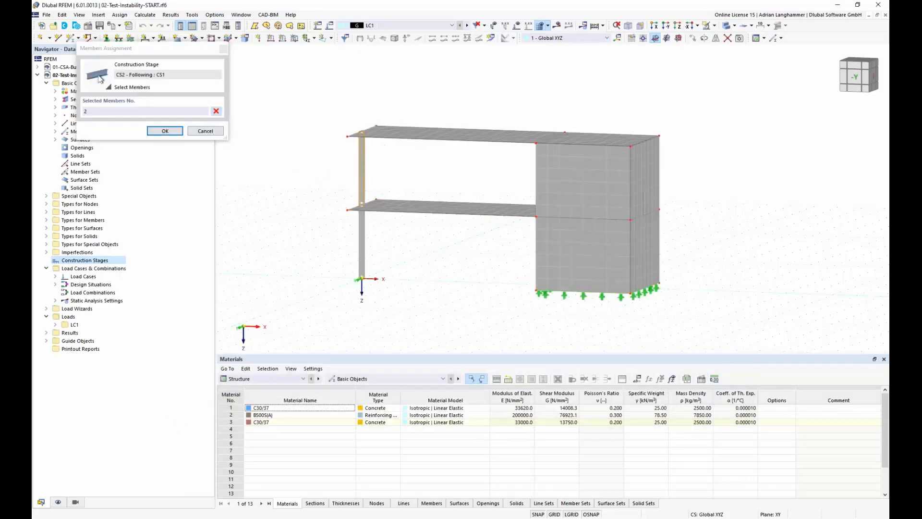
left_click(165, 131)
Add the upper-storey wall surfaces 9-12 to construction stage CS2, leaving out the upper slab, and accept the construction stages
left_click(365, 143)
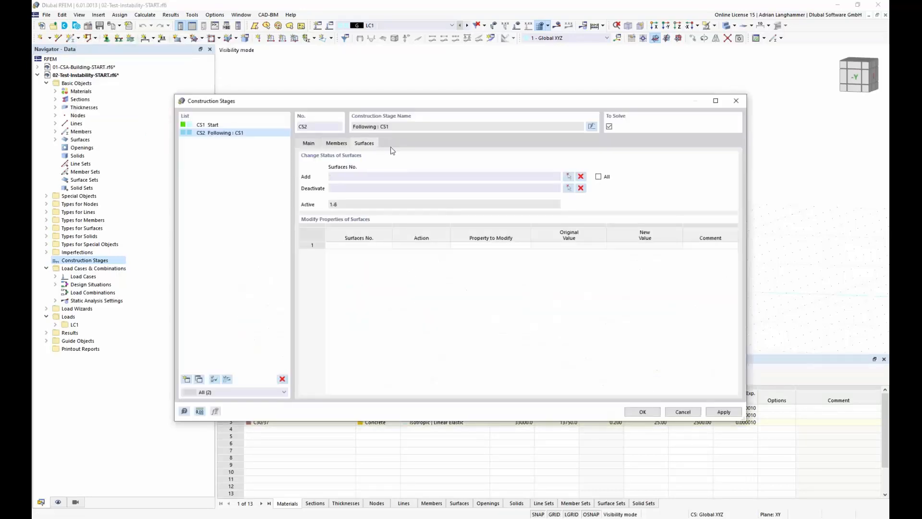
left_click(569, 177)
left_click_drag(702, 182, 475, 169)
middle_click_drag(474, 170, 490, 183, "ctrl")
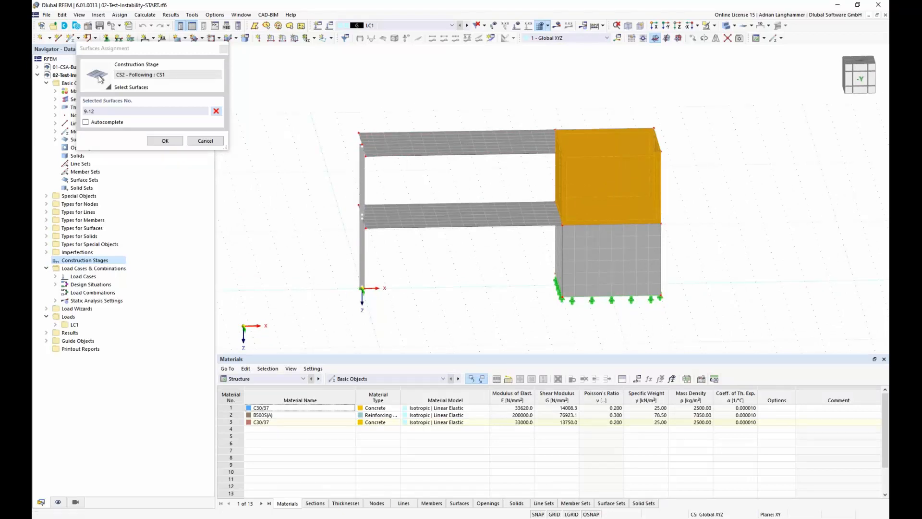
middle_click_drag(418, 179, 440, 187, "ctrl")
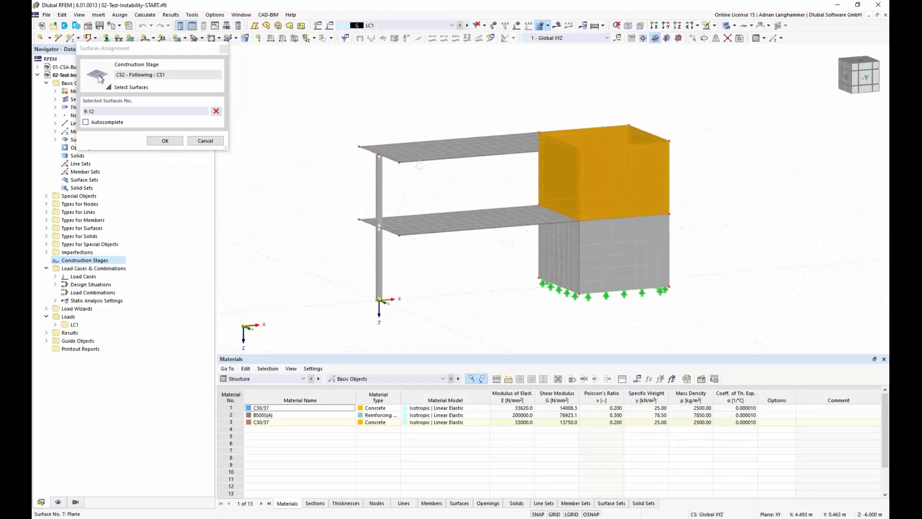
scroll(407, 189, "up", 3)
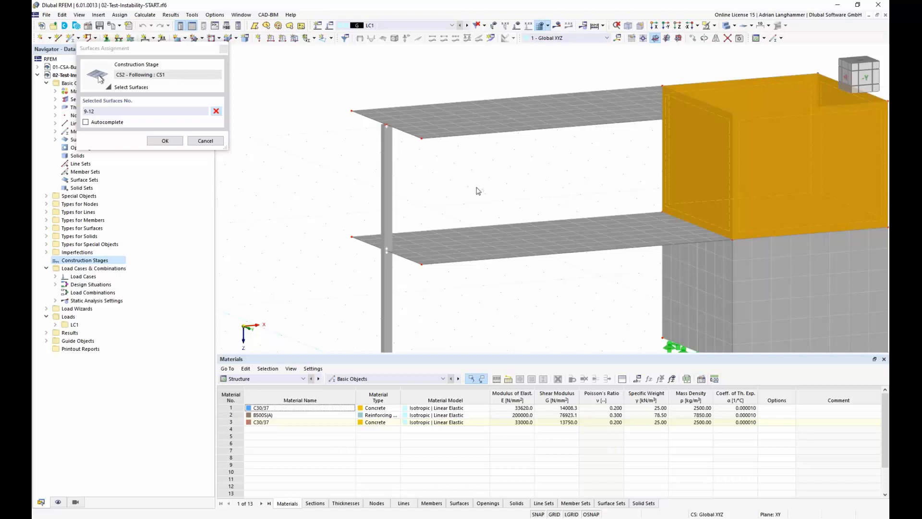
middle_click_drag(470, 115, 489, 193, "ctrl")
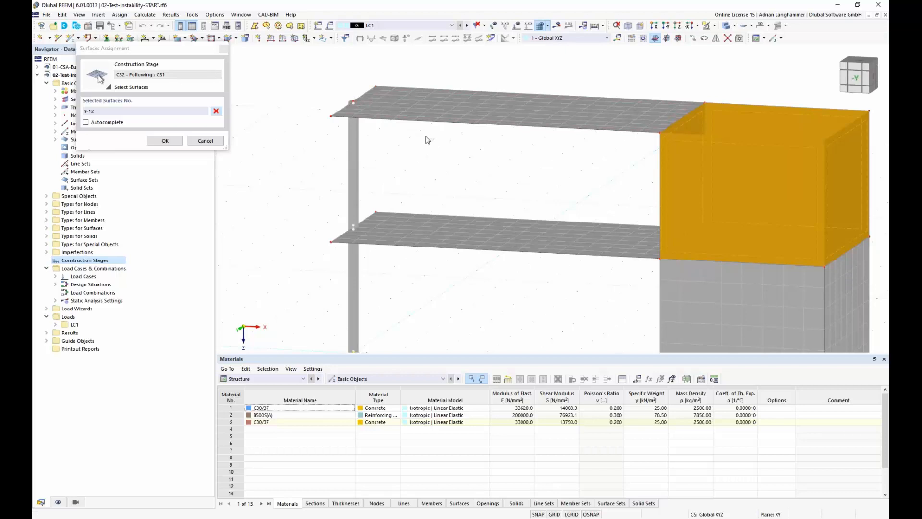
left_click(165, 140)
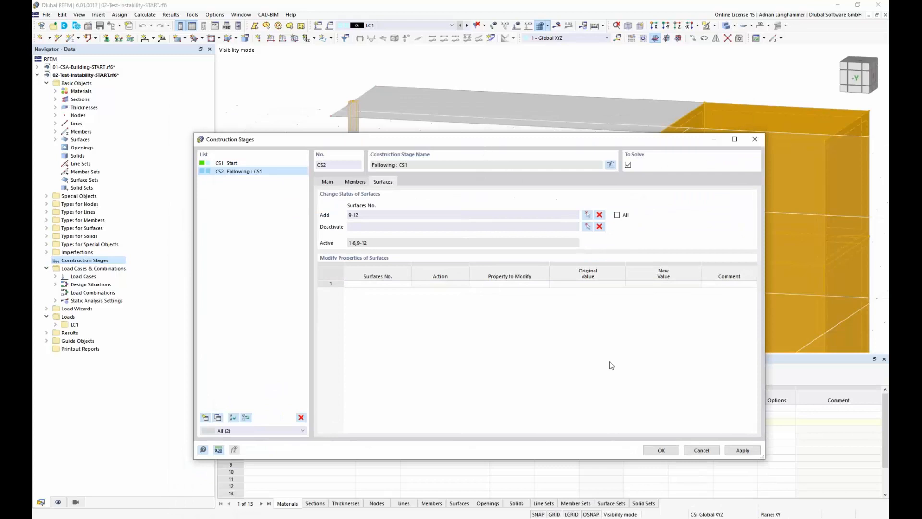
left_click(659, 450)
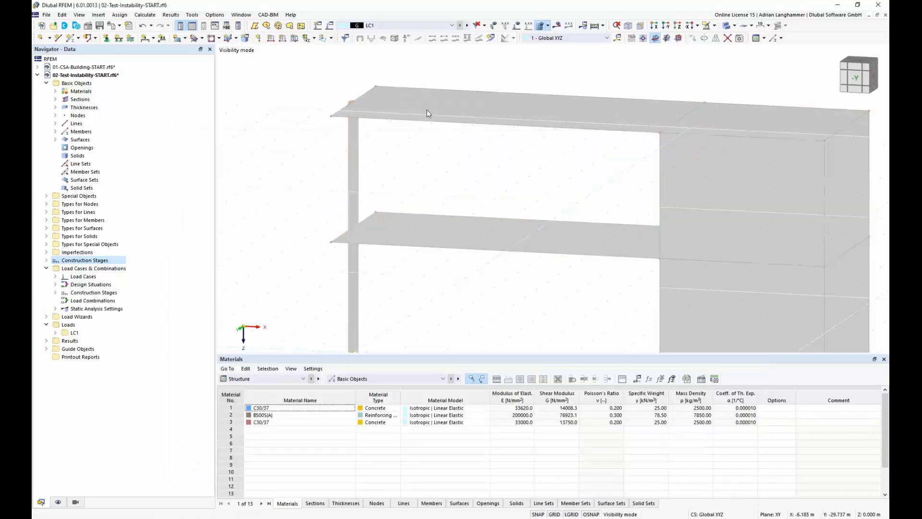
Make construction stage CS2 active, calculate its results, and inspect the upper column in the model
left_click(452, 25)
left_click(436, 82)
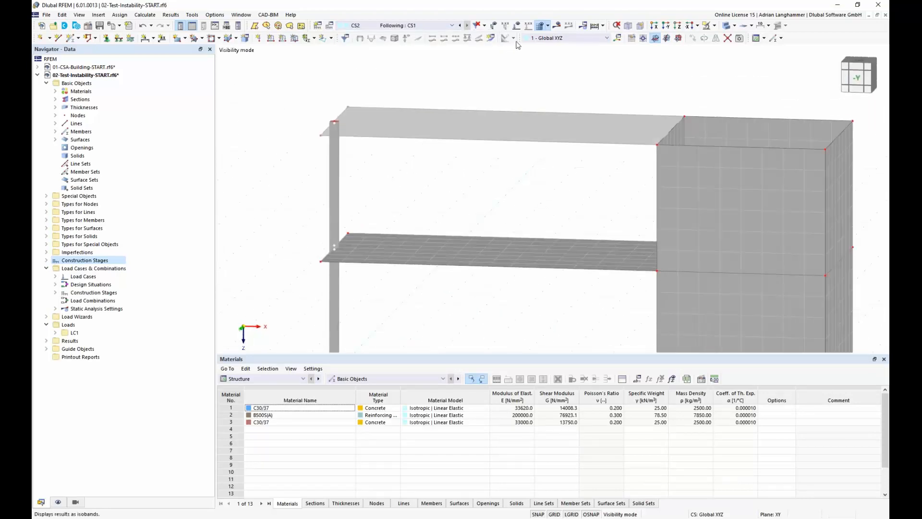
left_click(557, 25)
left_click(498, 303)
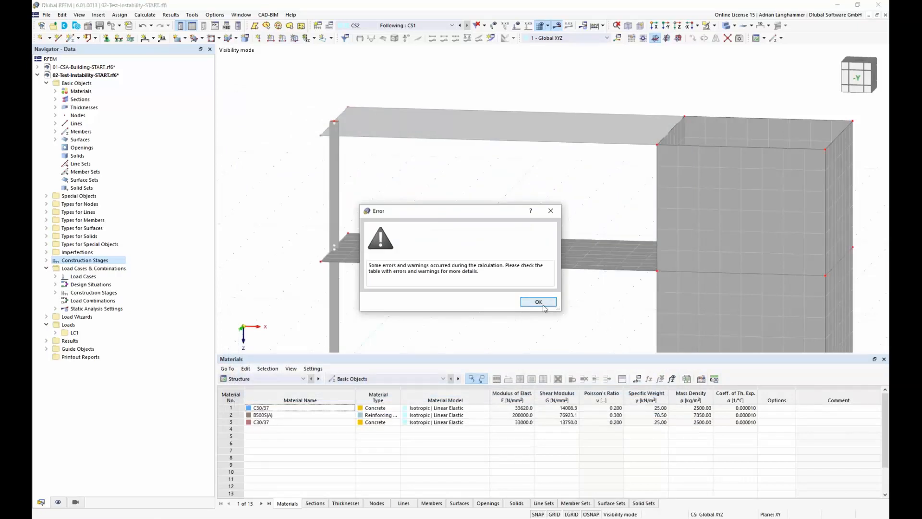
left_click(538, 302)
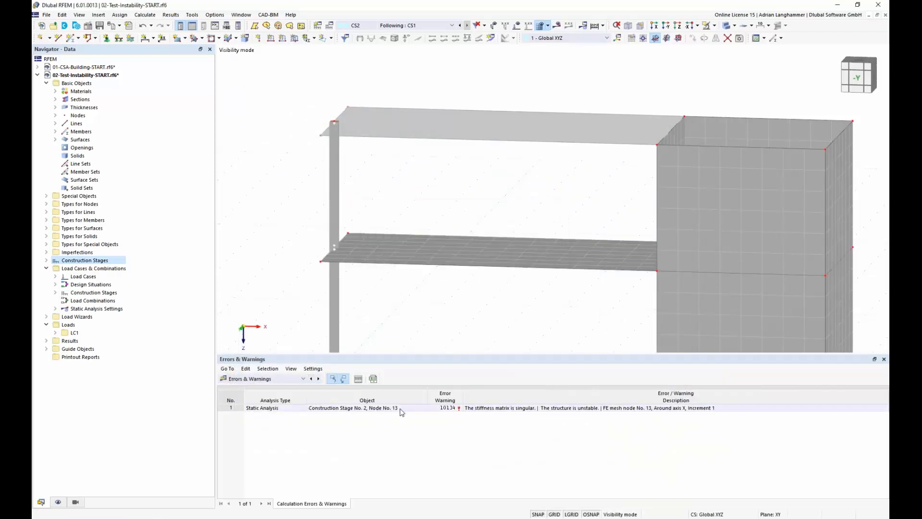
middle_click_drag(439, 211, 391, 145)
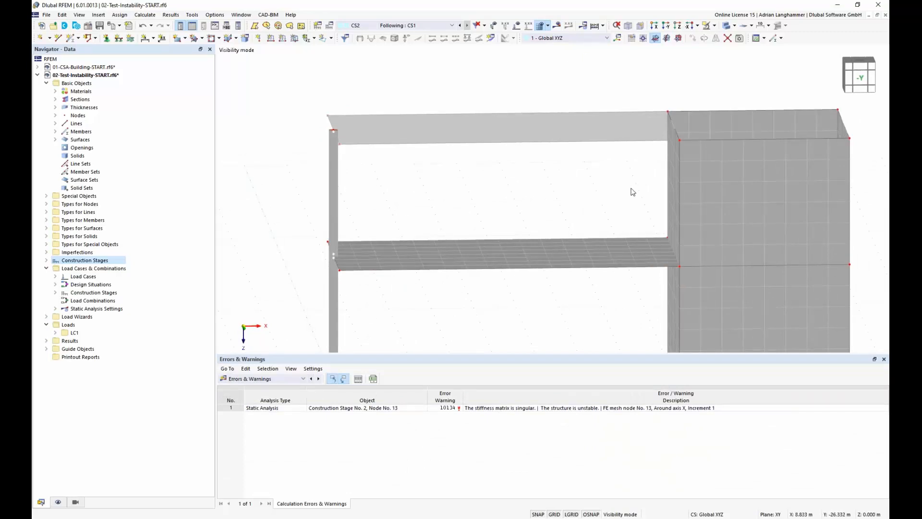
middle_click_drag(465, 197, 457, 180)
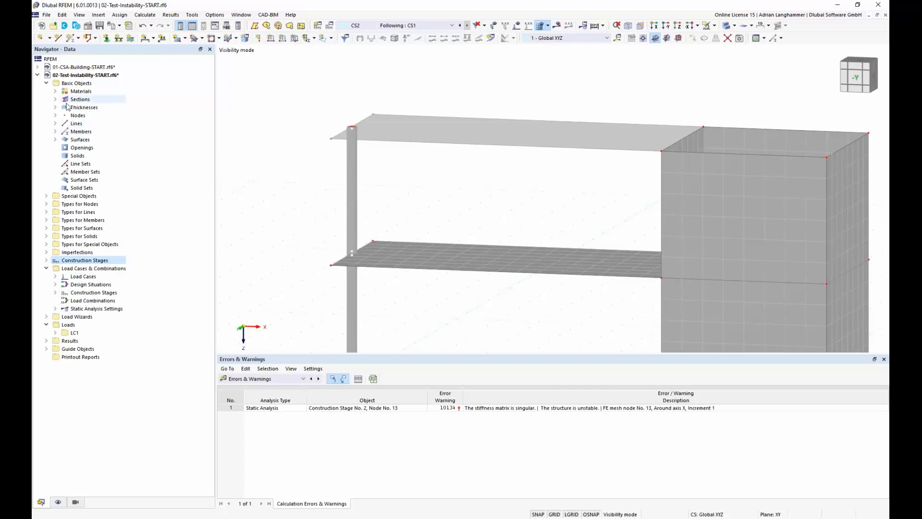
Activate the Structure Stability add-on in the base data of the 02-Test-Instability model
right_click(94, 75)
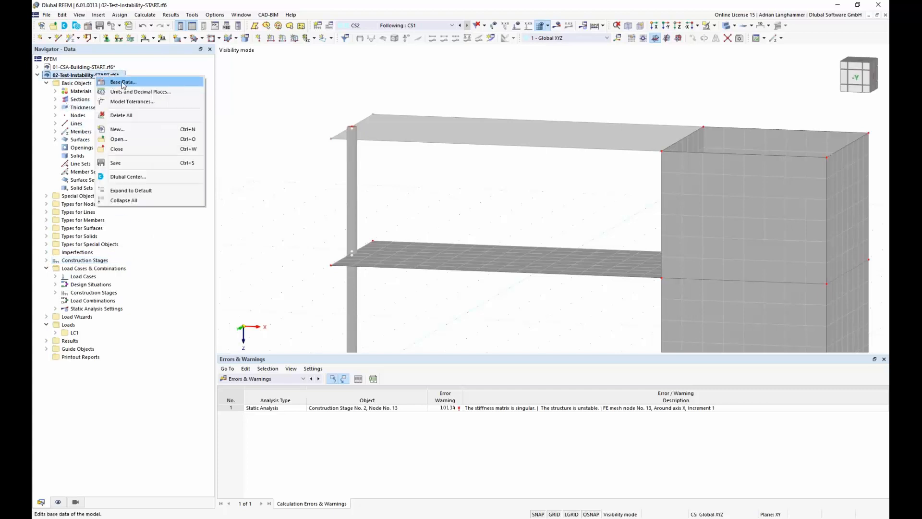
left_click(123, 82)
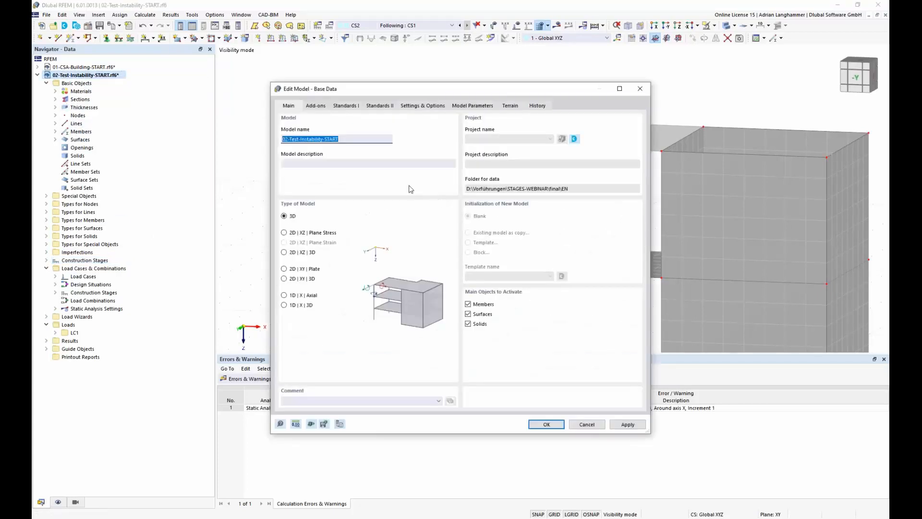
left_click(313, 107)
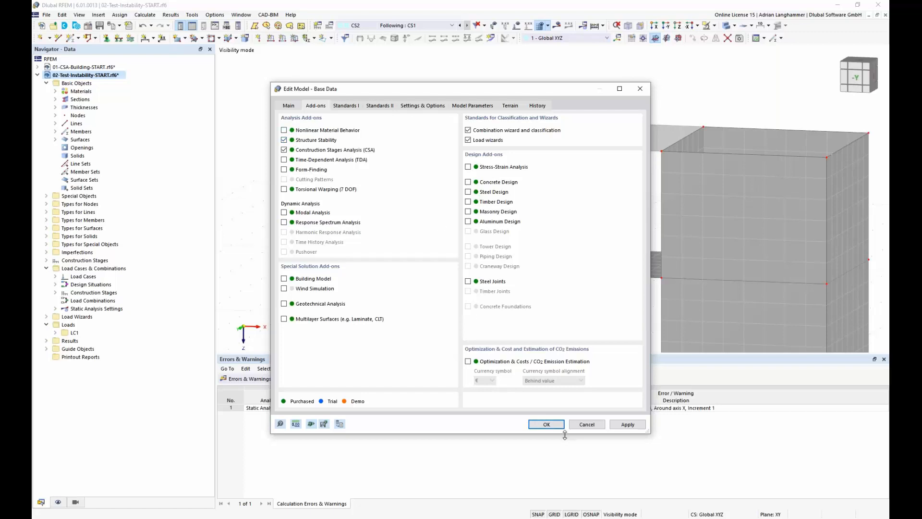
left_click(548, 425)
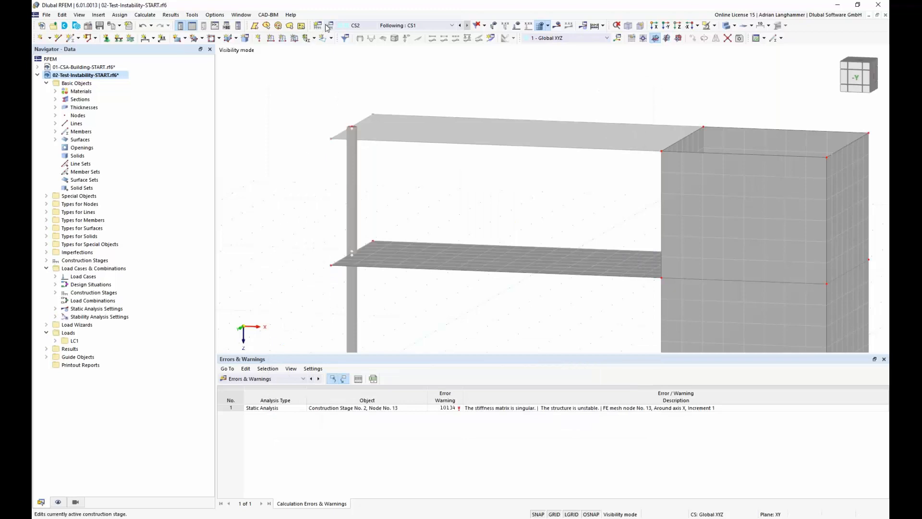
Enable stability analysis for CS2 with settings ST1, calculating without loading for the instability check by mode shape
left_click(357, 28)
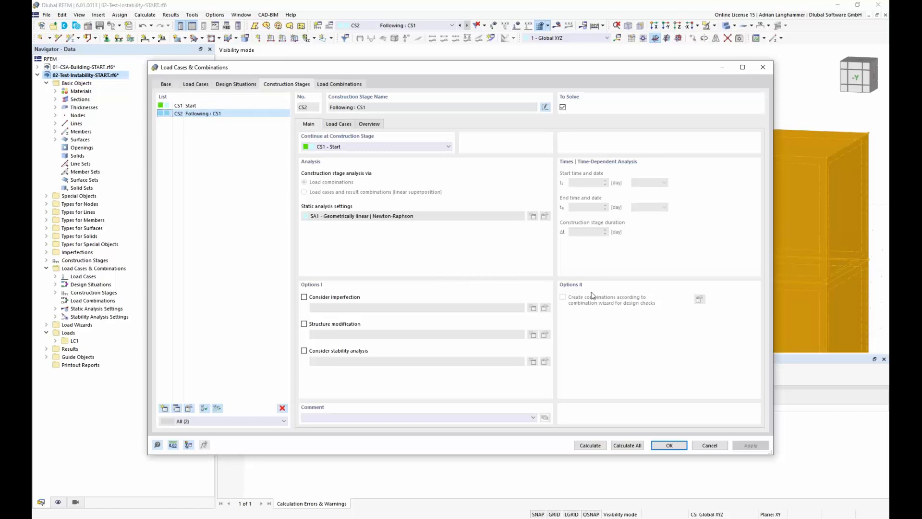
left_click(304, 351)
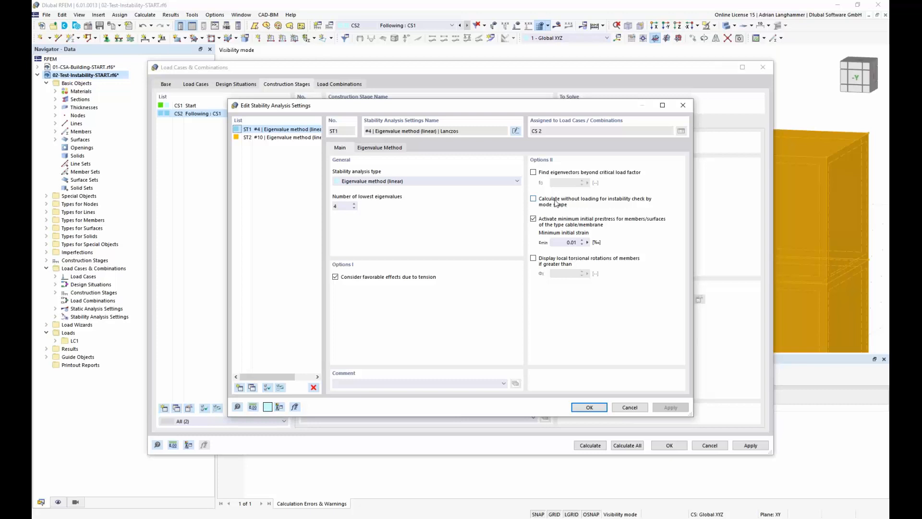
left_click(538, 202)
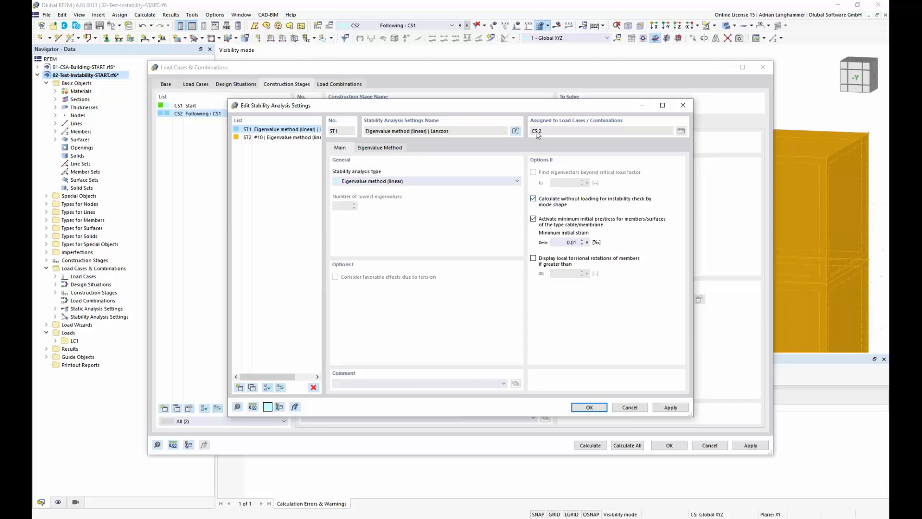
left_click_drag(538, 105, 546, 90)
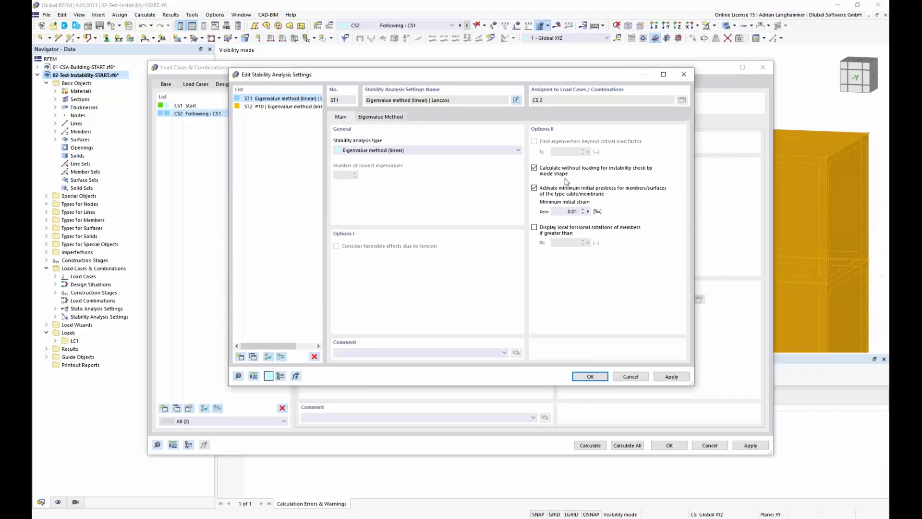
left_click(590, 376)
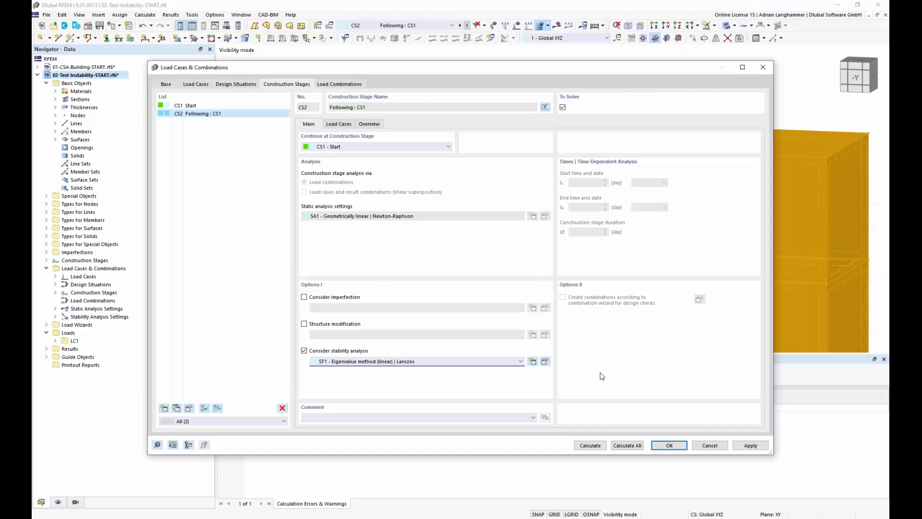
left_click(674, 445)
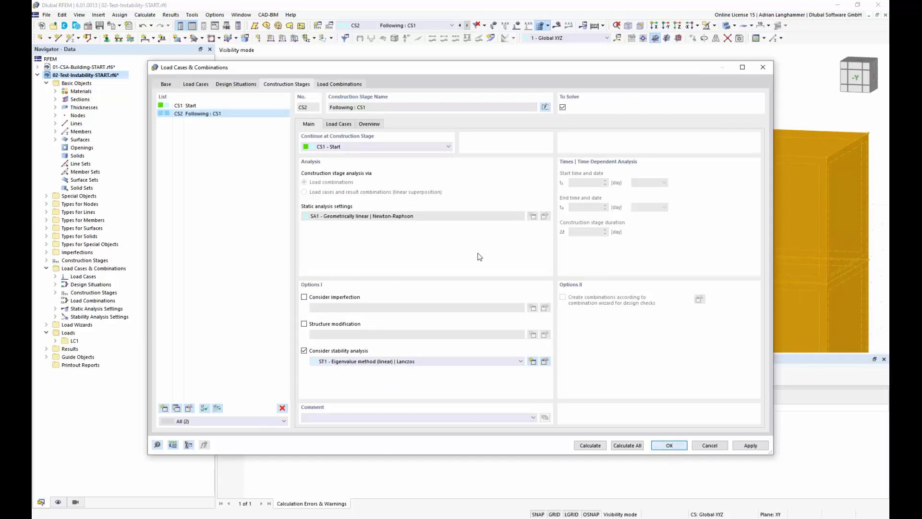
Recalculate construction stage CS2 with the stability analysis and display its mode shape
left_click(557, 26)
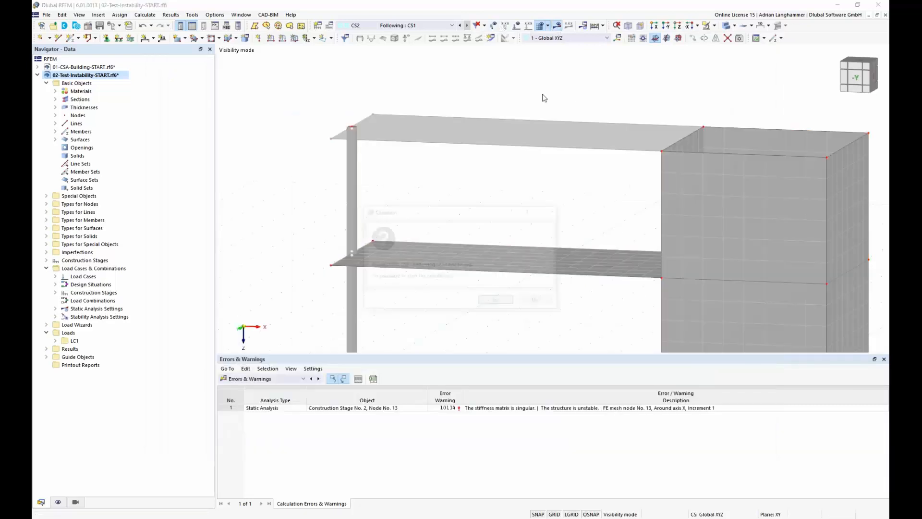
left_click(498, 301)
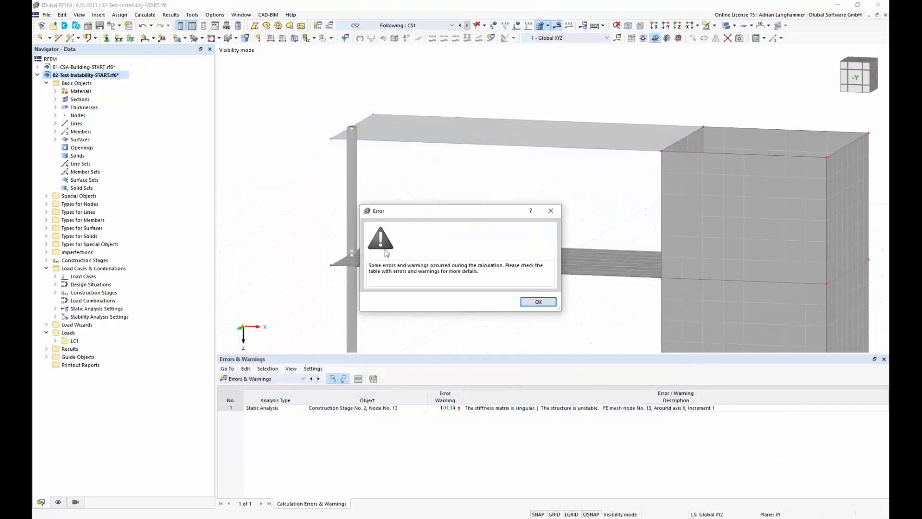
key("Return")
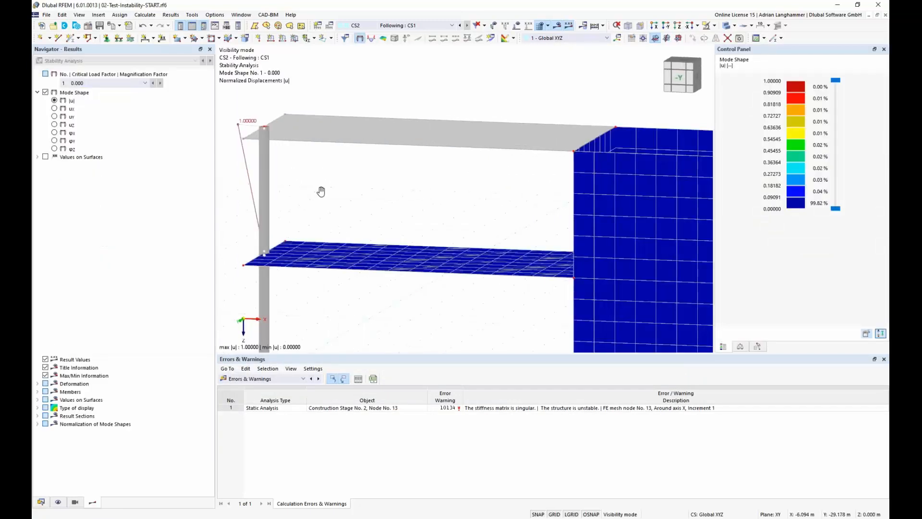
Examine the CS2 instability mode shape around the upper column and the inactive upper slab from several angles
middle_click_drag(394, 188, 424, 179, "ctrl")
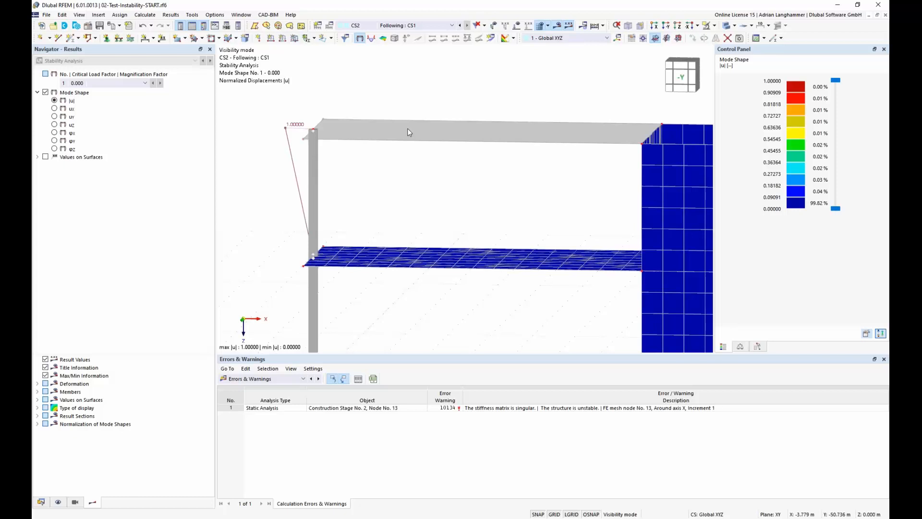
middle_click_drag(388, 192, 461, 213)
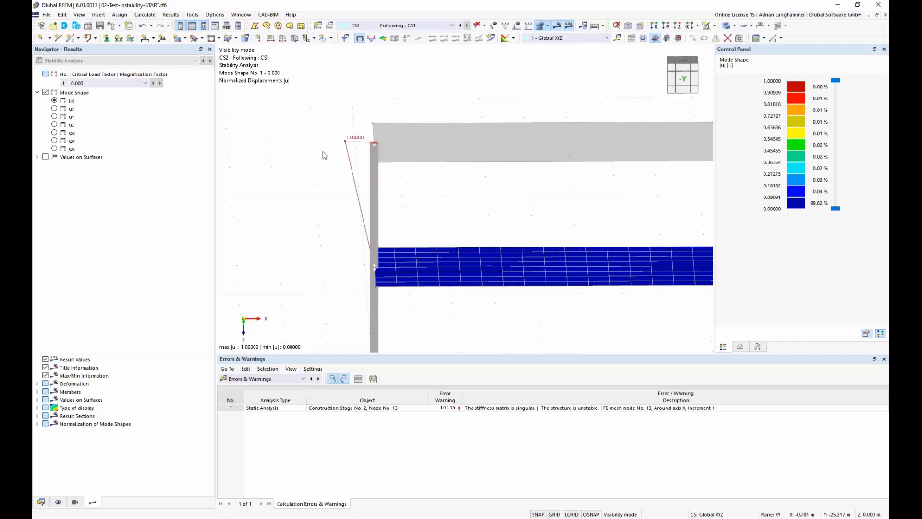
middle_click_drag(412, 200, 407, 253, "ctrl")
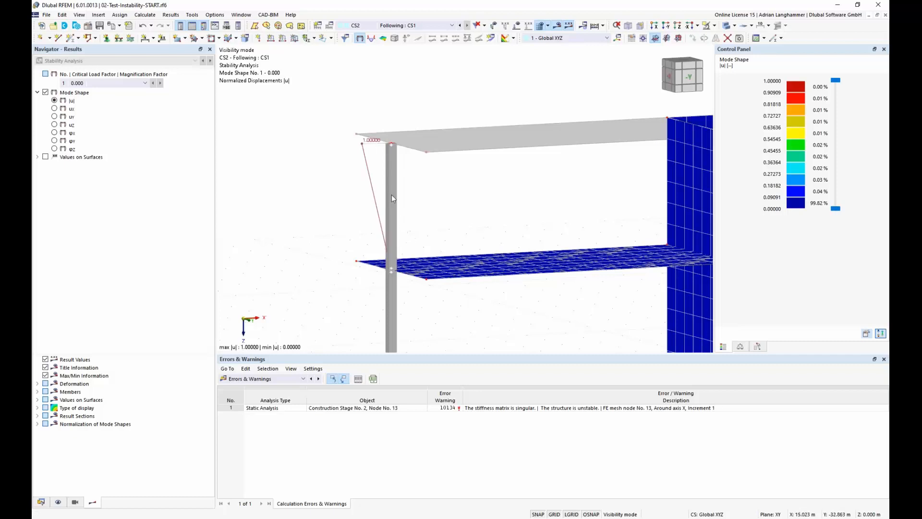
middle_click_drag(447, 197, 326, 156, "ctrl")
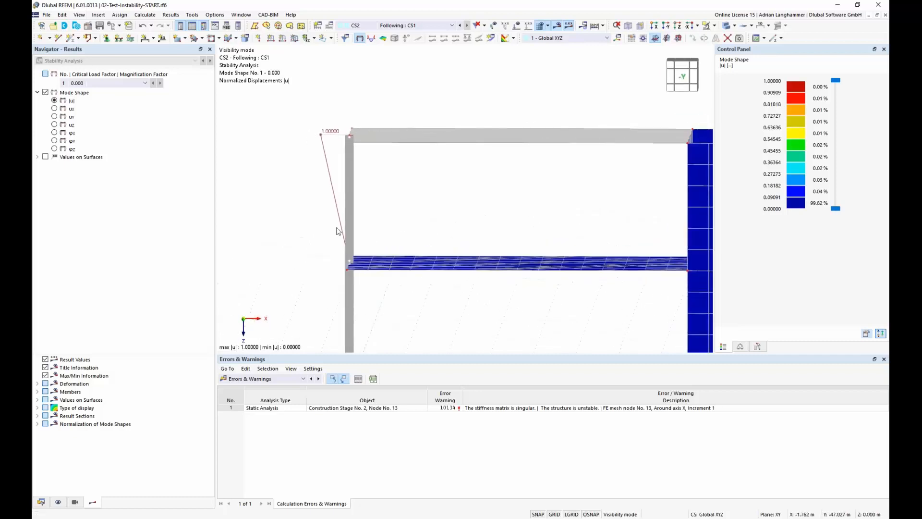
middle_click_drag(405, 189, 373, 190, "ctrl")
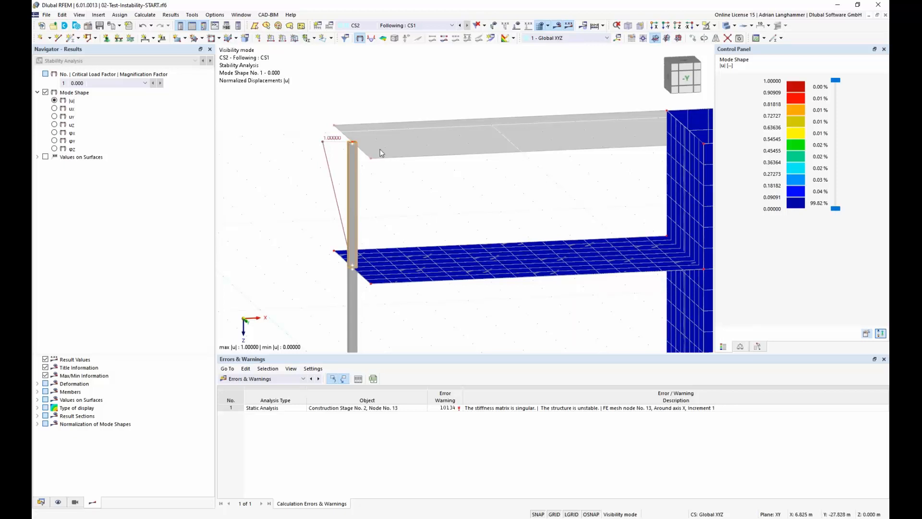
middle_click_drag(477, 193, 456, 193, "ctrl")
scroll(451, 195, "up", 1)
scroll(429, 207, "down", 2)
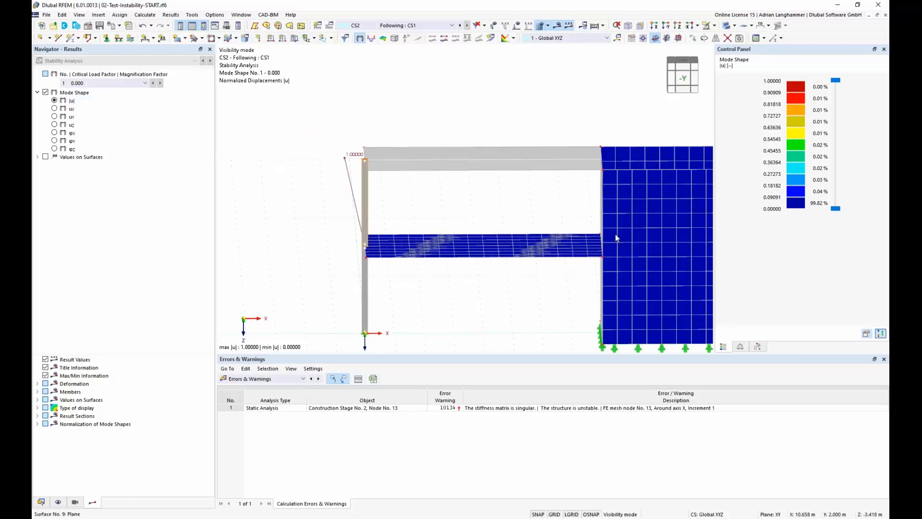
middle_click_drag(528, 204, 371, 204, "ctrl")
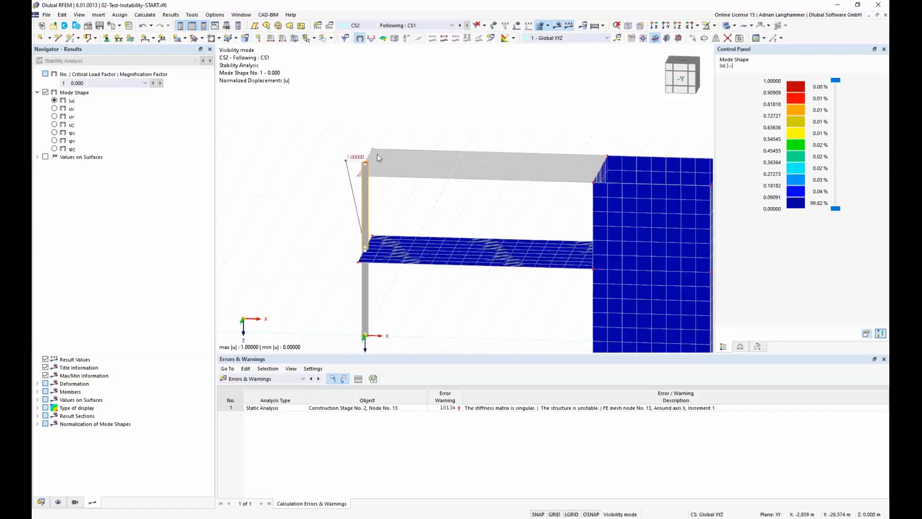
middle_click_drag(432, 197, 423, 189, "ctrl")
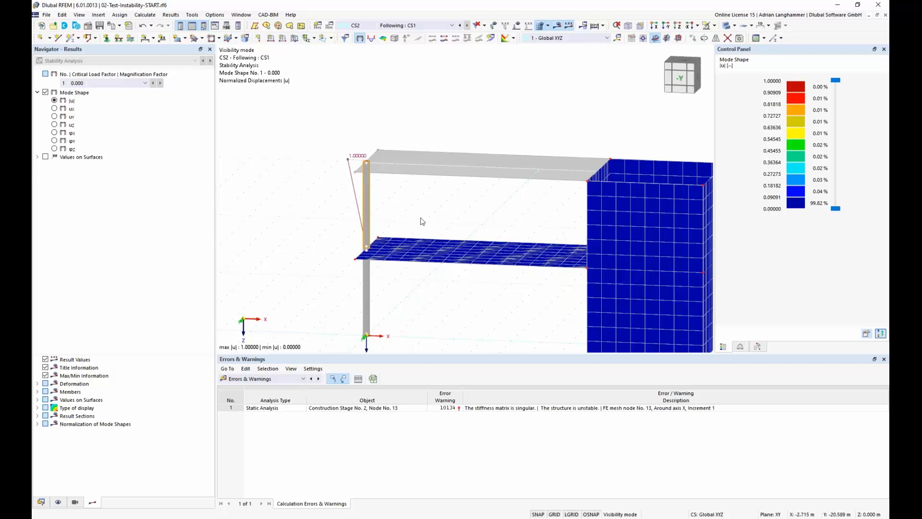
middle_click_drag(423, 195, 413, 197, "ctrl")
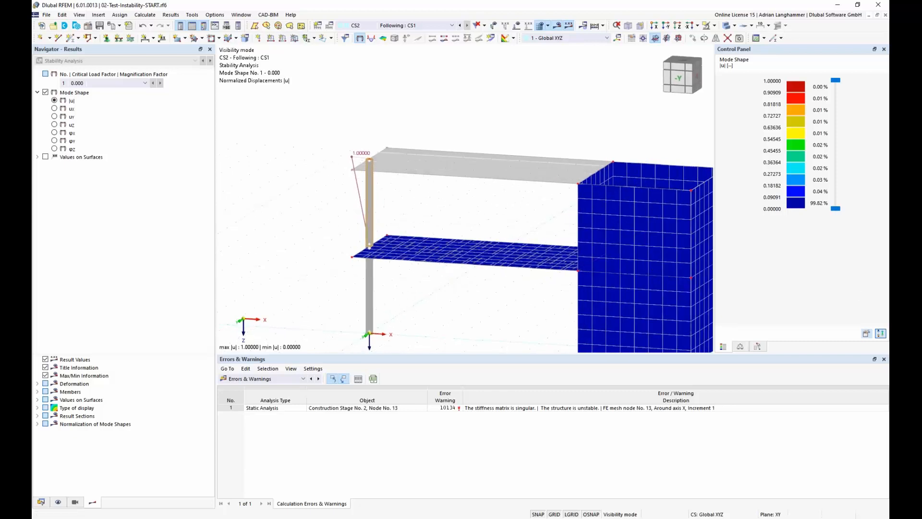
middle_click_drag(422, 206, 374, 180)
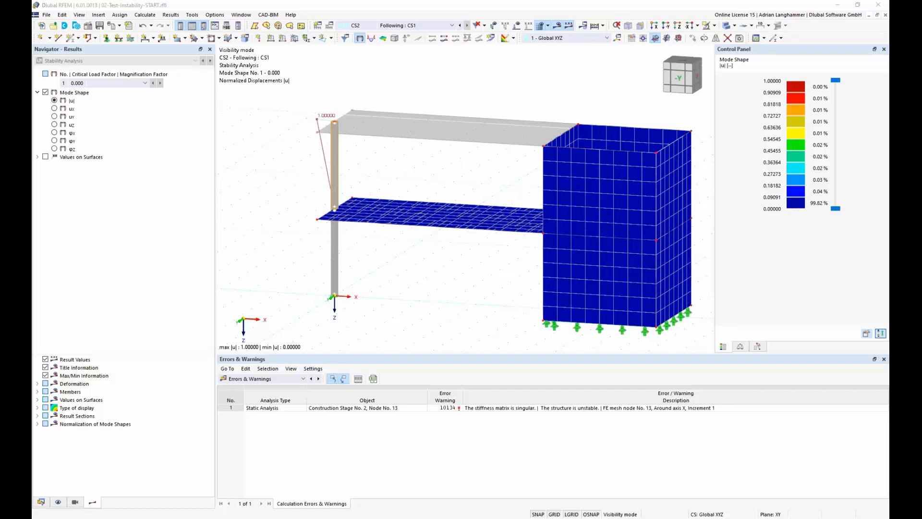
Switch to the 03-CSA-Bridge-Hinge-START model and bring the whole bridge with both abutments into view
left_click_drag(889, 89, 454, 176)
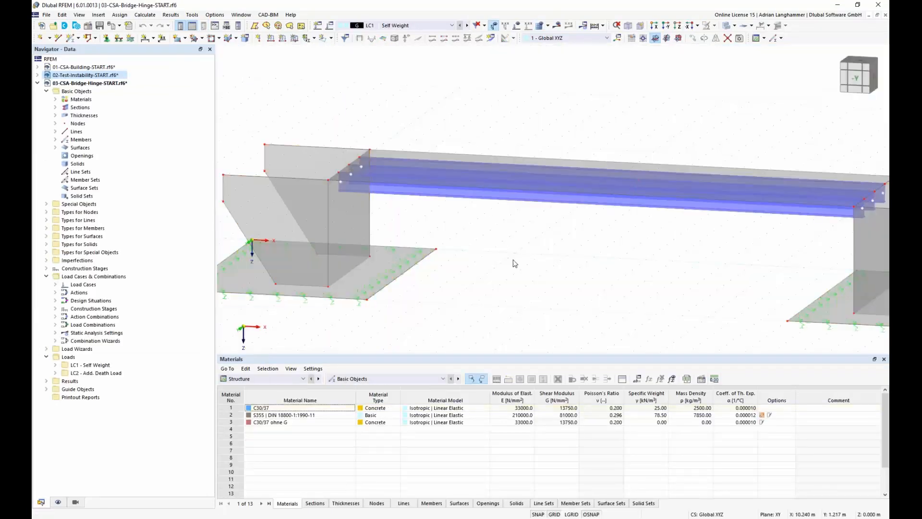
scroll(503, 245, "down", 3)
middle_click_drag(507, 246, 493, 219)
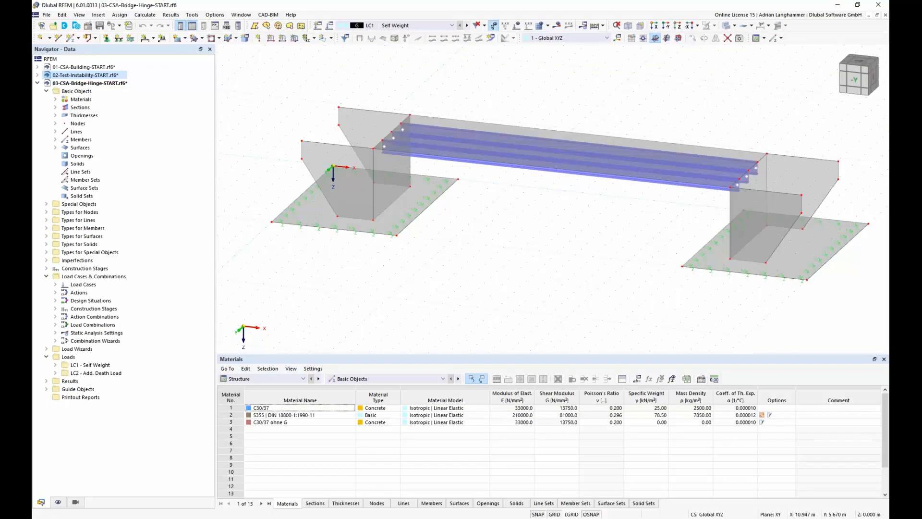
middle_click_drag(492, 239, 470, 239)
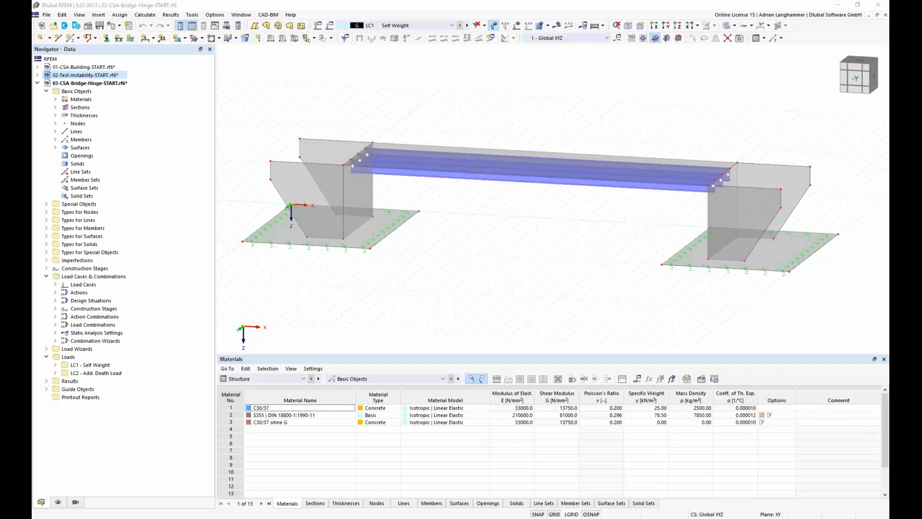
middle_click_drag(545, 234, 543, 233)
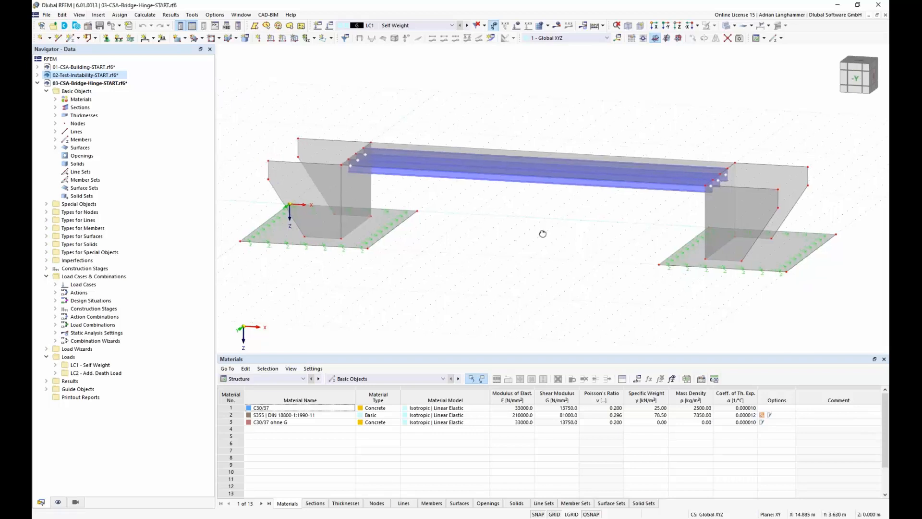
middle_click_drag(498, 232, 501, 247)
Step through the bridge's construction stages from CS1 Foundations to CS4 Add. Death Loads, comparing CS3 with CS4
left_click(419, 26)
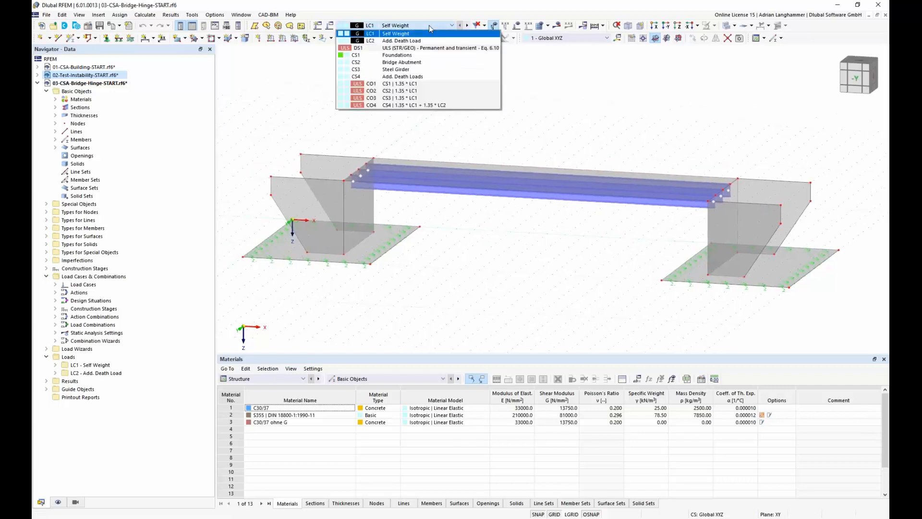
left_click(384, 55)
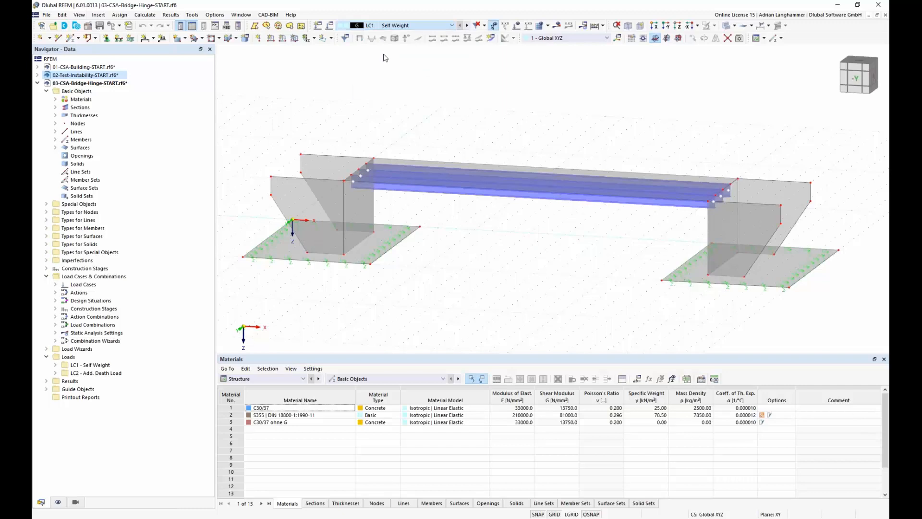
left_click(468, 27)
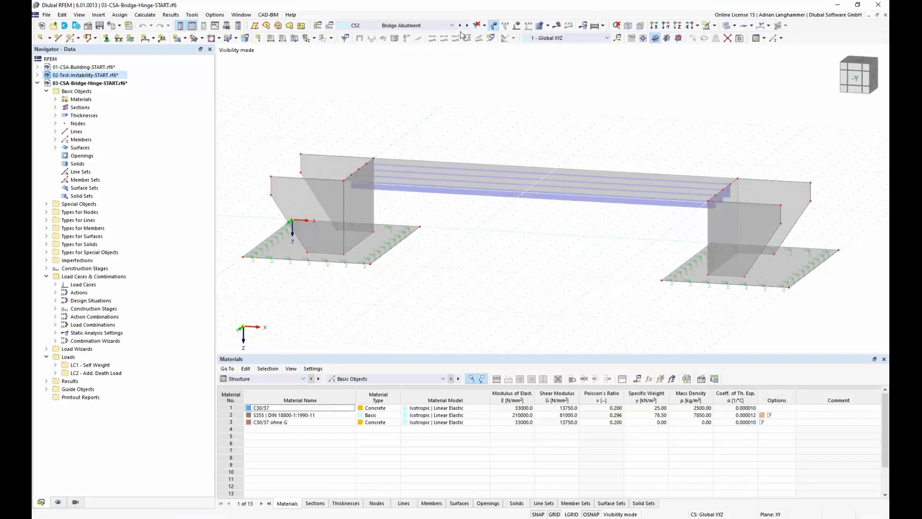
left_click(468, 26)
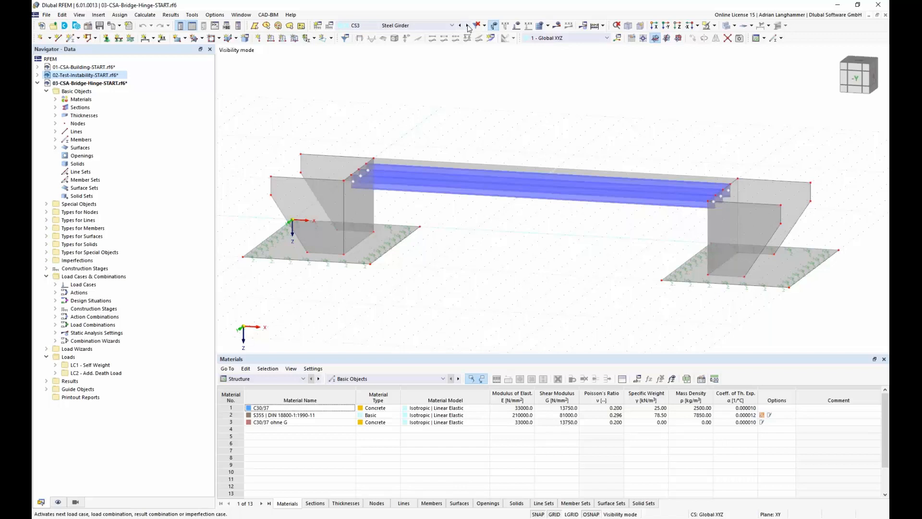
left_click(467, 27)
left_click(460, 26)
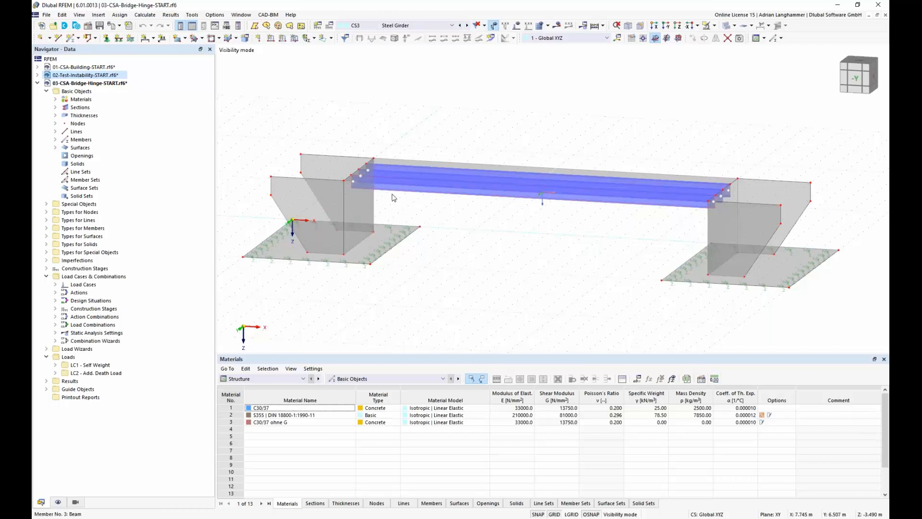
left_click(468, 26)
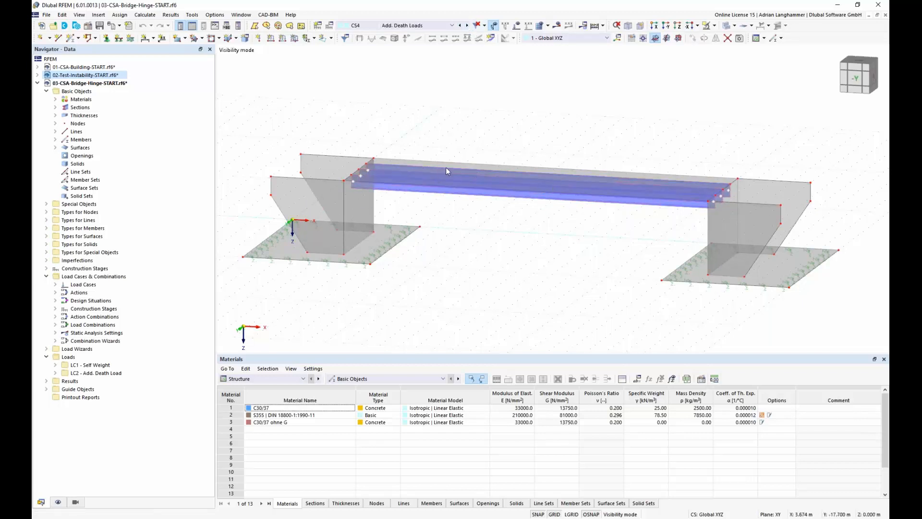
Examine the steel girders and their end hinges from above and the side, in stages CS3 and CS4
middle_click_drag(500, 226, 596, 156, "ctrl")
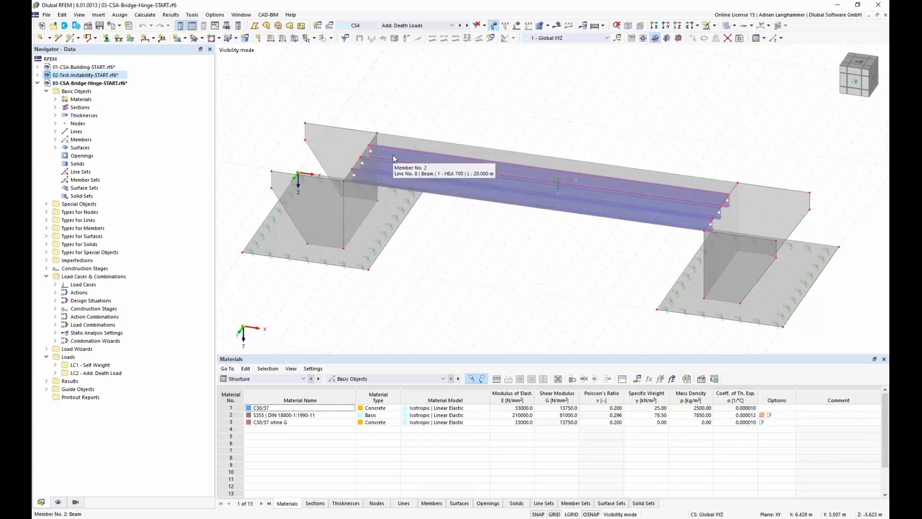
middle_click_drag(434, 267, 430, 238, "ctrl")
left_click(460, 25)
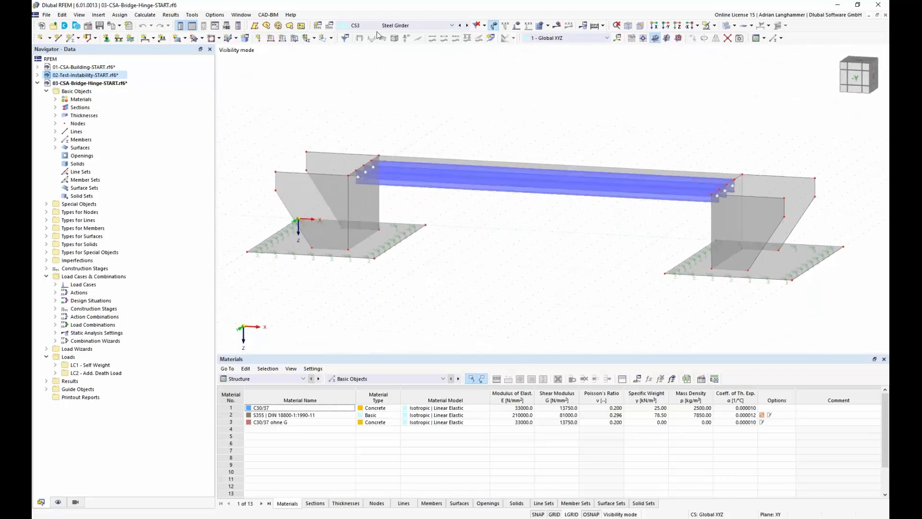
left_click(468, 26)
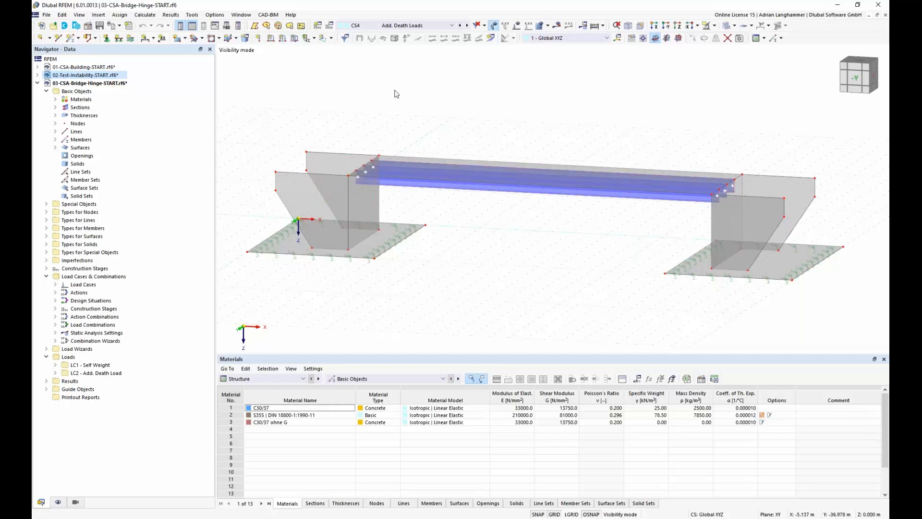
Open construction stage CS4 Add. Death Loads for editing and add a member property modification for girder members 1-3
left_click(46, 268)
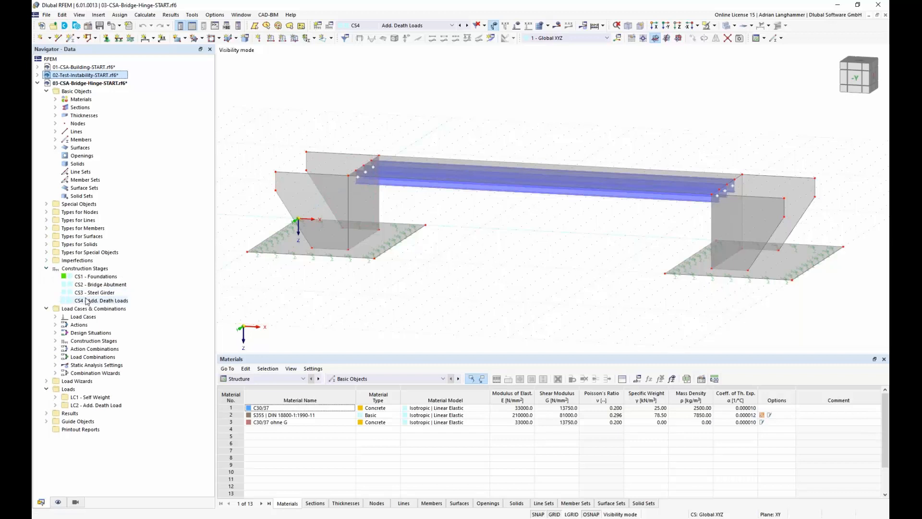
double_click(91, 301)
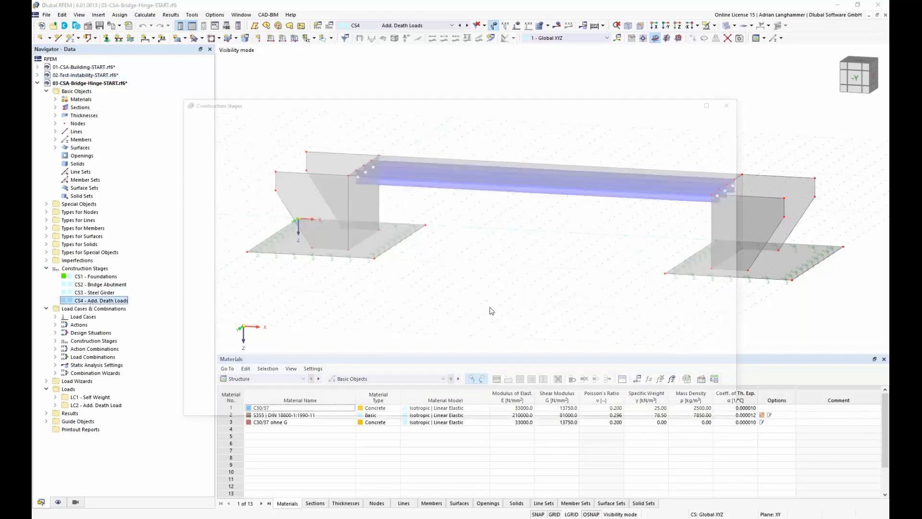
left_click(337, 144)
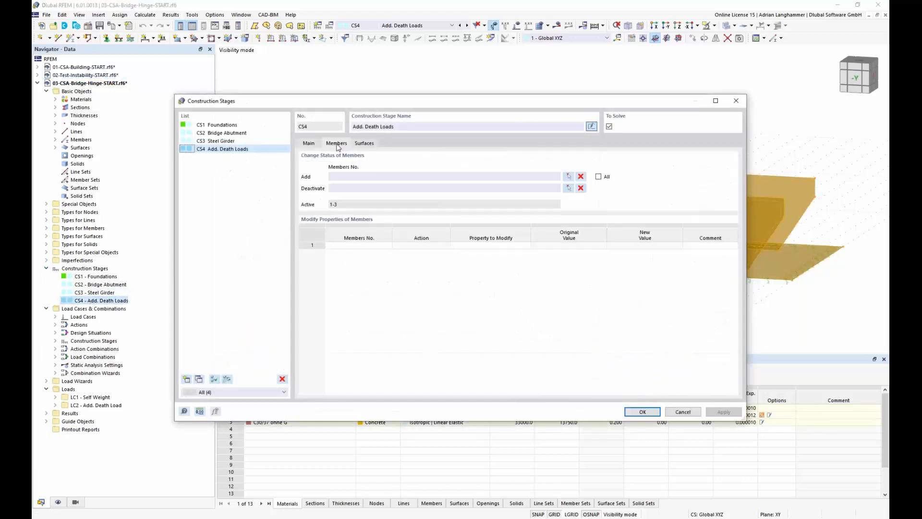
left_click_drag(383, 99, 431, 229)
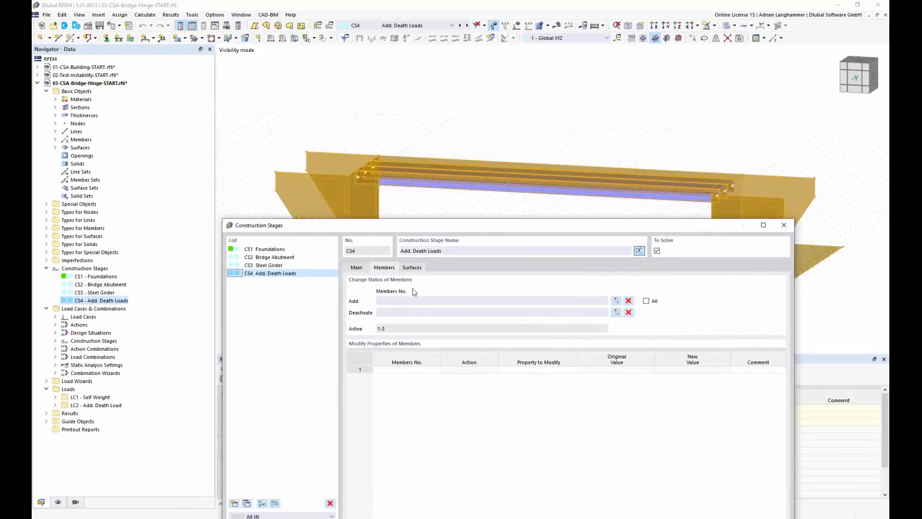
left_click(409, 370)
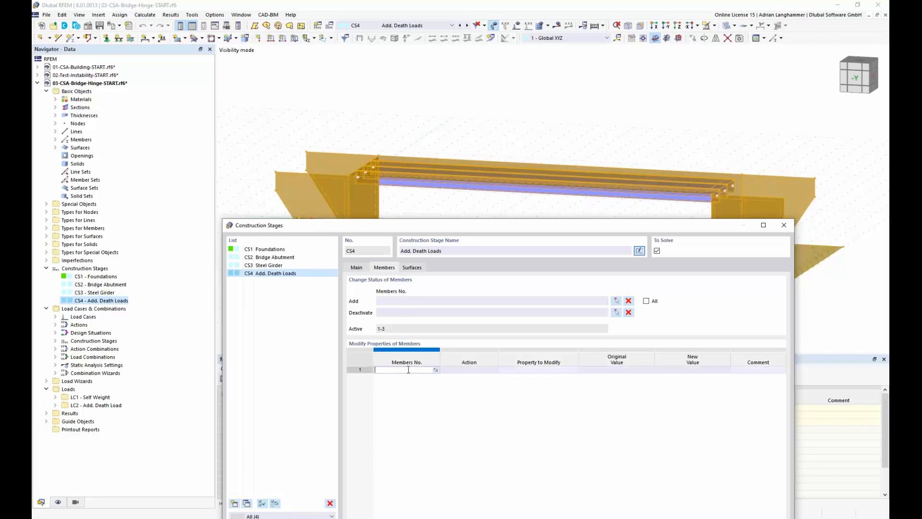
left_click(436, 370)
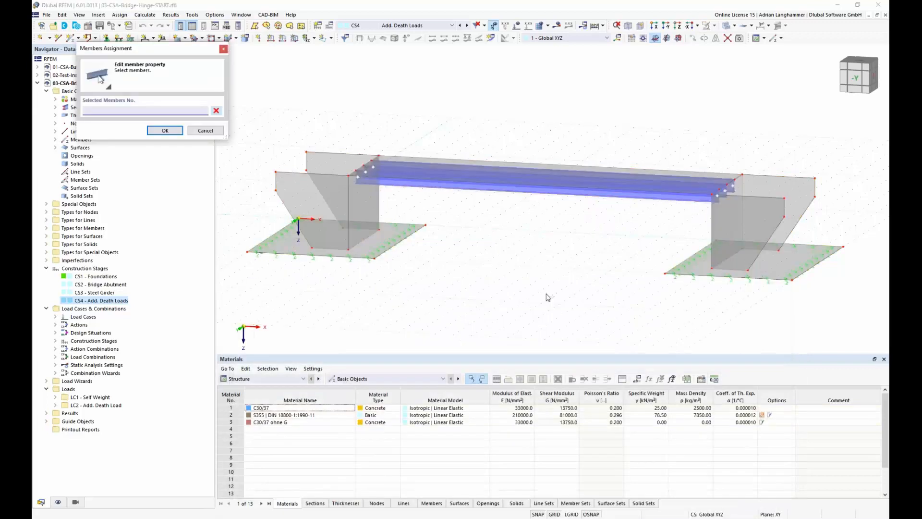
left_click(164, 130)
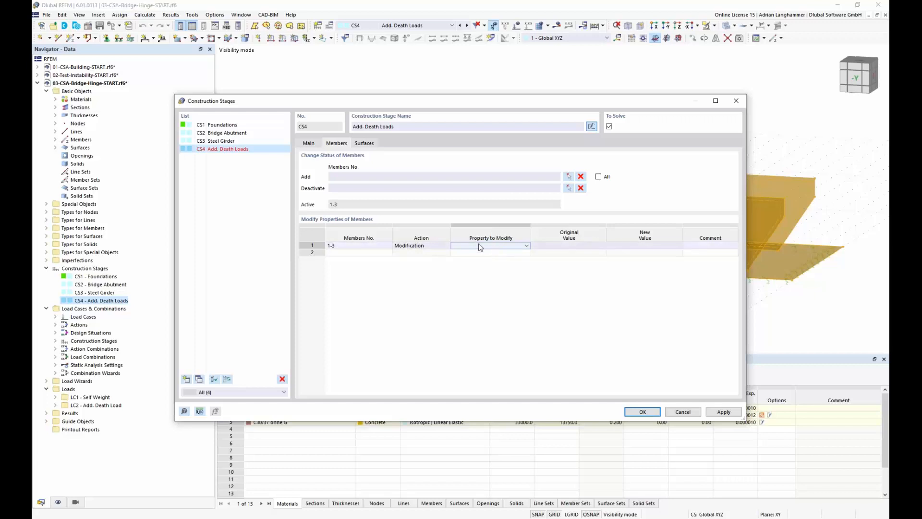
Have the modification for members 1-3 change the hinge at member start to no hinge (--)
left_click(526, 245)
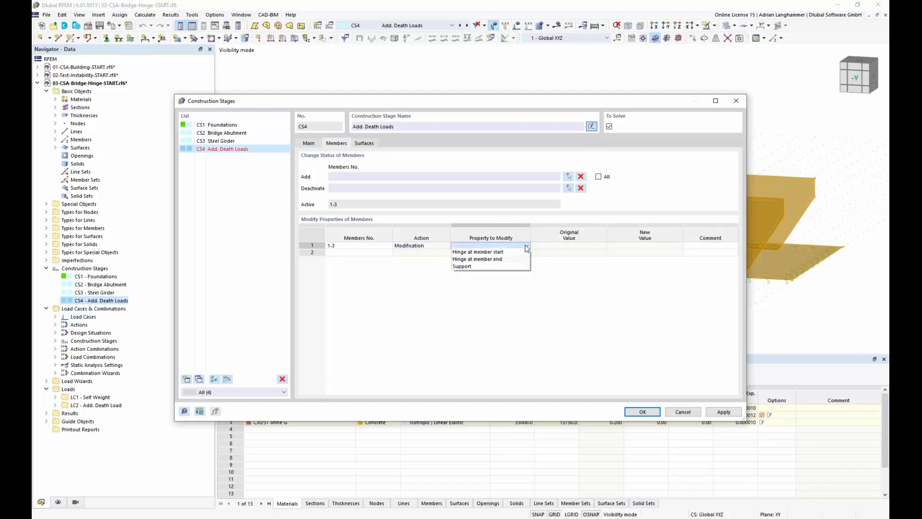
left_click(495, 253)
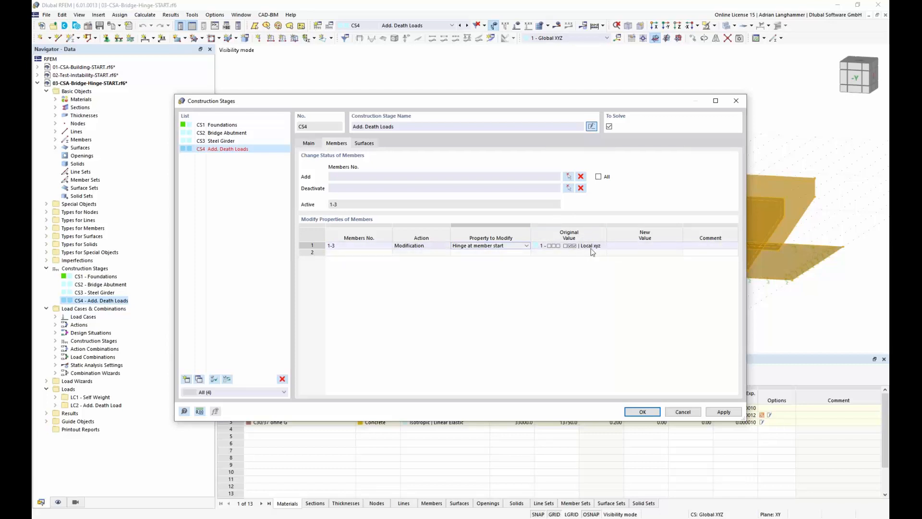
left_click(646, 245)
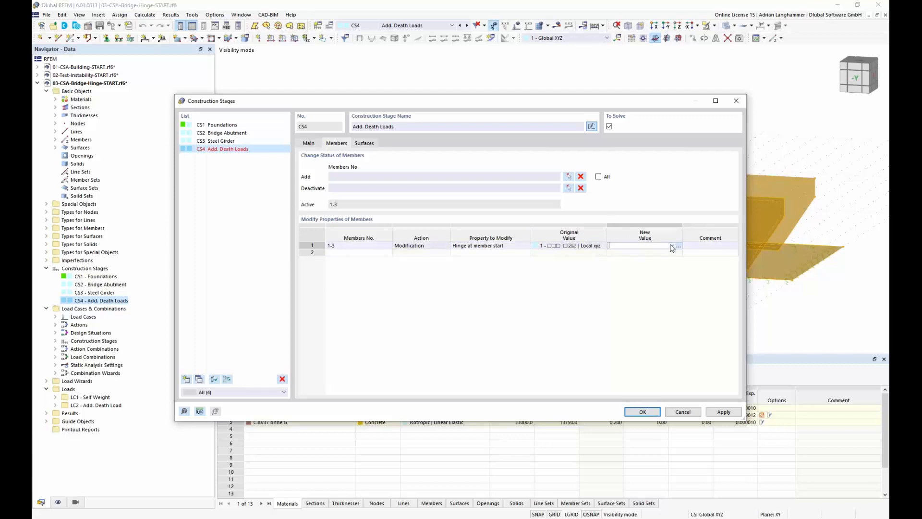
left_click(671, 245)
left_click(639, 251)
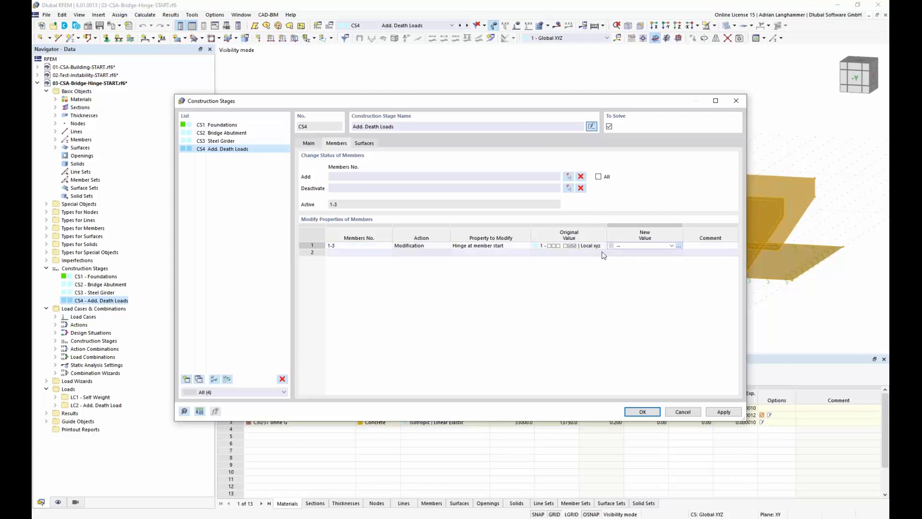
Add a second CS4 modification for members 1-3 that changes the hinge at member end to none (--), and accept the stage settings
left_click(382, 253)
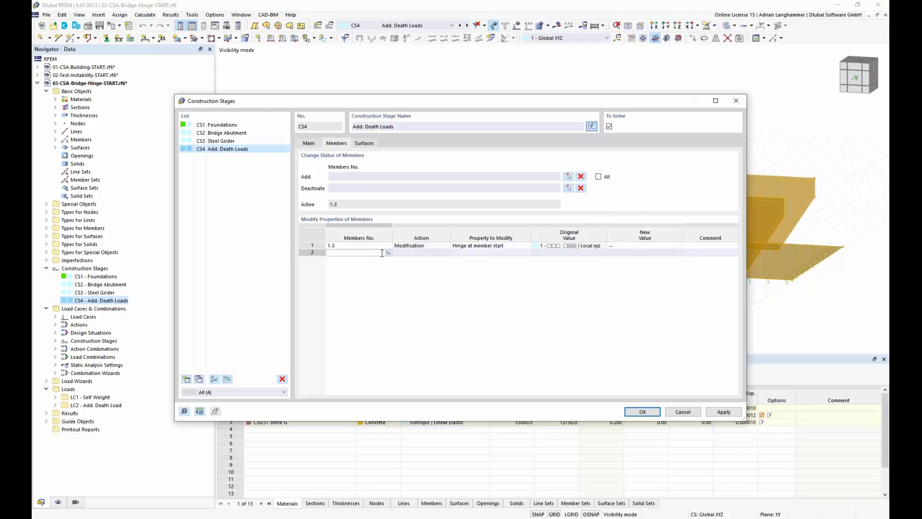
type("1-3")
key("Return")
left_click(412, 253)
left_click(514, 254)
left_click(524, 253)
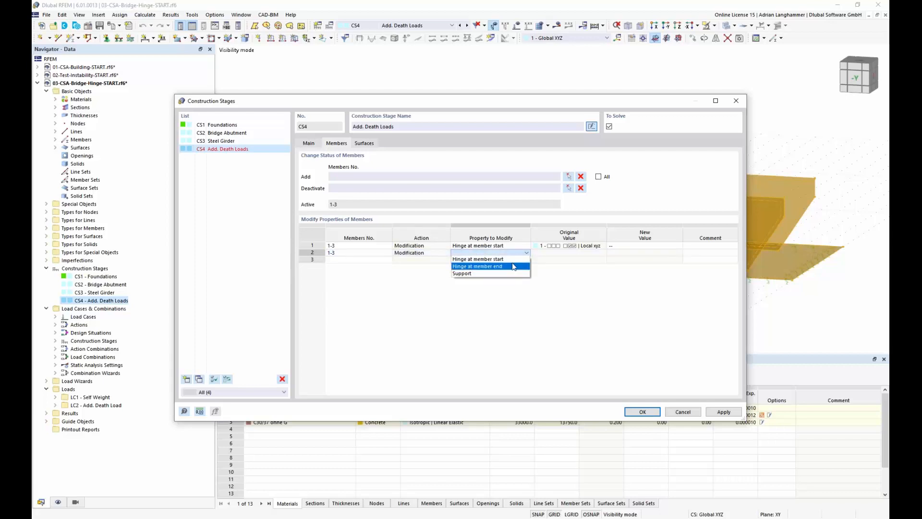
left_click(514, 267)
left_click(625, 253)
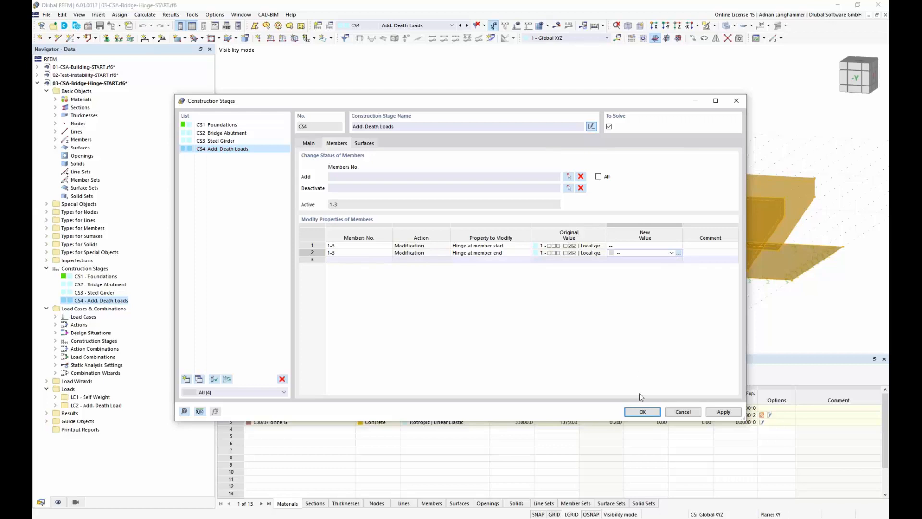
left_click(642, 412)
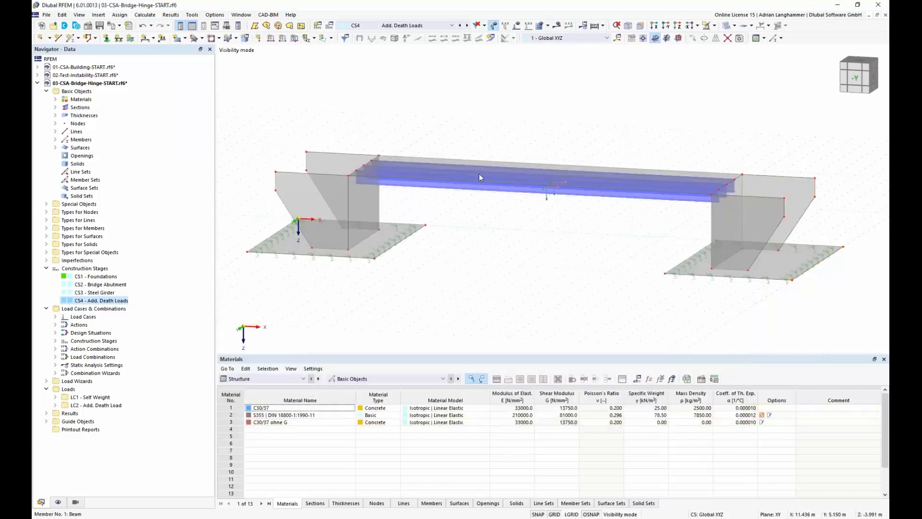
Compare the hinges at the girder ends near one abutment between stages CS3 and CS4
left_click(460, 26)
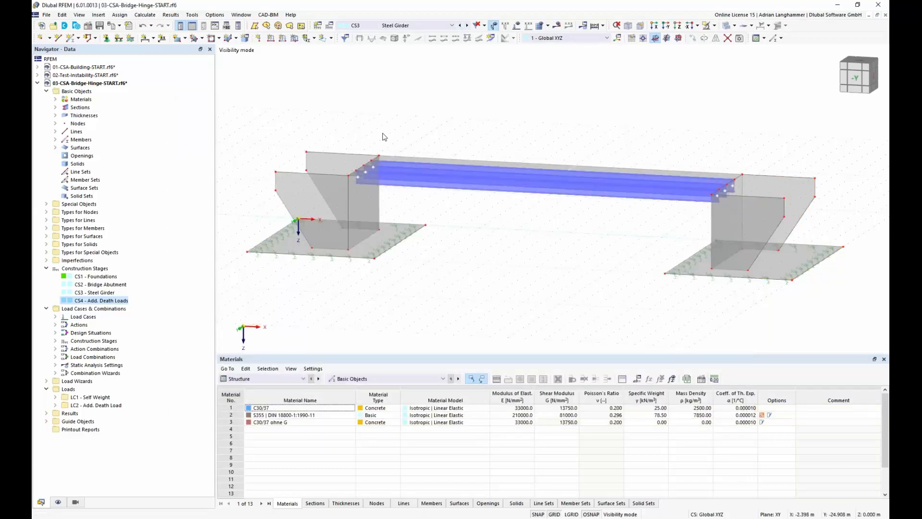
scroll(394, 120, "up", 2)
scroll(384, 170, "up", 4)
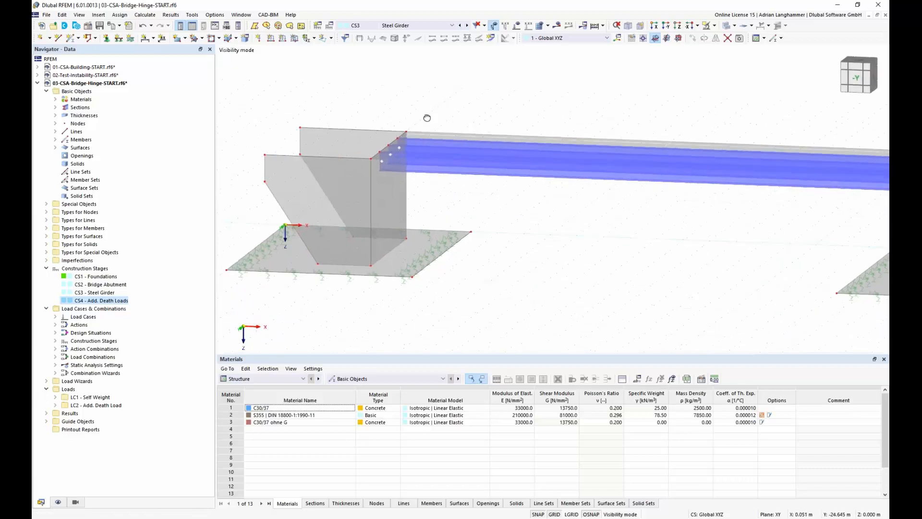
left_click(468, 26)
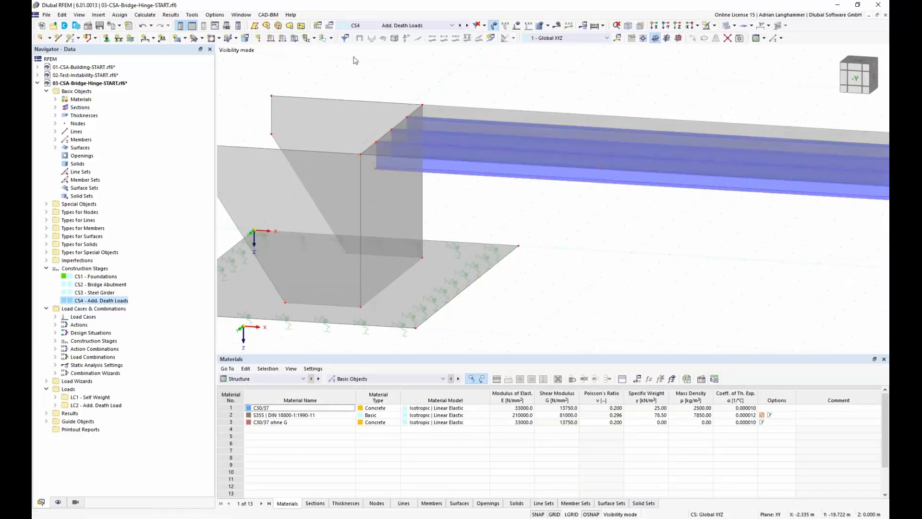
Start the calculation of the bridge's construction stages to obtain the results for CS4
left_click(558, 25)
left_click(498, 302)
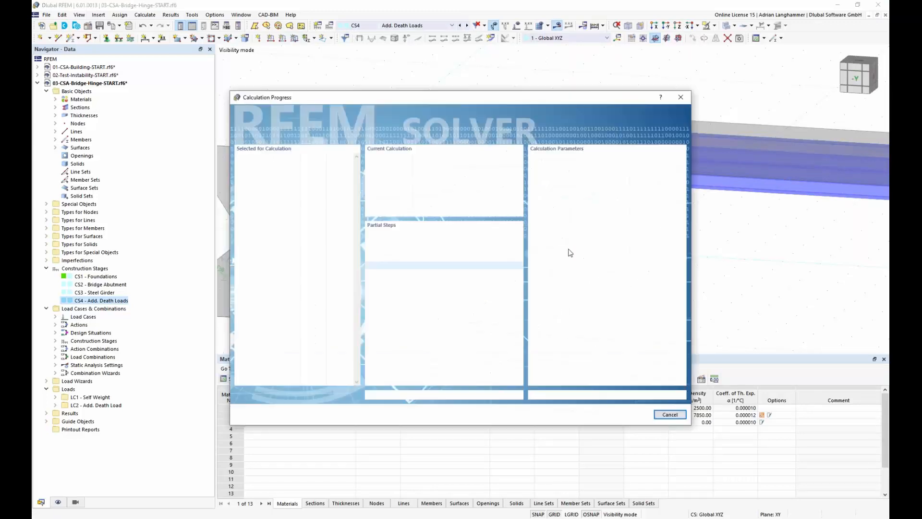
left_click_drag(475, 97, 491, 72)
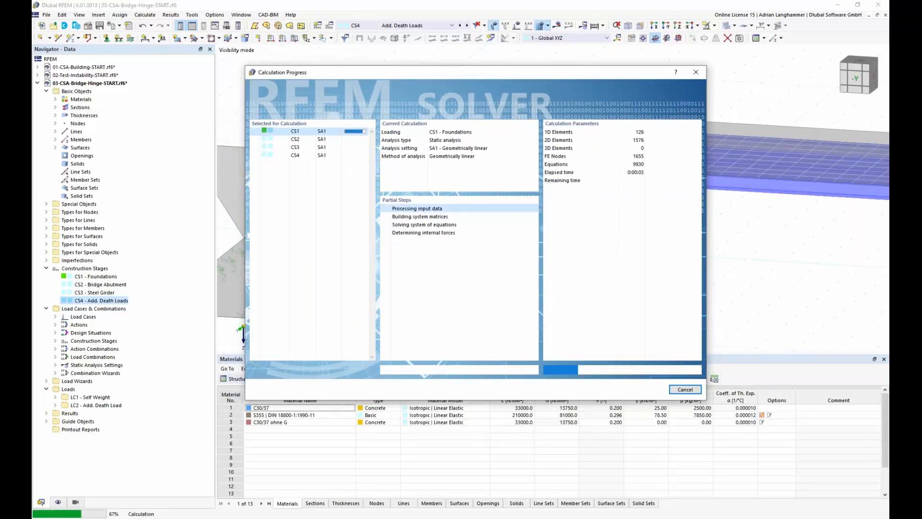
Display the bridge model as a wireframe with the CS4 results shown near one abutment
left_click_drag(496, 86, 483, 237)
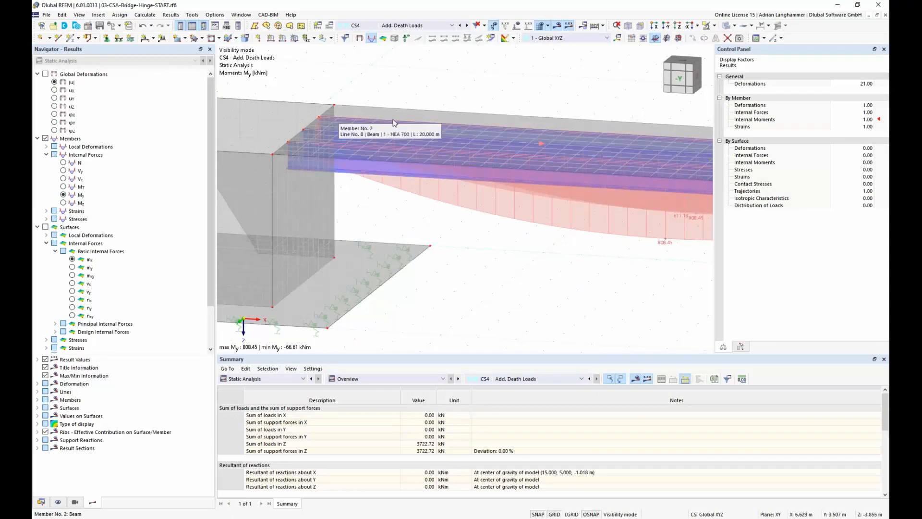
middle_click_drag(419, 108, 474, 117)
middle_click_drag(330, 160, 428, 160)
left_click(734, 25)
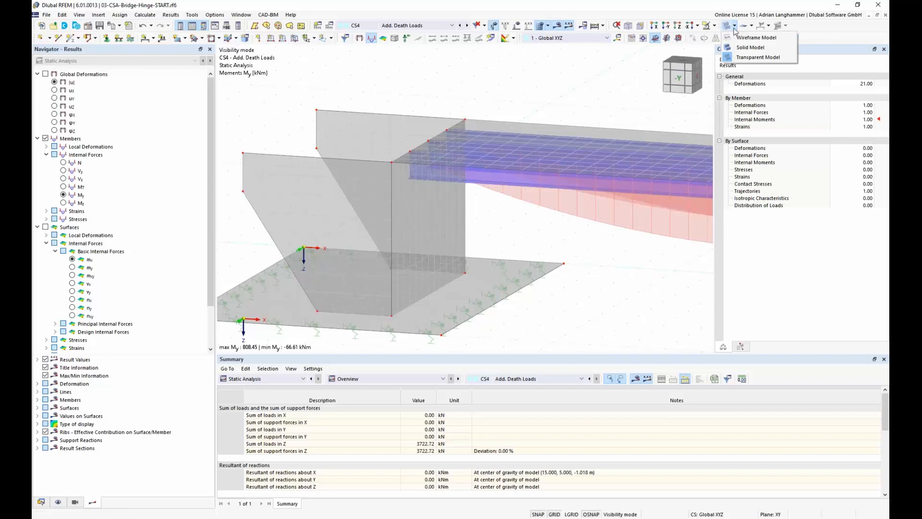
left_click(747, 38)
Examine the CS4 bending moments My at the girder ends where they meet the abutment
mouse_move(499, 240)
middle_mouse_down()
mouse_move(550, 217)
mouse_move(477, 218)
middle_mouse_up()
scroll(545, 218, "down", 3)
mouse_move(477, 218)
middle_mouse_down("ctrl")
mouse_move(485, 225)
mouse_move(487, 212)
middle_mouse_up("ctrl")
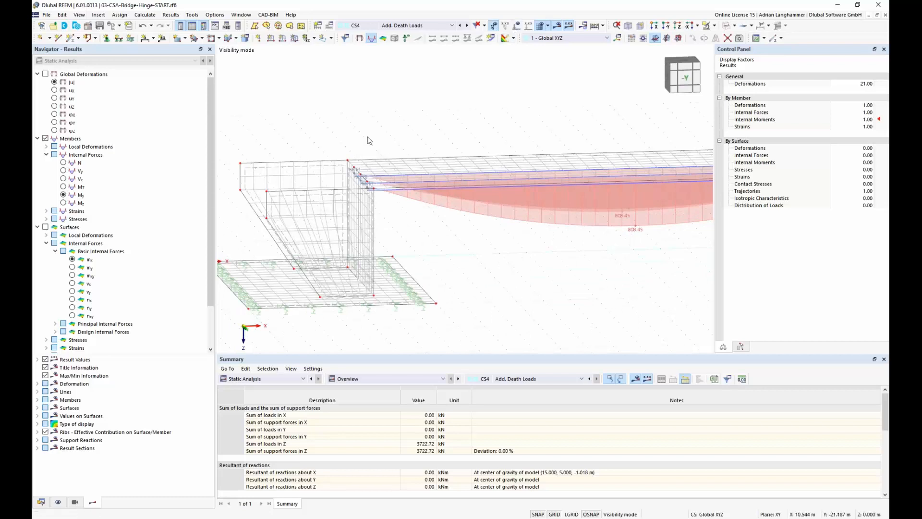
scroll(378, 194, "up", 4)
middle_click_drag(428, 227, 384, 233, "ctrl")
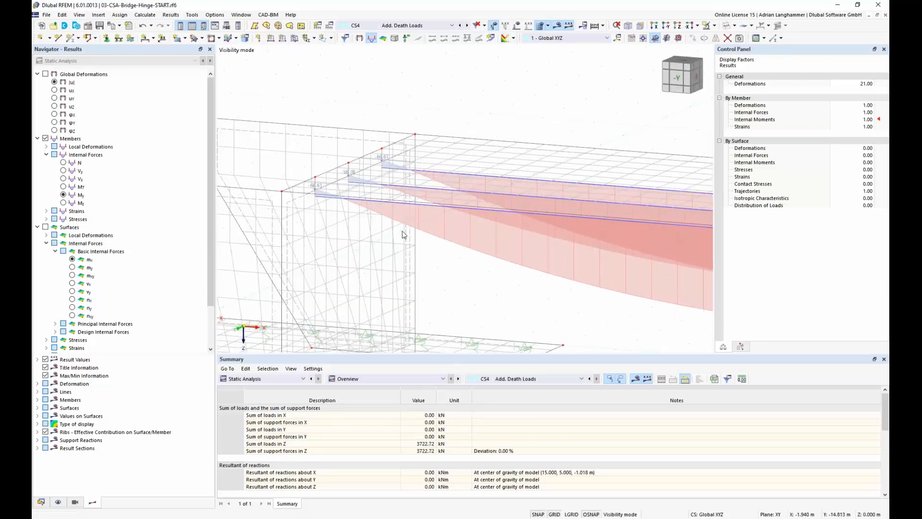
scroll(402, 235, "down", 3)
middle_click_drag(372, 194, 393, 207, "ctrl")
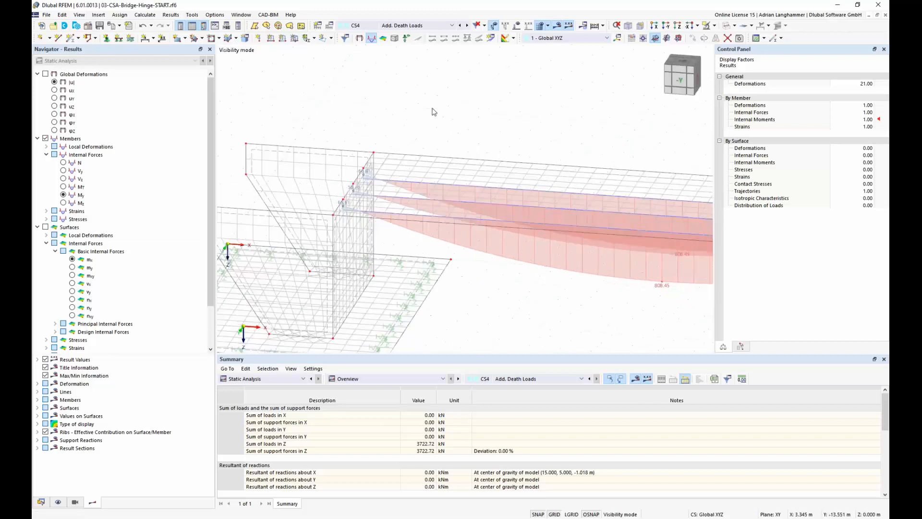
Show the results of stage CS3 and examine the moments My at the same girder ends
left_click(460, 25)
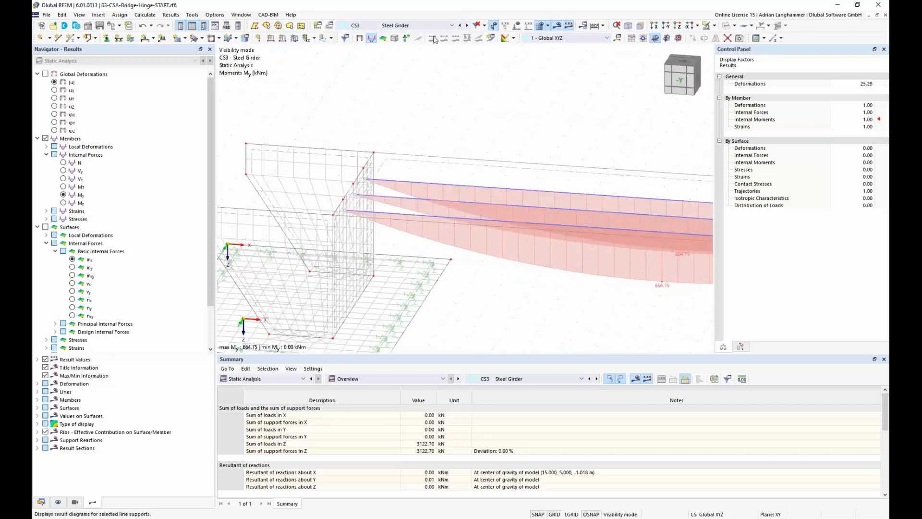
scroll(408, 191, "down", 2)
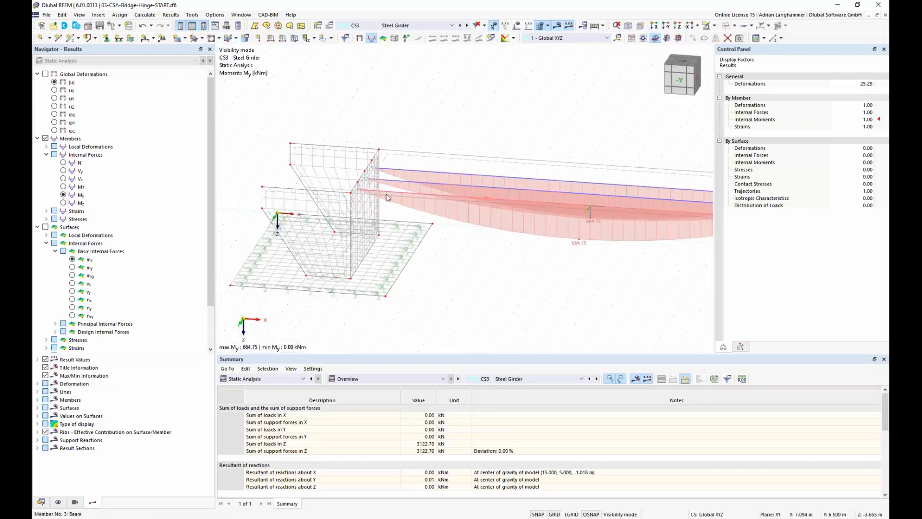
scroll(334, 190, "up", 1)
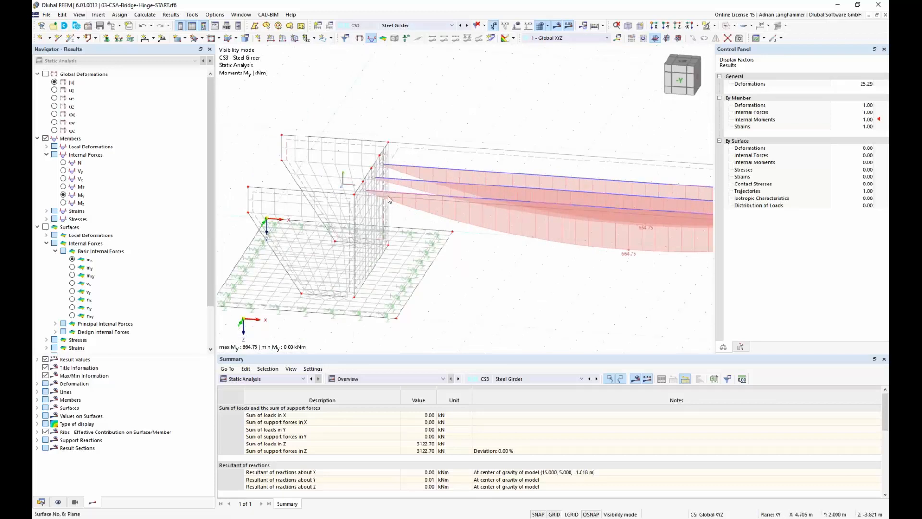
scroll(385, 202, "up", 2)
scroll(464, 232, "down", 2)
middle_click_drag(463, 232, 370, 181, "ctrl")
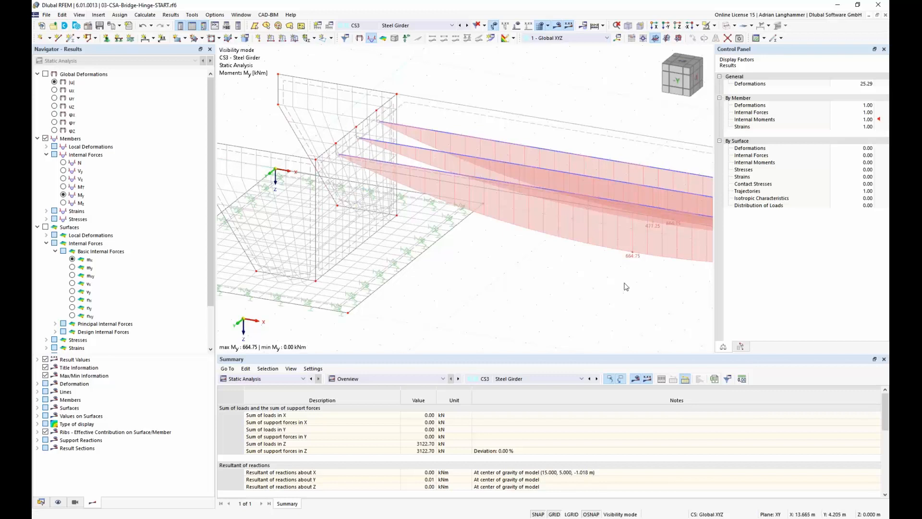
Examine the CS3 moment My diagrams along the full length of the girders between both abutments
middle_click_drag(555, 286, 481, 255, "ctrl")
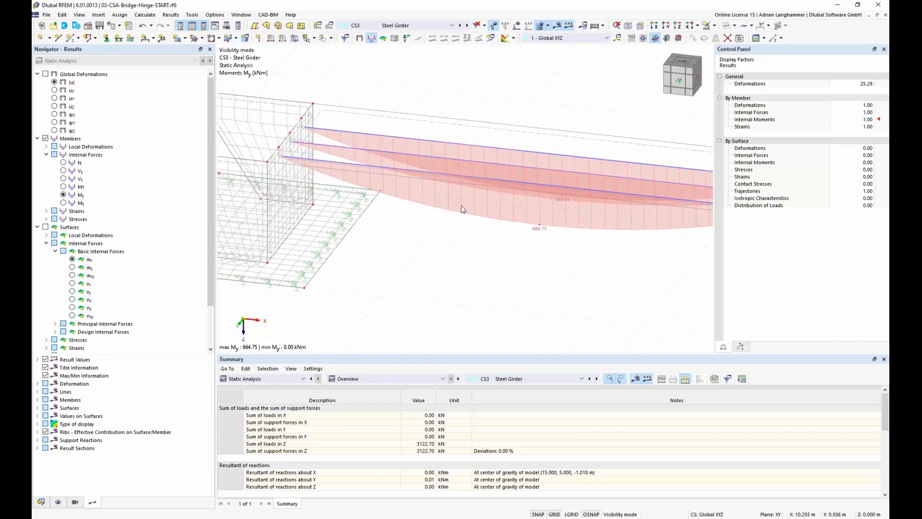
middle_click_drag(462, 209, 456, 236, "ctrl")
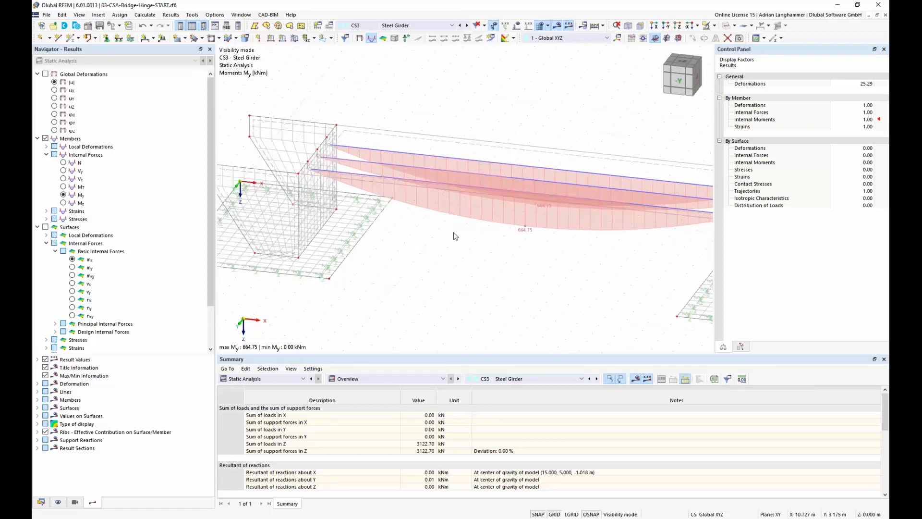
middle_click_drag(473, 254, 614, 262, "ctrl")
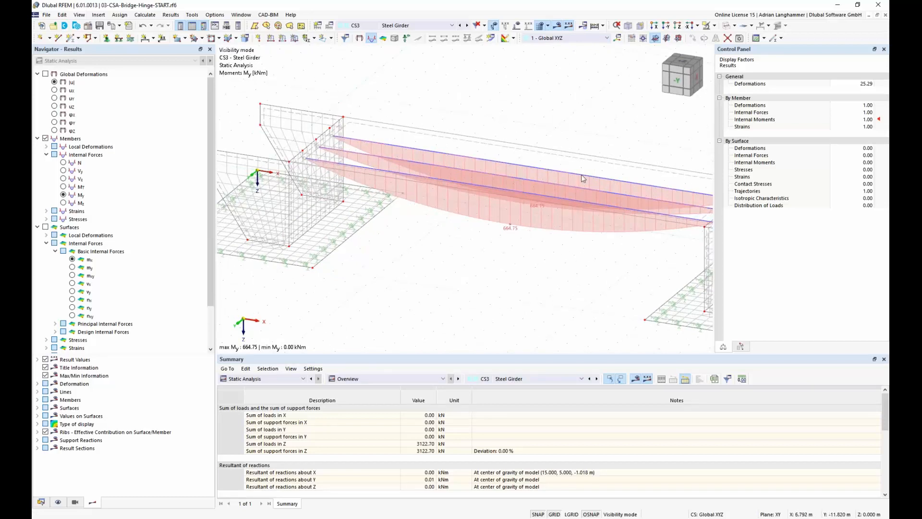
scroll(451, 263, "down", 1)
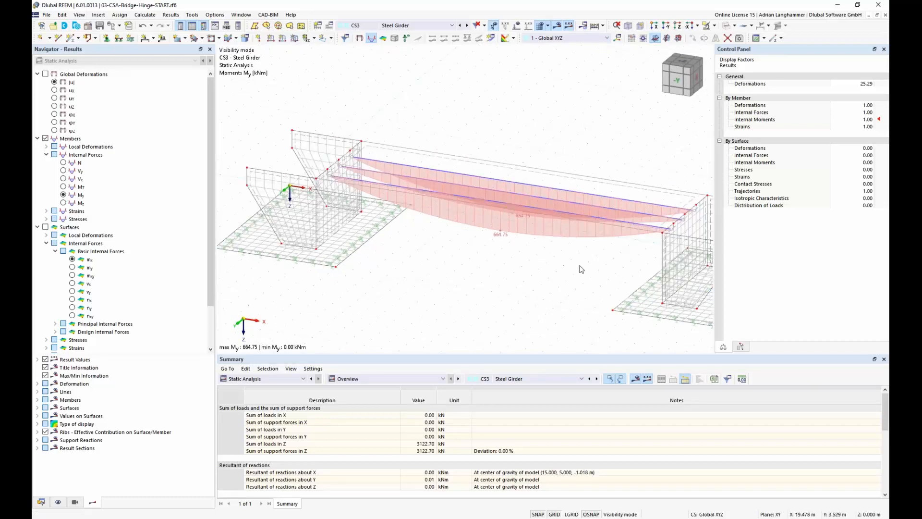
middle_click_drag(471, 274, 491, 255, "ctrl")
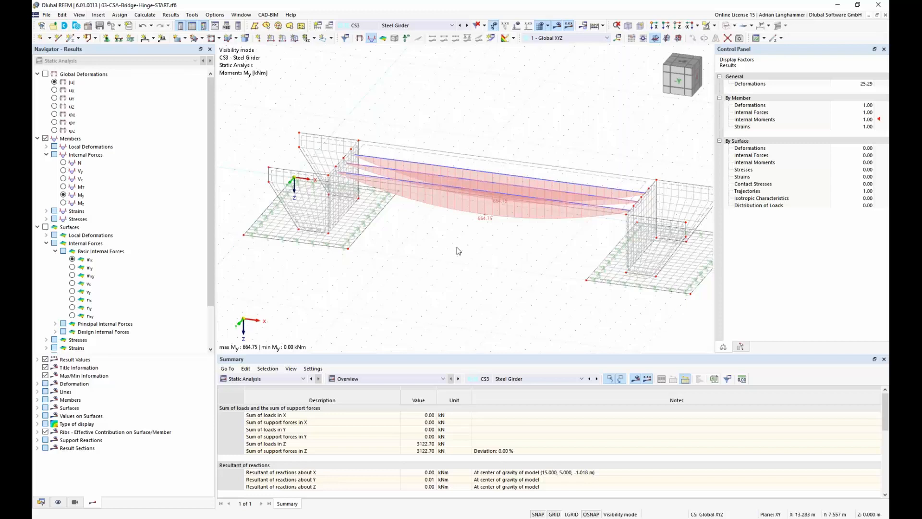
middle_click_drag(476, 238, 479, 261, "ctrl")
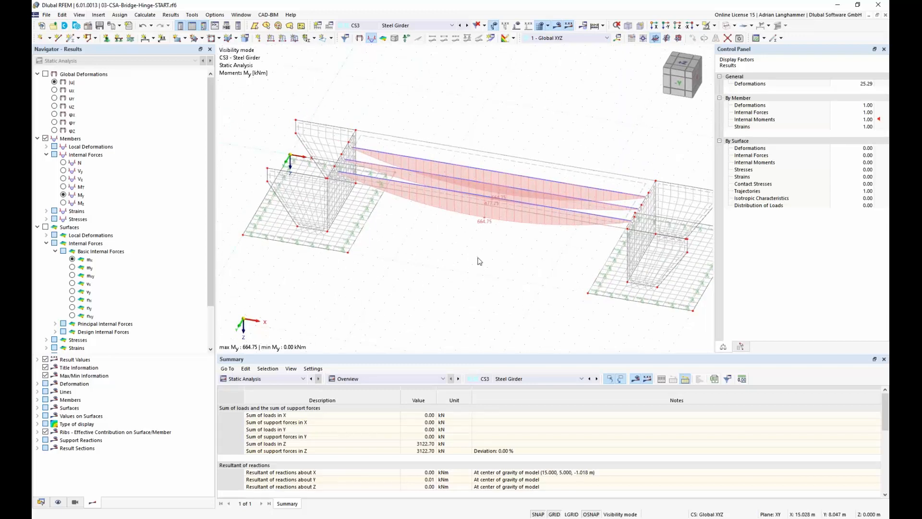
middle_click_drag(464, 253, 426, 240)
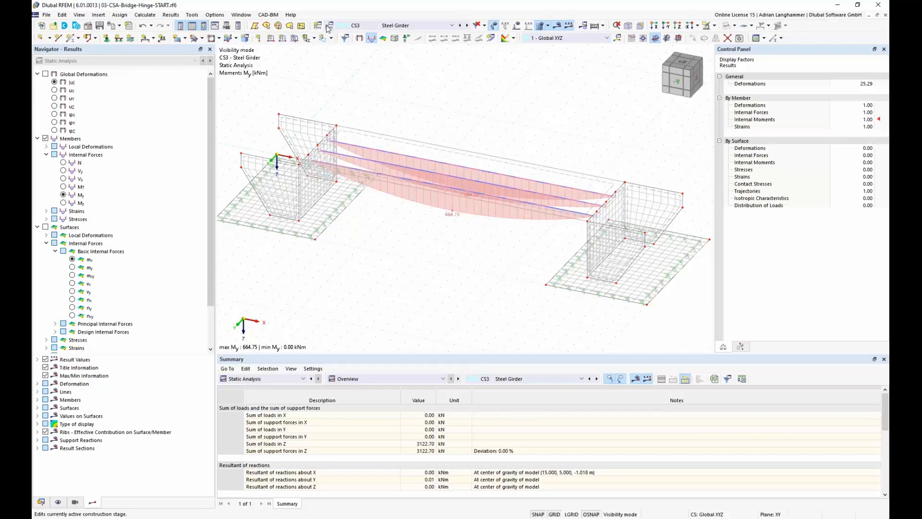
Check the load cases assigned to construction stages CS2 and CS3, and close the stage settings without changes
left_click(339, 124)
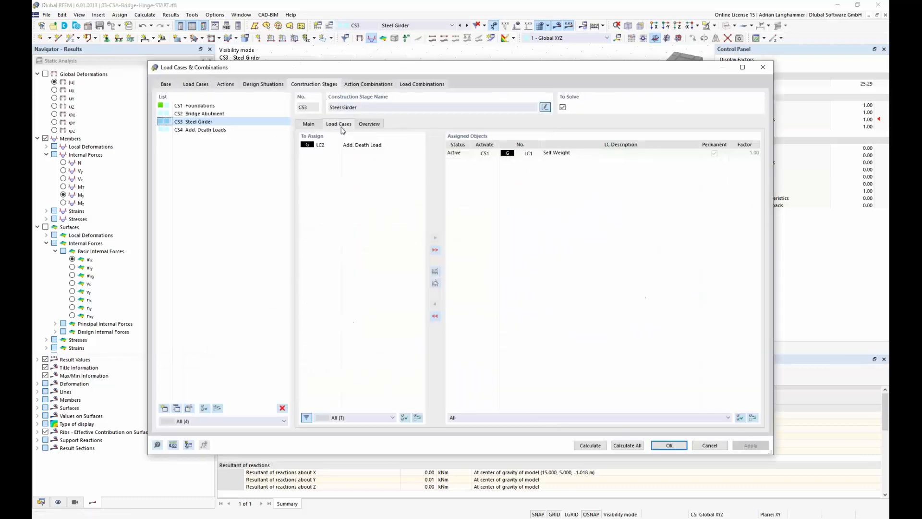
left_click(202, 113)
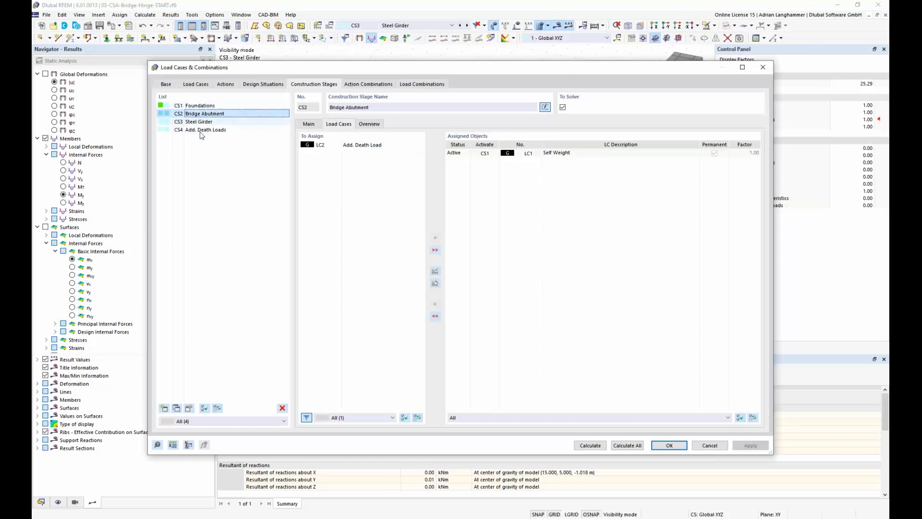
left_click(203, 122)
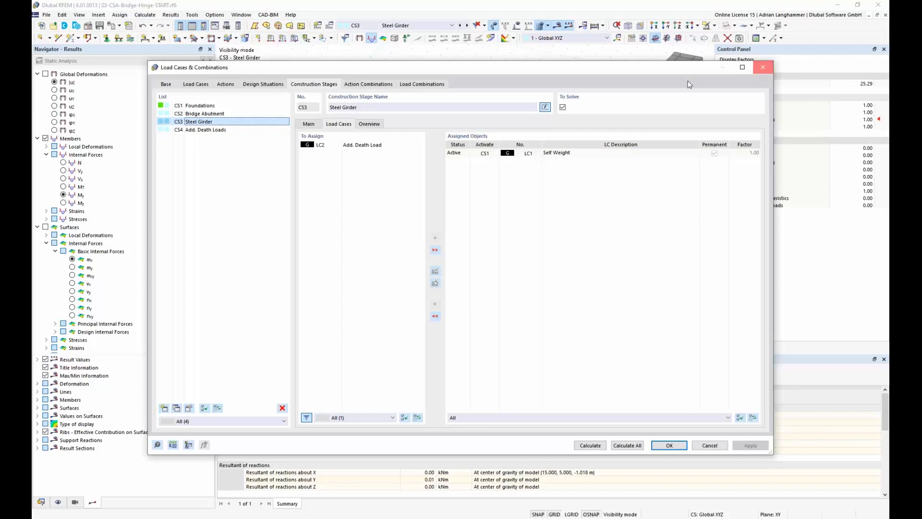
left_click(762, 68)
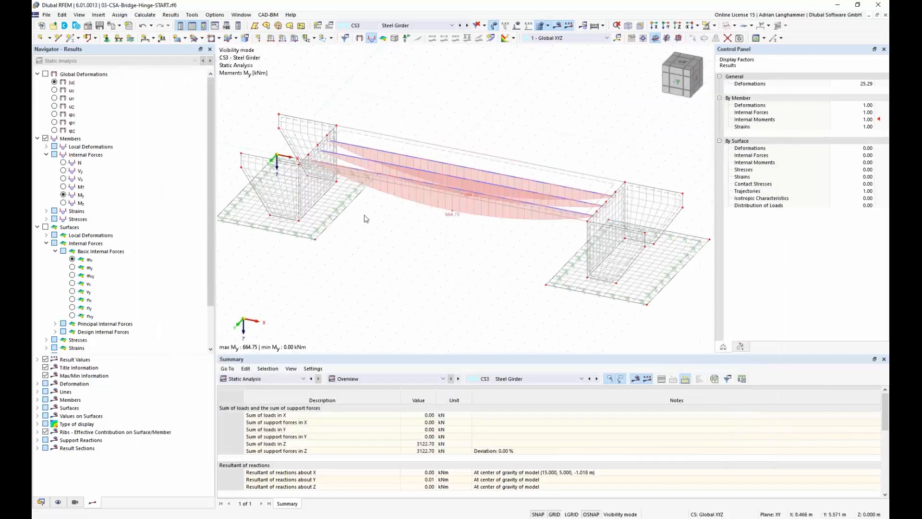
scroll(369, 237, "down", 1)
middle_click_drag(368, 235, 393, 235, "ctrl")
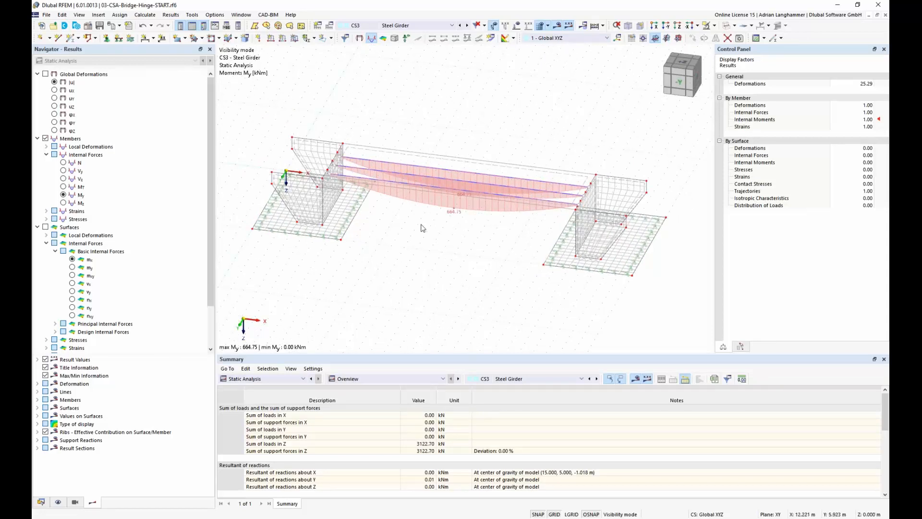
middle_click_drag(448, 269, 441, 270, "ctrl")
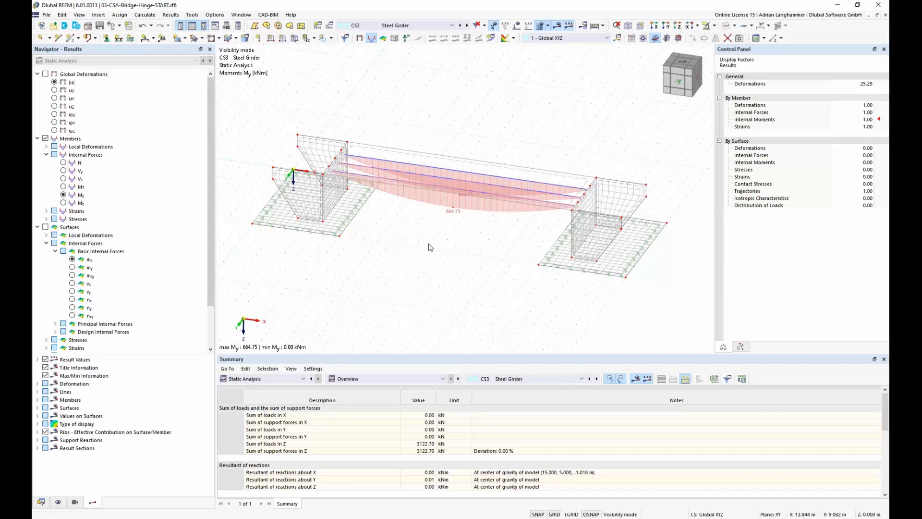
mouse_move(427, 240)
middle_mouse_down("ctrl")
mouse_move(479, 235)
mouse_move(421, 239)
middle_mouse_up("ctrl")
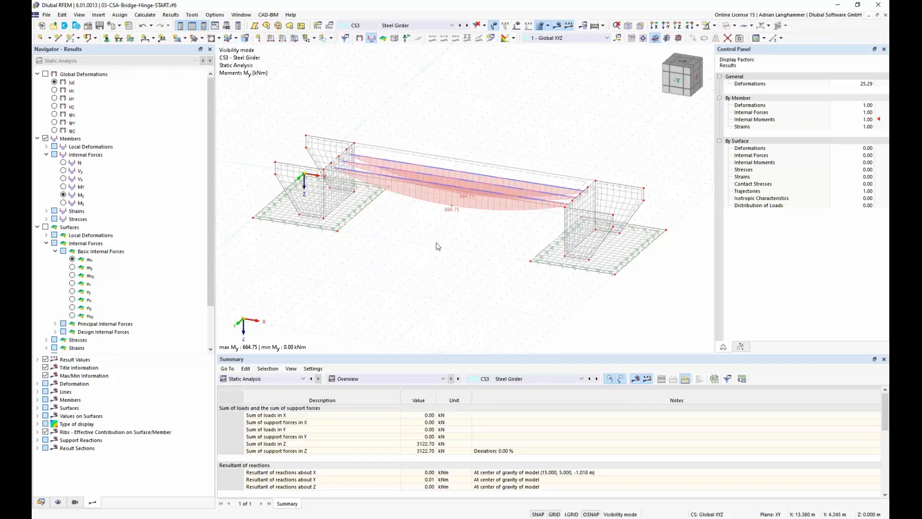
middle_click_drag(422, 256, 446, 257, "ctrl")
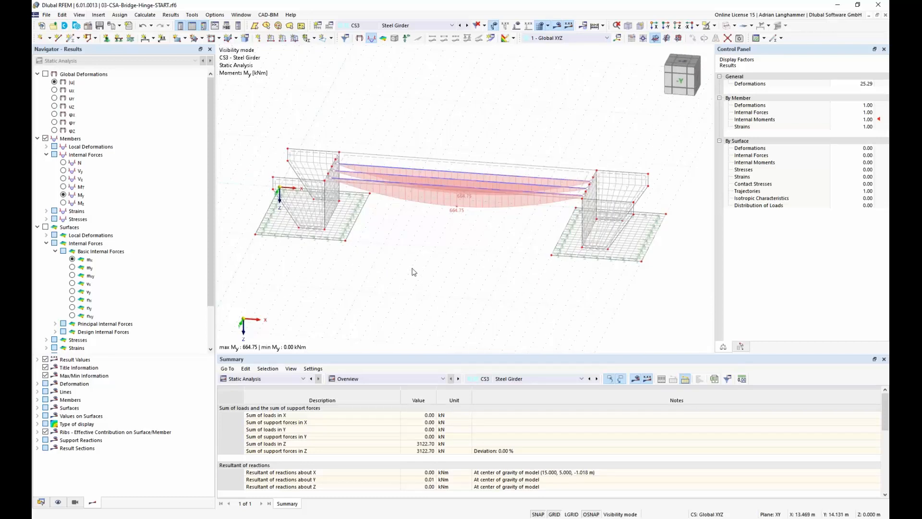
mouse_move(429, 283)
middle_mouse_down("ctrl")
mouse_move(391, 294)
mouse_move(417, 291)
middle_mouse_up("ctrl")
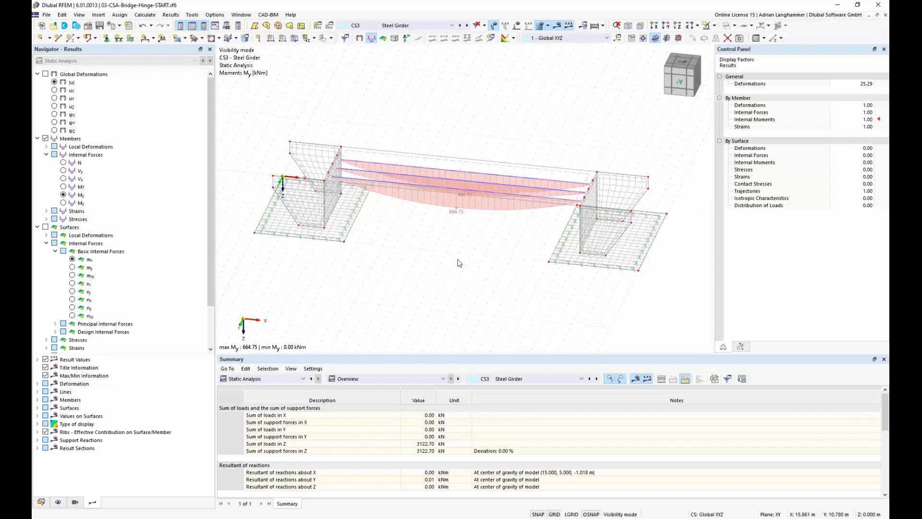
mouse_move(468, 263)
middle_mouse_down("ctrl")
mouse_move(449, 261)
mouse_move(461, 272)
mouse_move(430, 267)
mouse_move(451, 259)
mouse_move(583, 272)
mouse_move(556, 288)
mouse_move(471, 275)
middle_mouse_up("ctrl")
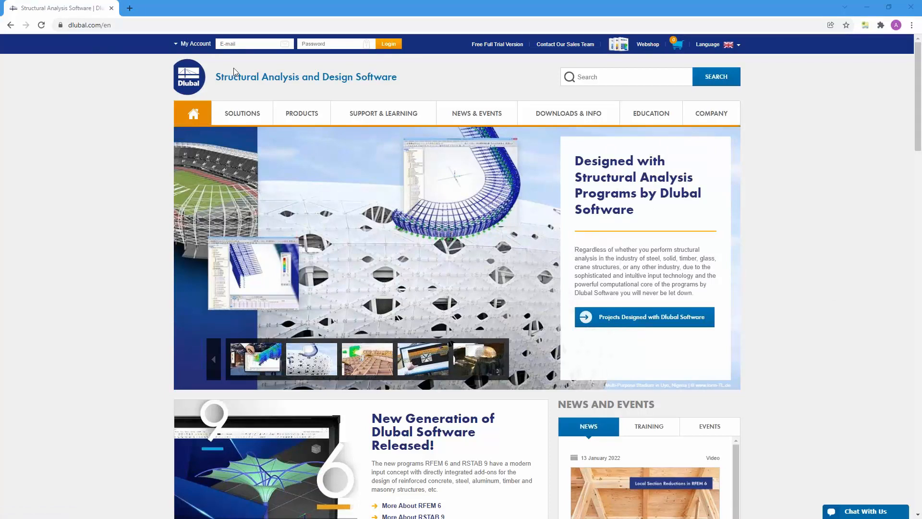
Open the webinar page "Consider Construction Stages in RFEM 6" from the webinars list on the Dlubal website
mouse_move(477, 115)
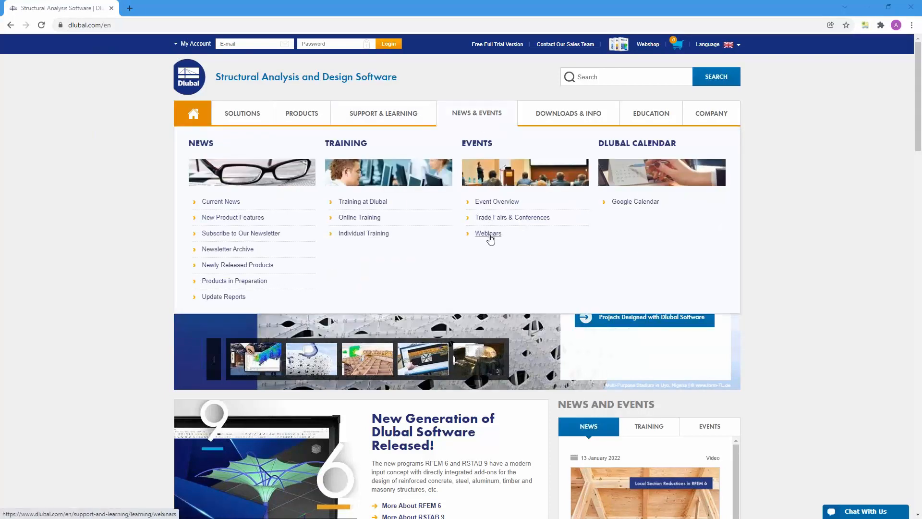
left_click(489, 234)
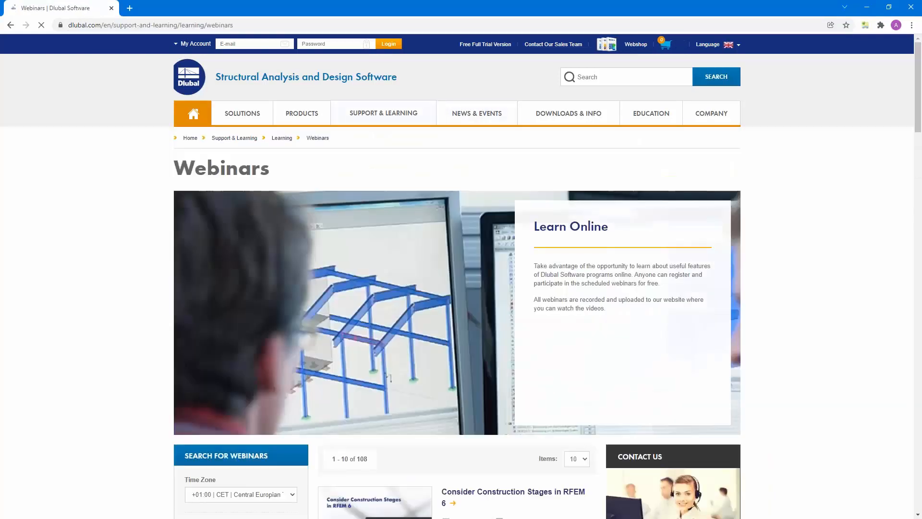
scroll(488, 234, "down", 2)
scroll(493, 240, "down", 3)
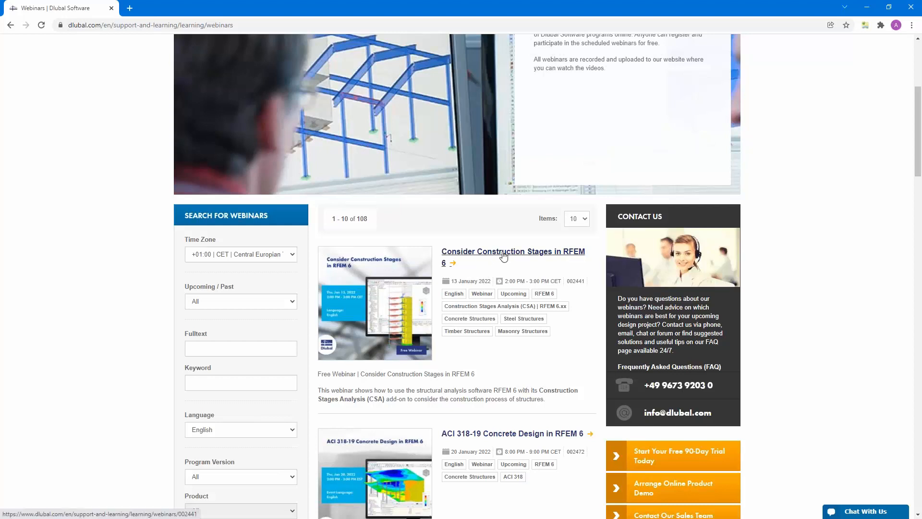
left_click(504, 254)
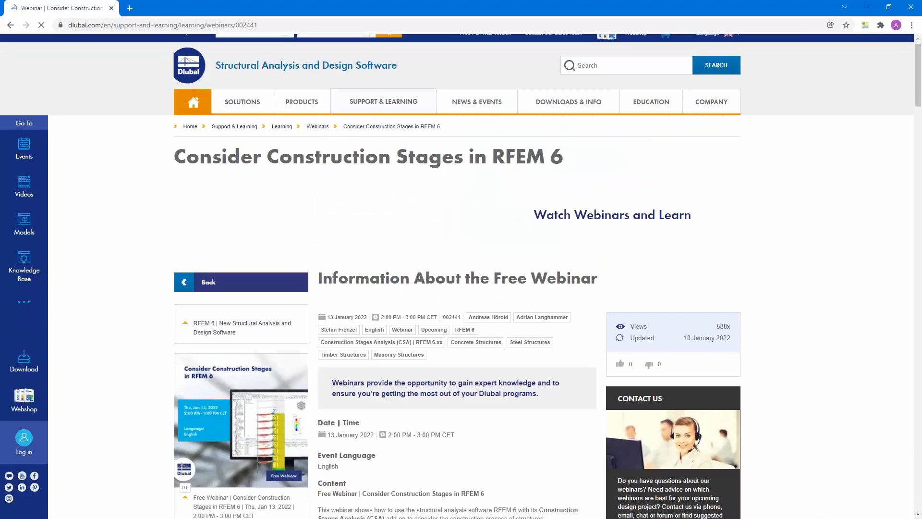
Find the Models to Download section on the webinar page
scroll(495, 437, "down", 3)
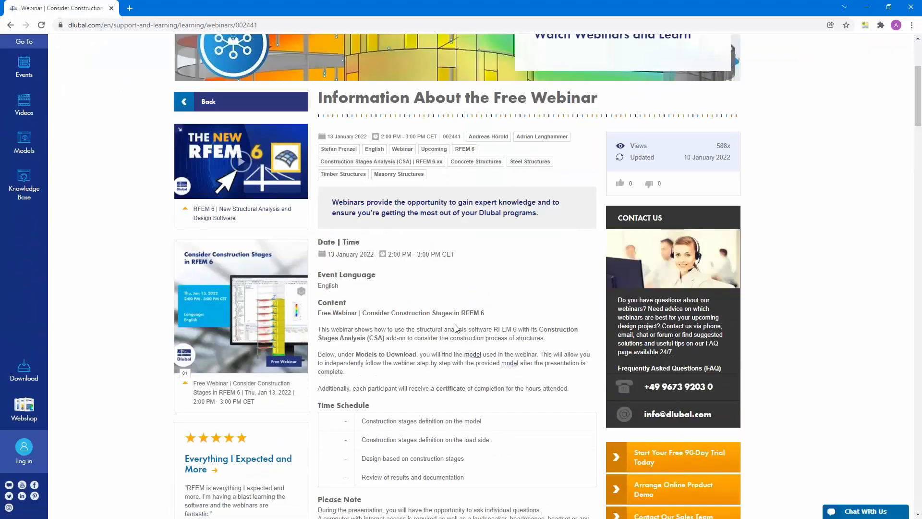
scroll(457, 329, "down", 18)
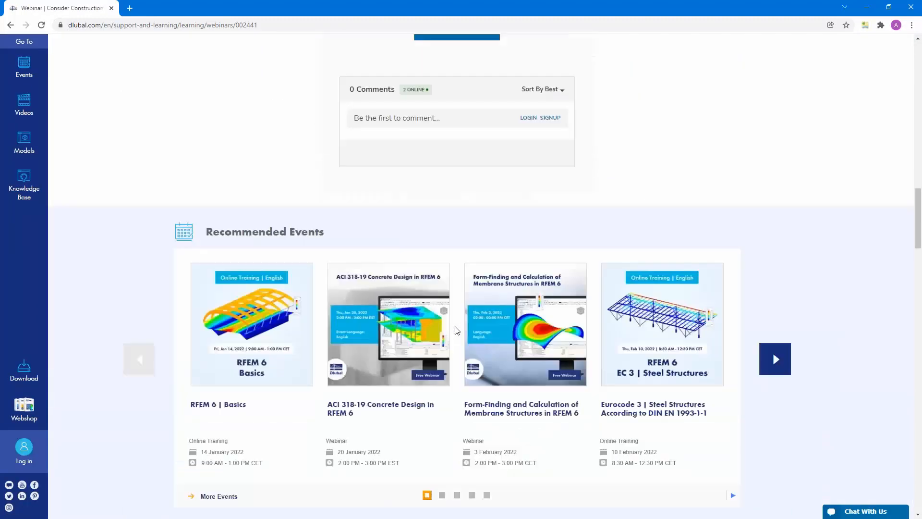
scroll(456, 329, "down", 7)
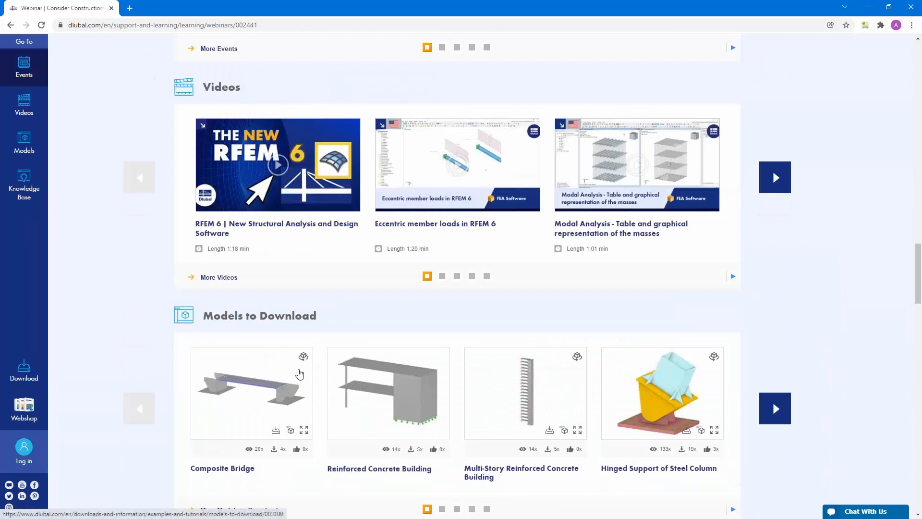
scroll(269, 335, "up", 2)
scroll(269, 335, "down", 2)
Return to the time schedule and speakers on the webinar page, and move the ChromaCam window out of view
scroll(394, 334, "up", 10)
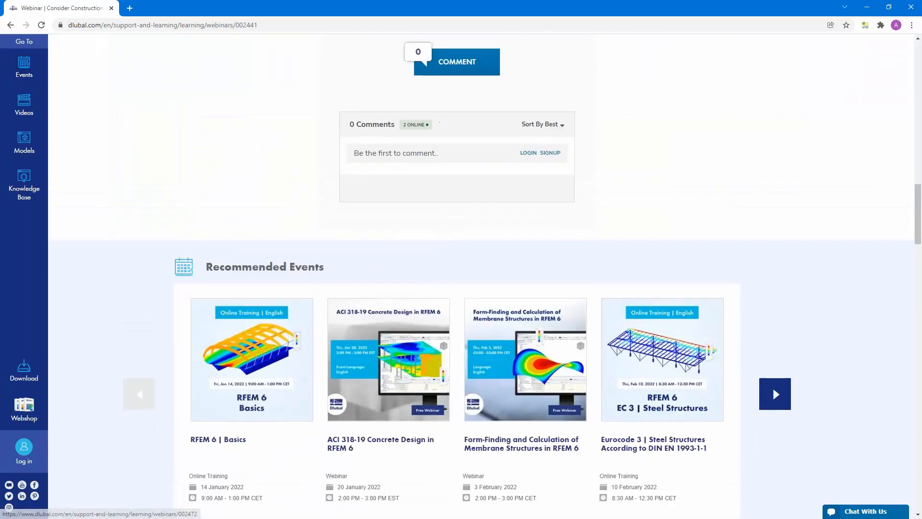
scroll(391, 319, "up", 10)
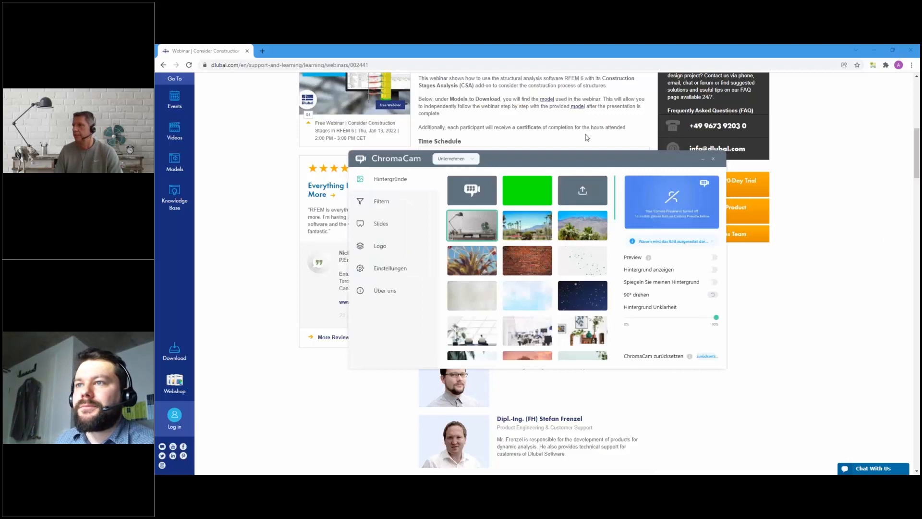
left_click_drag(561, 157, 920, 157)
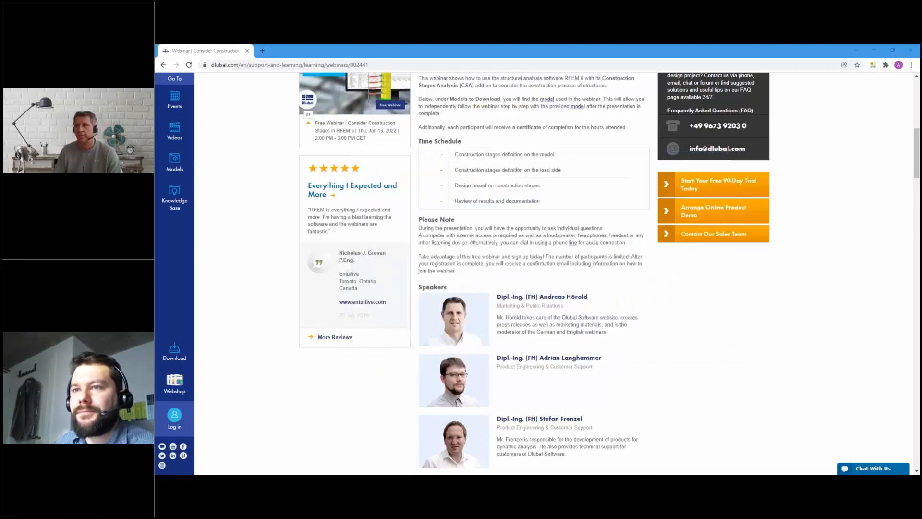